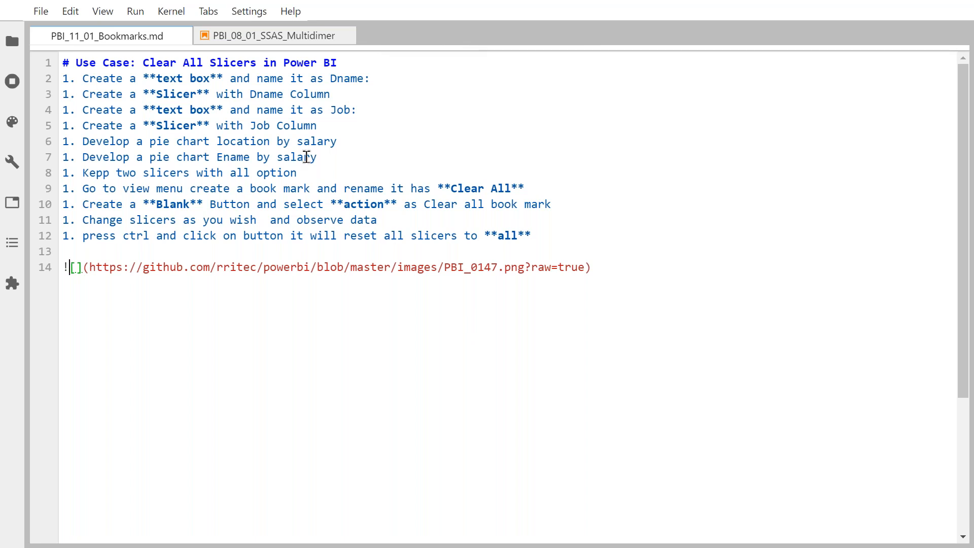
# - Highlight the use case title in the Bookmarks notes and switch to the browser window with the Clear All Slicers in Power BI article
pyautogui.moveTo(142, 64); pyautogui.dragTo(341, 63)
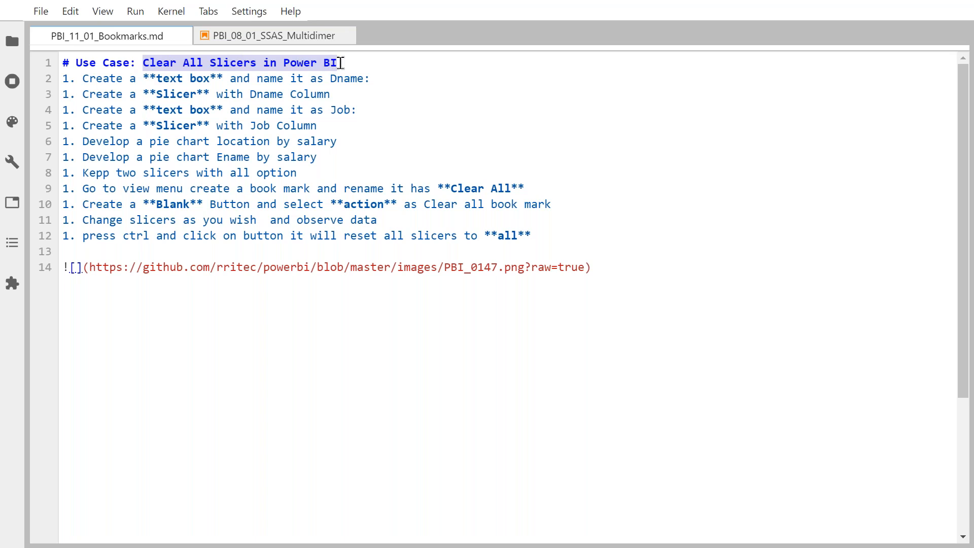
pyautogui.hotkey('alt', 'Tab')
pyautogui.hotkey('alt', 'Tab')
pyautogui.hotkey('alt', 'Tab')
pyautogui.hotkey('alt', 'Tab')
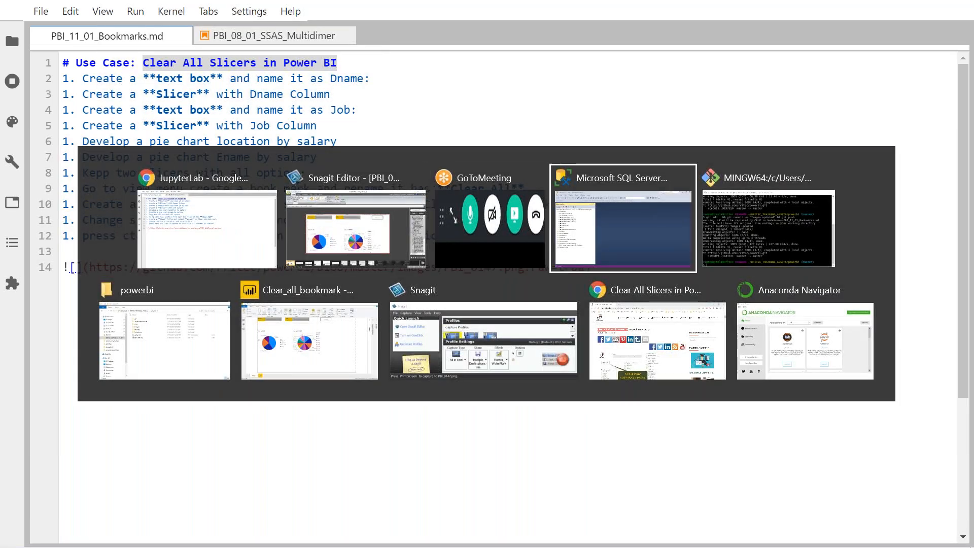
pyautogui.hotkey('alt', 'Tab')
pyautogui.hotkey('alt', 'Tab')
pyautogui.hotkey('alt', 'Tab')
pyautogui.hotkey('alt', 'Tab')
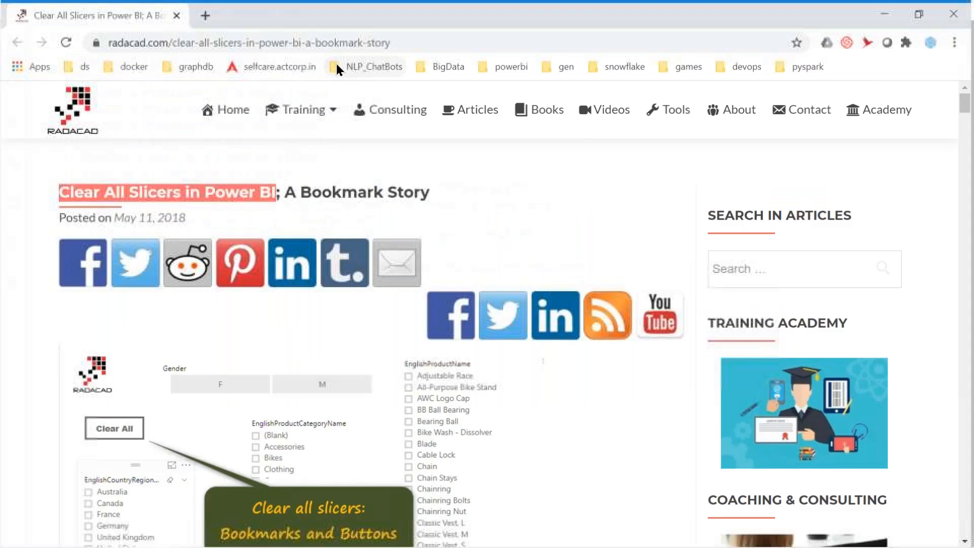
# - Return to the JupyterLab browser window and leave its full-screen view
pyautogui.hotkey('alt', 'Tab')
pyautogui.hotkey('alt', 'Tab')
pyautogui.hotkey('alt', 'shift', 'Tab')
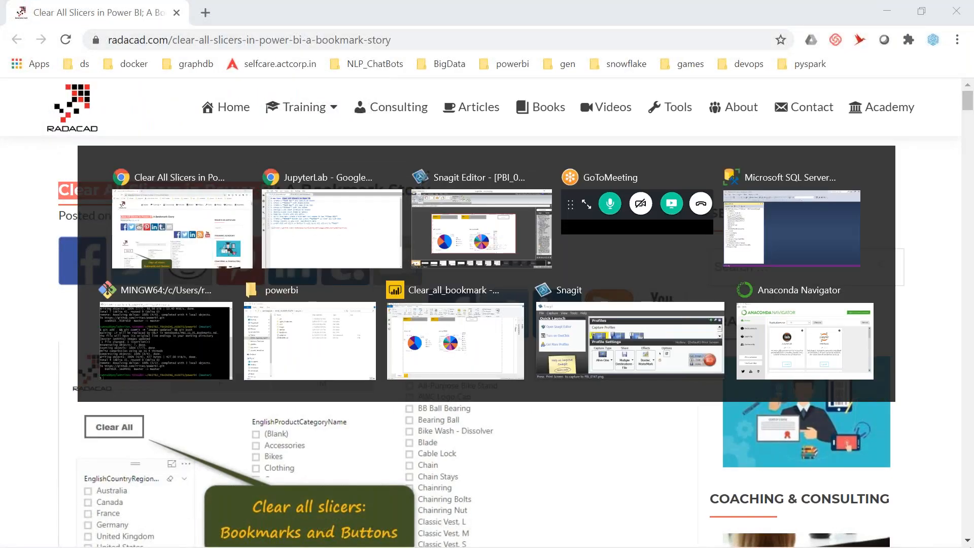
pyautogui.press('F11')
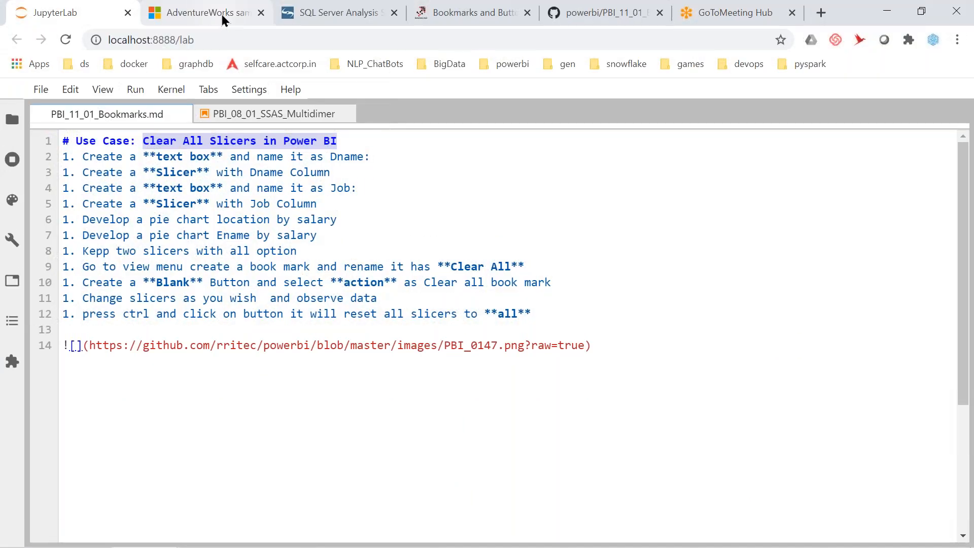
pyautogui.click(221, 15)
pyautogui.click(237, 39)
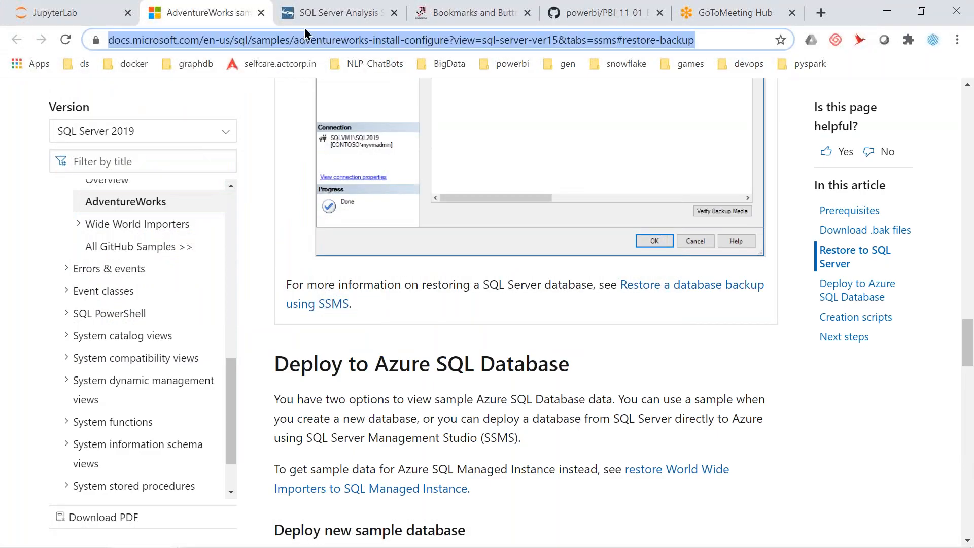
pyautogui.click(328, 15)
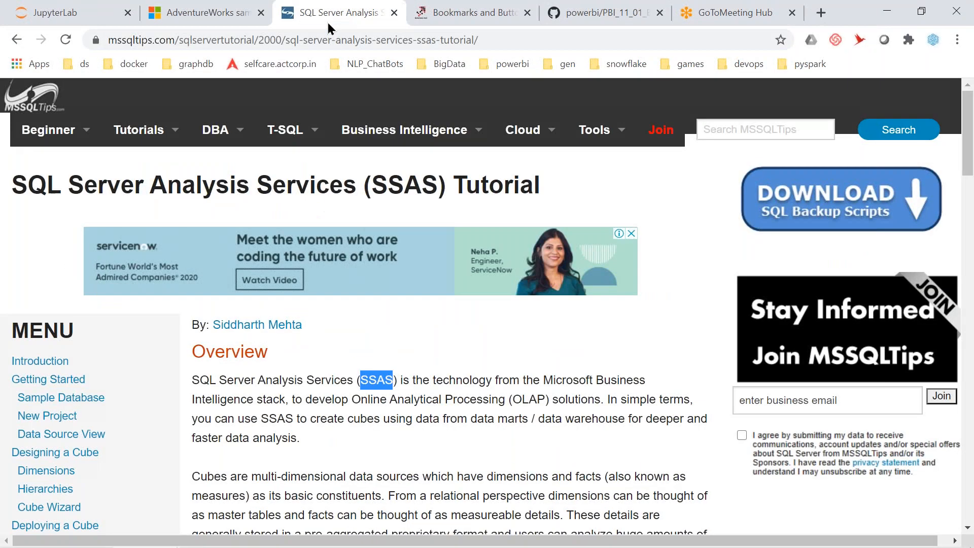
pyautogui.click(425, 25)
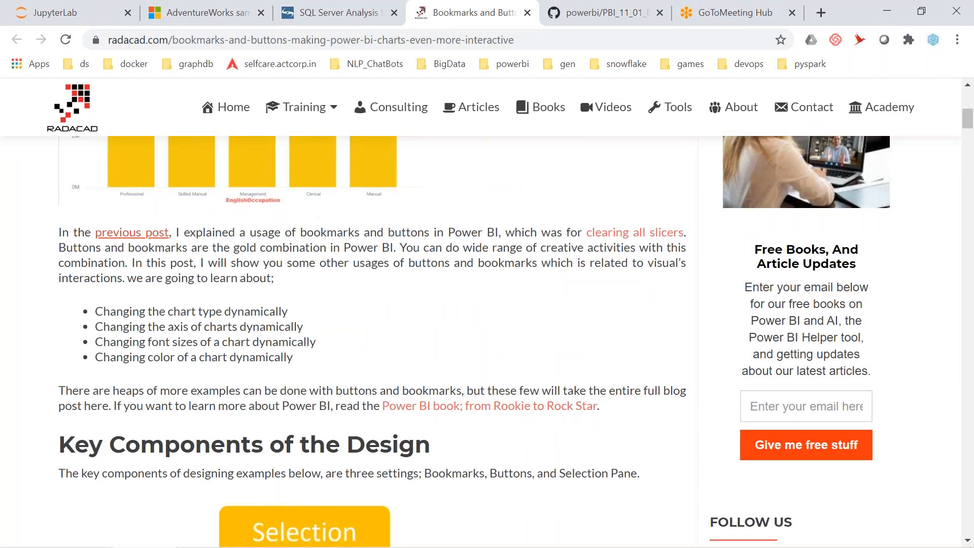
# - Load the github.com/rritec/powerbi repository in place of the AdventureWorks page
pyautogui.click(208, 23)
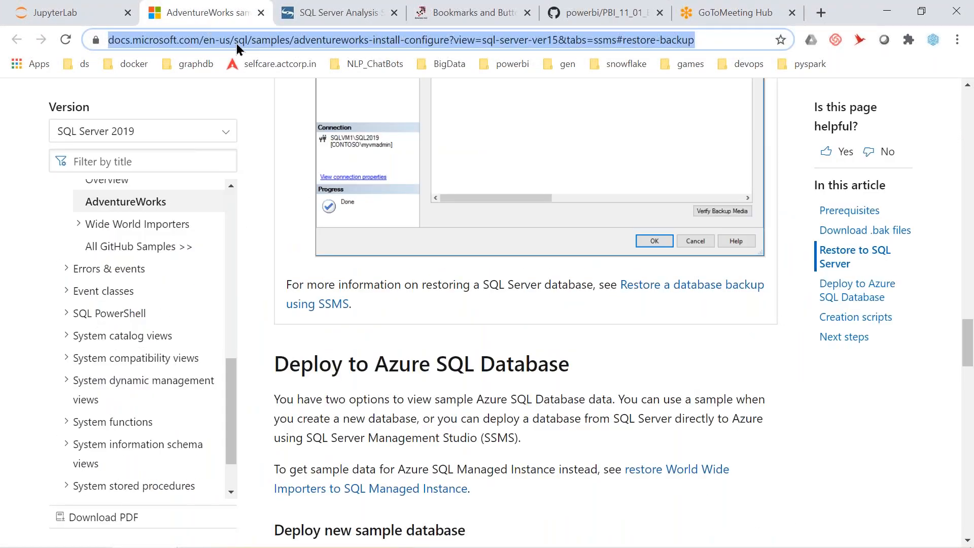
pyautogui.write('github.com/rritec/powerbi')
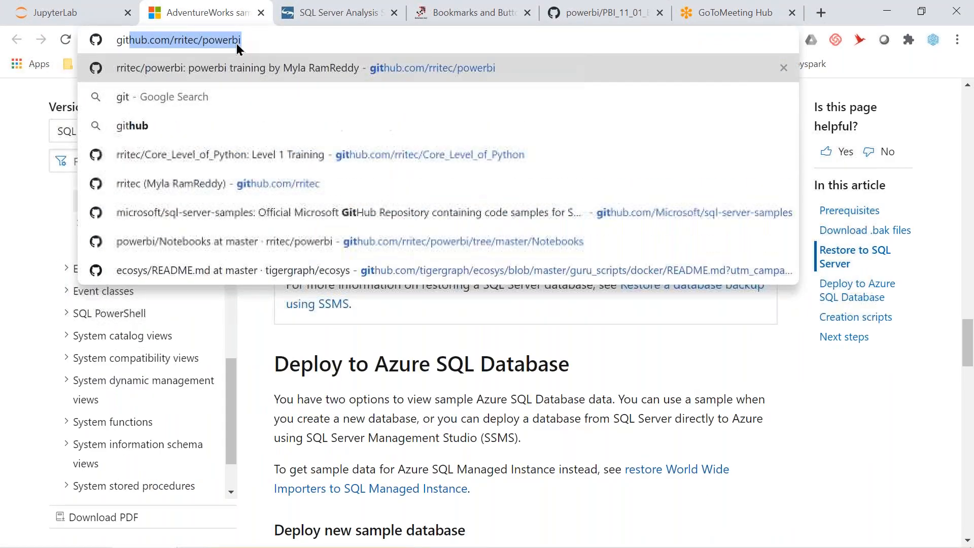
pyautogui.click(407, 76)
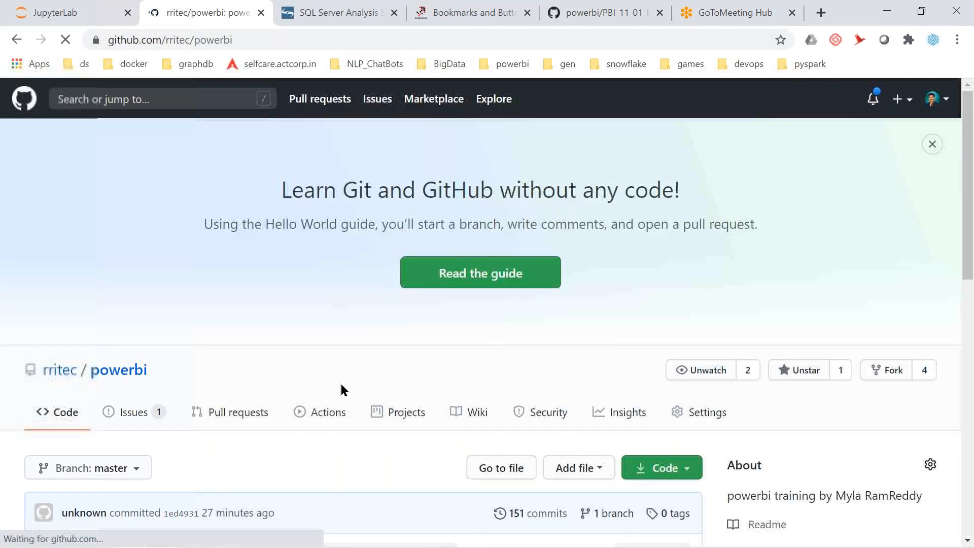
# - Open PBI_11_01_Bookmarks.md from the repository's Notebooks folder and review its instructions and example report image
pyautogui.scroll(-5, 341, 385)
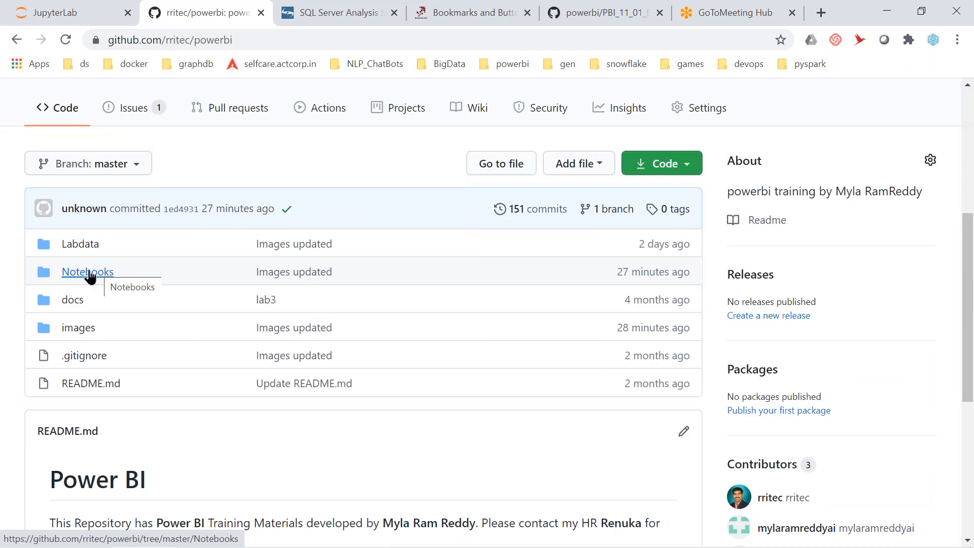
pyautogui.click(87, 274)
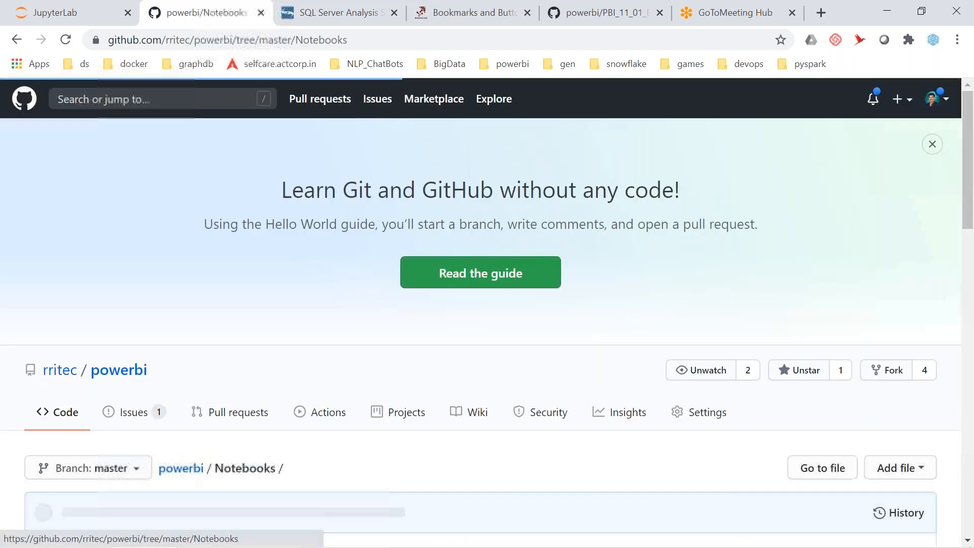
pyautogui.scroll(-20, 220, 378)
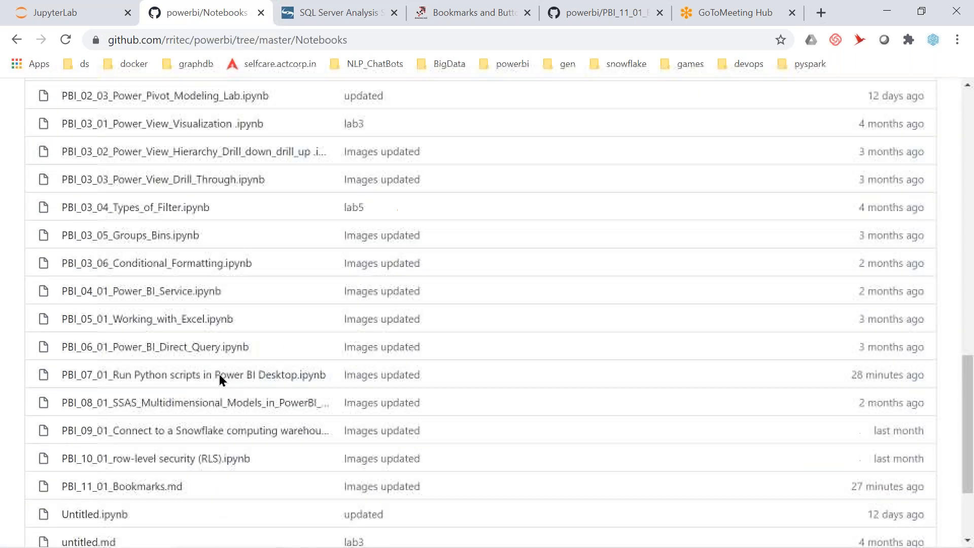
pyautogui.click(148, 366)
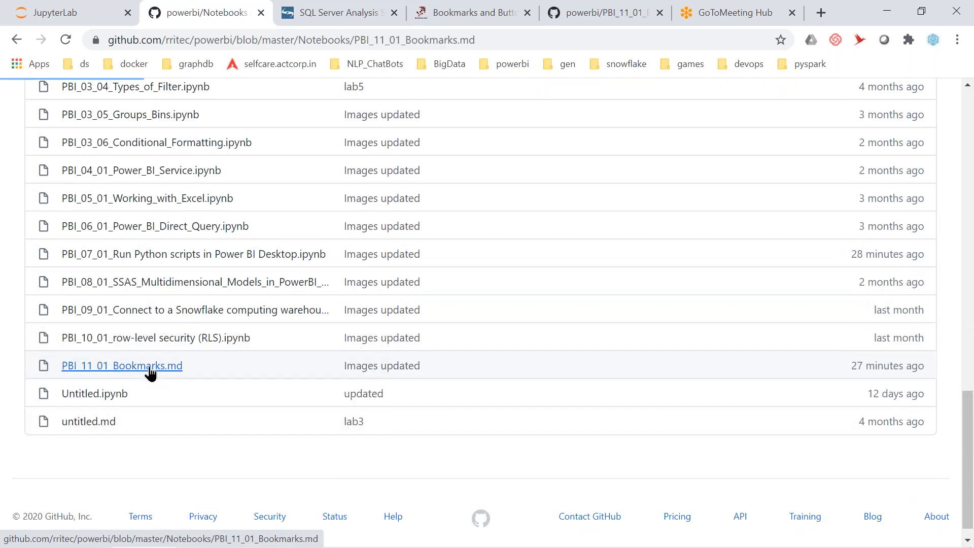
pyautogui.scroll(-15, 362, 373)
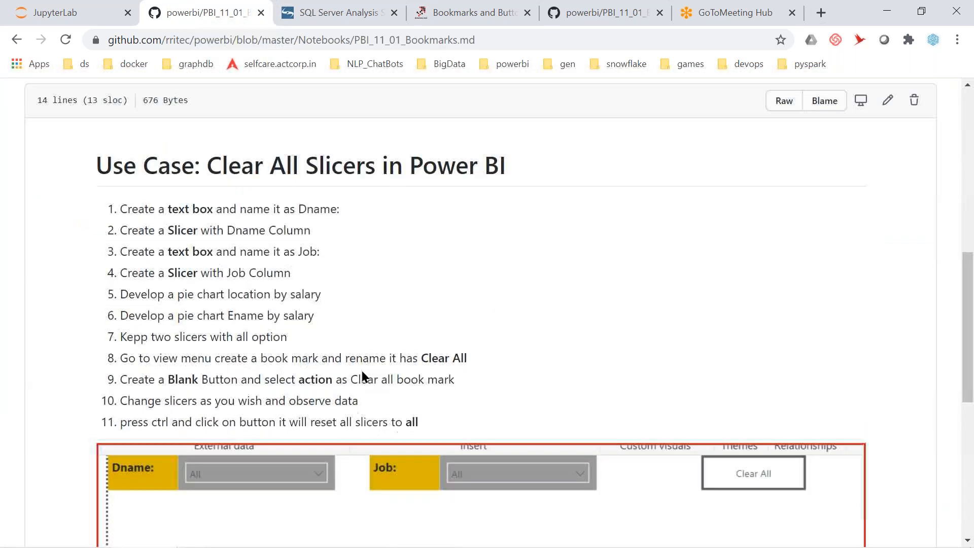
pyautogui.scroll(-1, 362, 373)
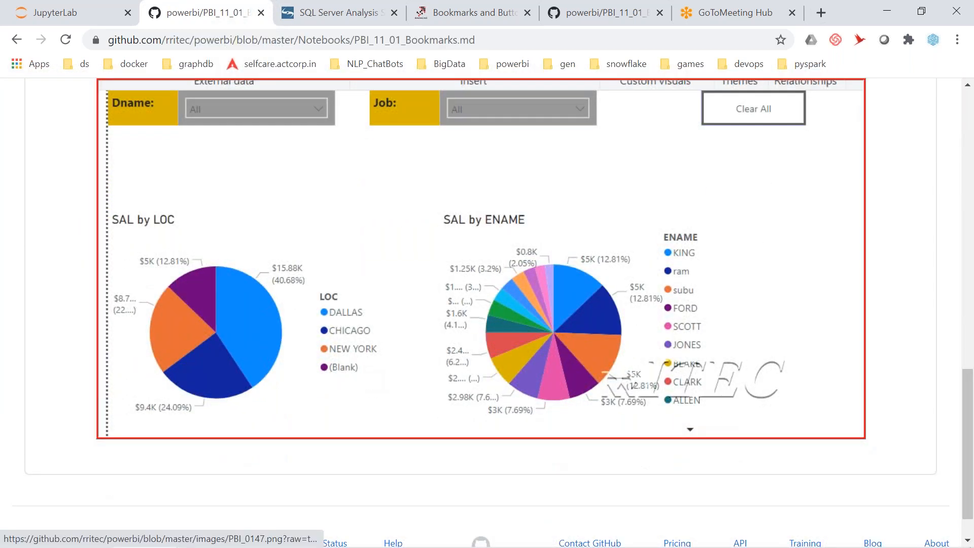
pyautogui.scroll(1, 137, 145)
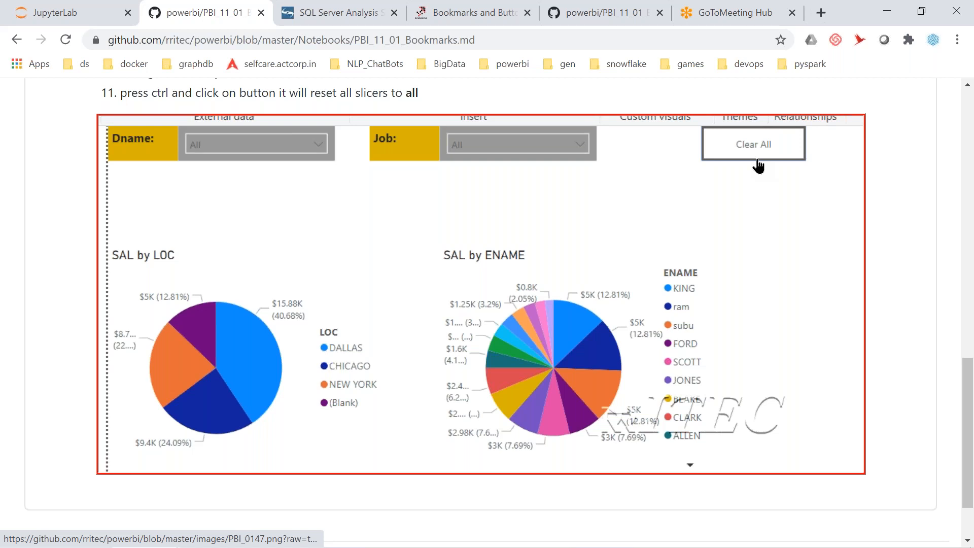
# - Switch to the Clear_all_bookmark report in Power BI Desktop, filter the Dname slicer to RESEARCH and inspect the SAL by ENAME pie
pyautogui.hotkey('alt', 'Tab')
pyautogui.hotkey('alt', 'Tab')
pyautogui.hotkey('alt', 'Tab')
pyautogui.hotkey('alt', 'Tab')
pyautogui.hotkey('alt', 'Tab')
pyautogui.hotkey('alt', 'Tab')
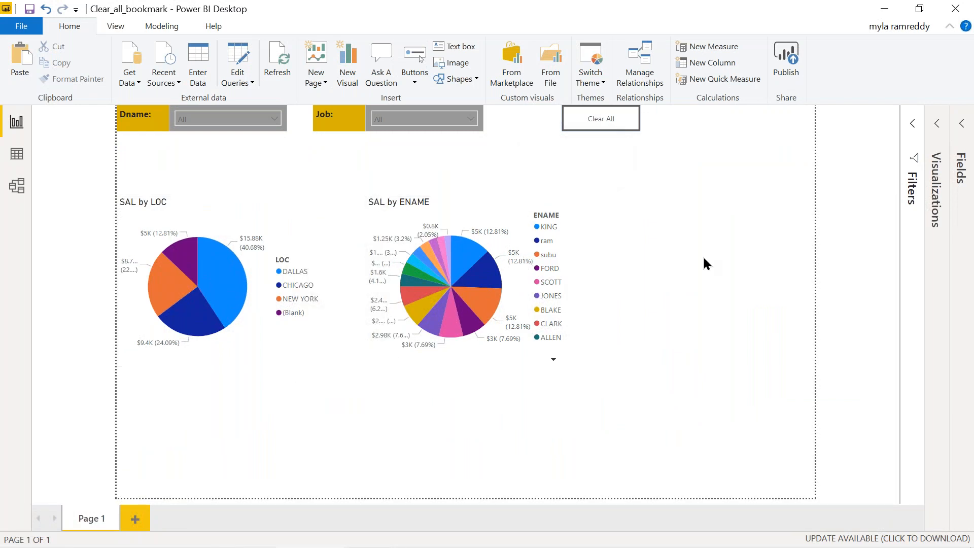
pyautogui.click(276, 122)
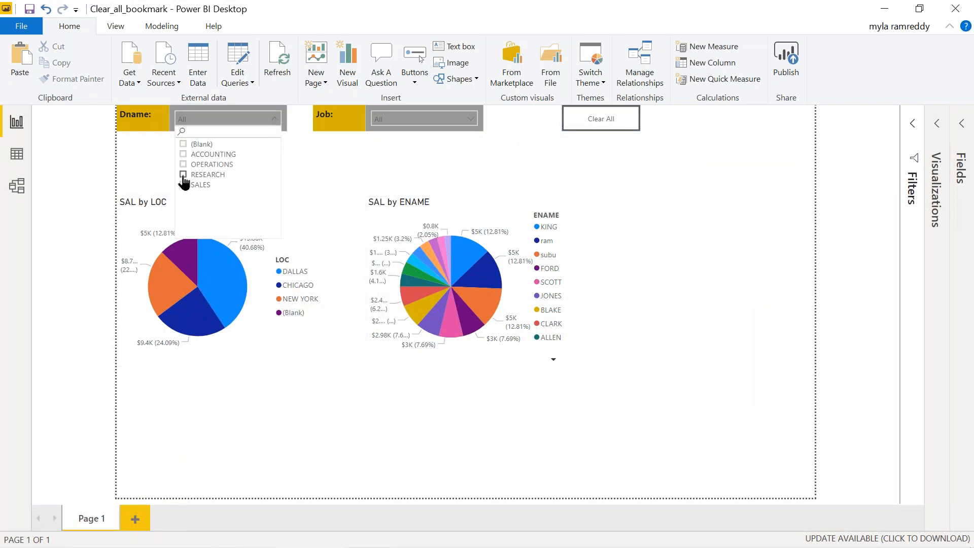
pyautogui.click(184, 175)
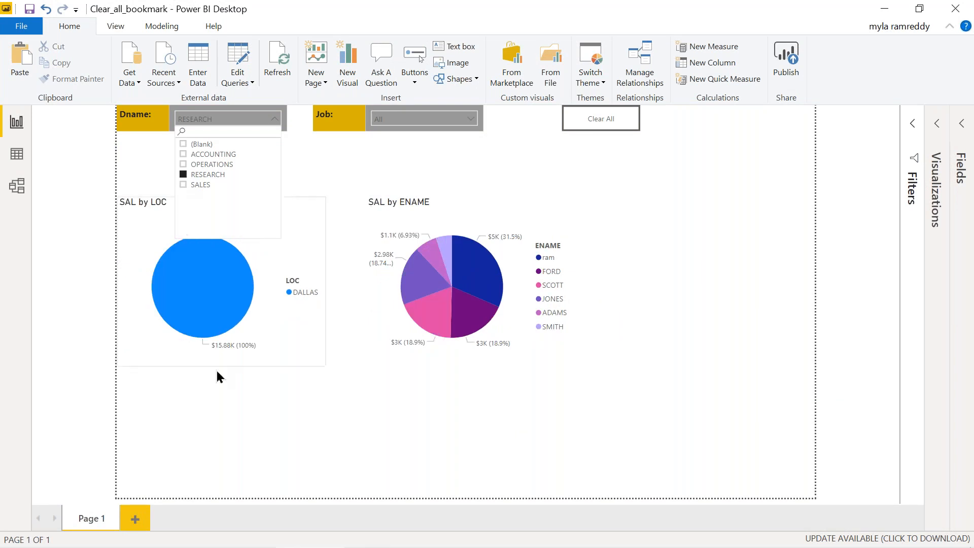
pyautogui.click(362, 452)
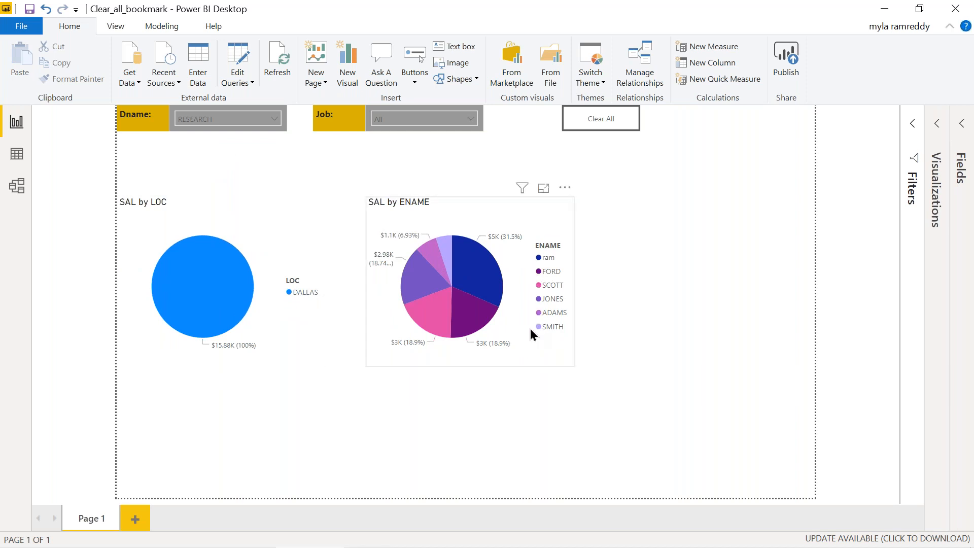
pyautogui.moveTo(456, 259)
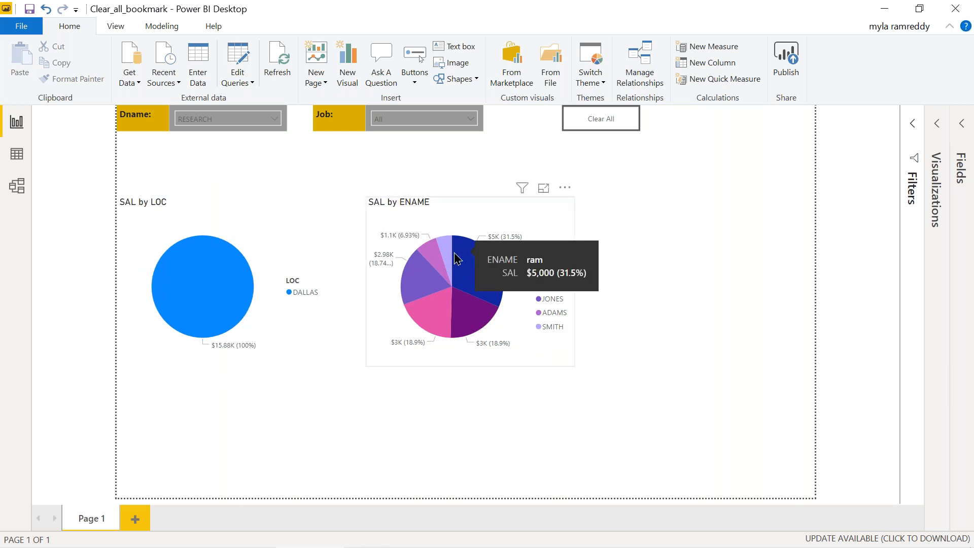
# - Filter the Job slicer to ANALYST
pyautogui.click(471, 125)
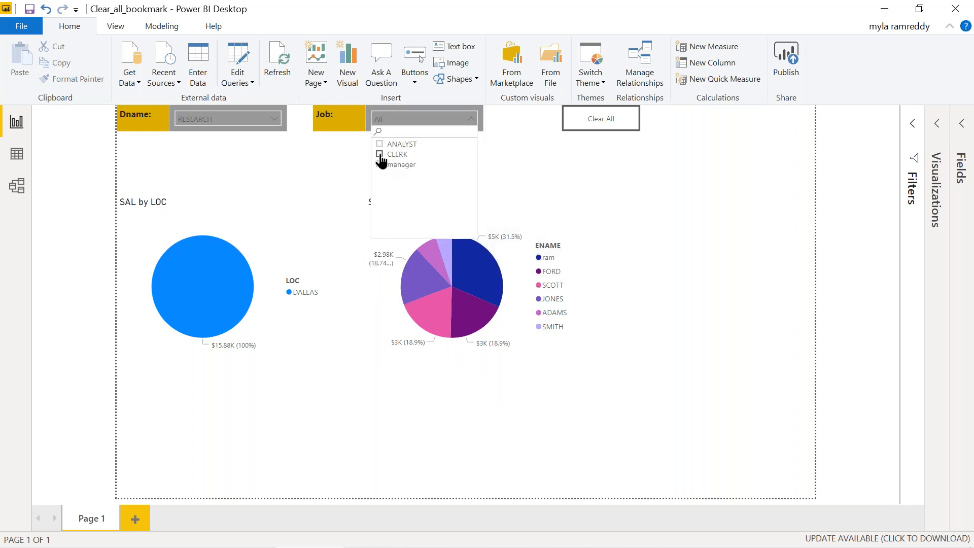
pyautogui.click(379, 145)
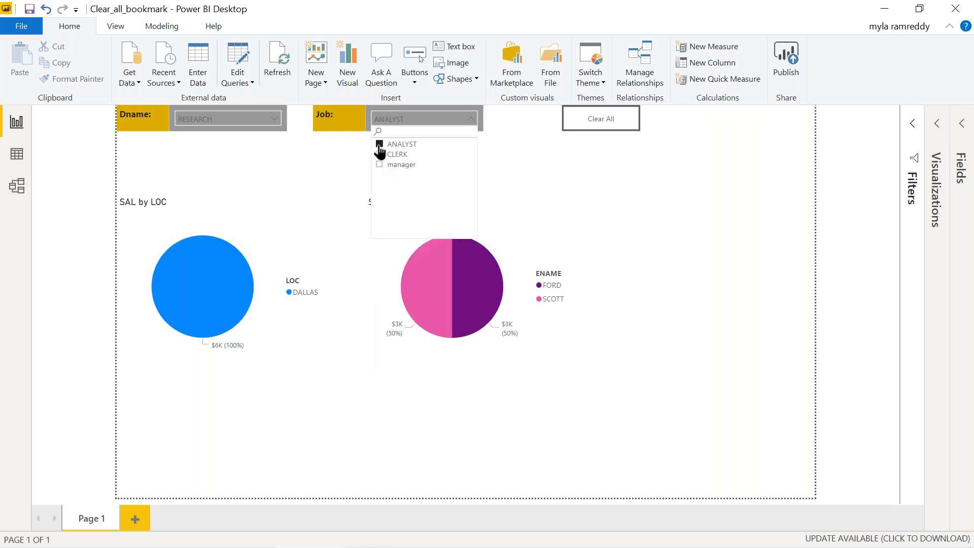
pyautogui.click(644, 317)
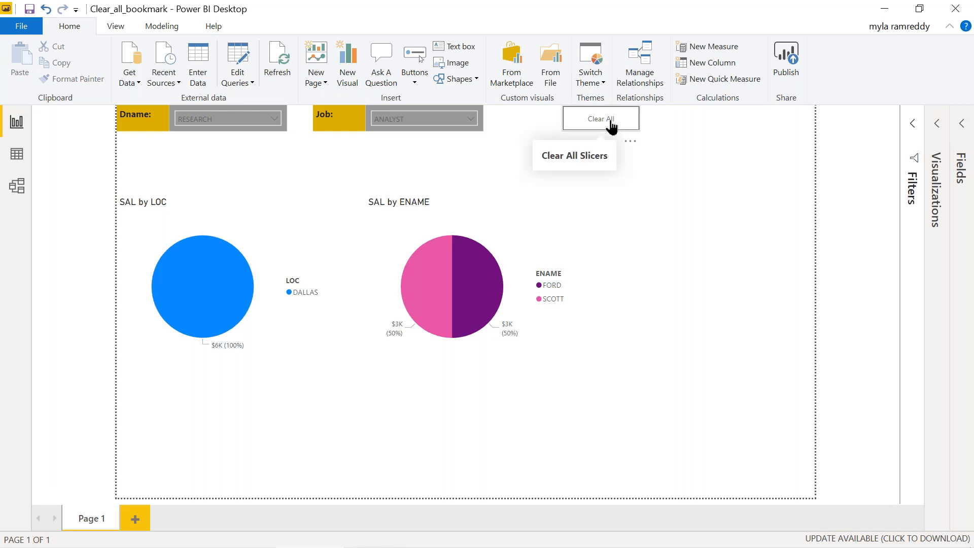
# - Reset both slicers with the report's Clear All button
pyautogui.keyDown('ctrl'); pyautogui.click(611, 126); pyautogui.keyUp('ctrl')
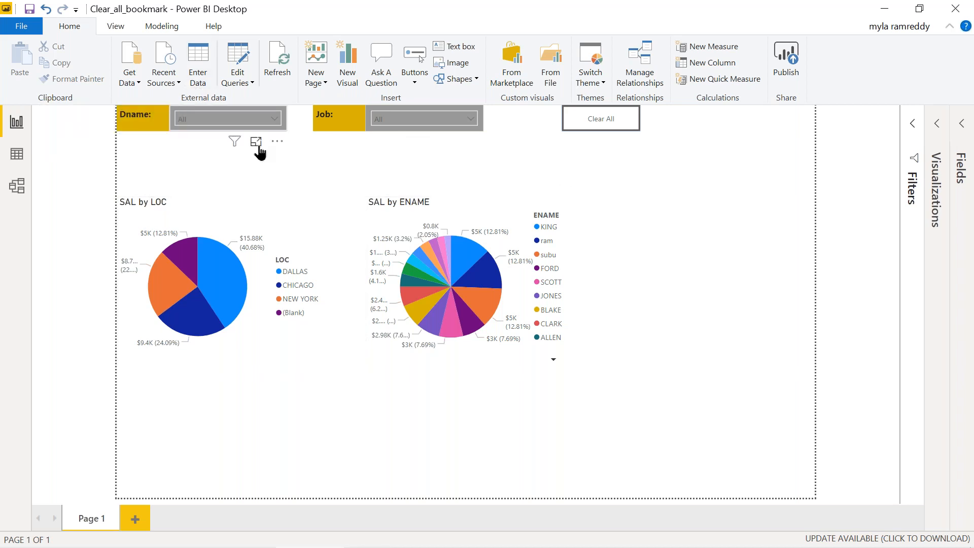
pyautogui.hotkey('alt', 'Tab')
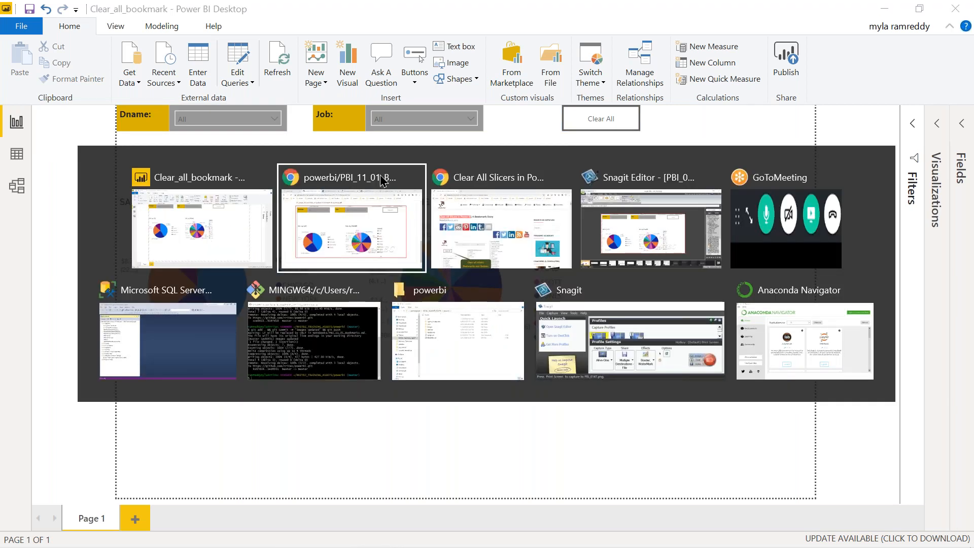
pyautogui.press('Escape')
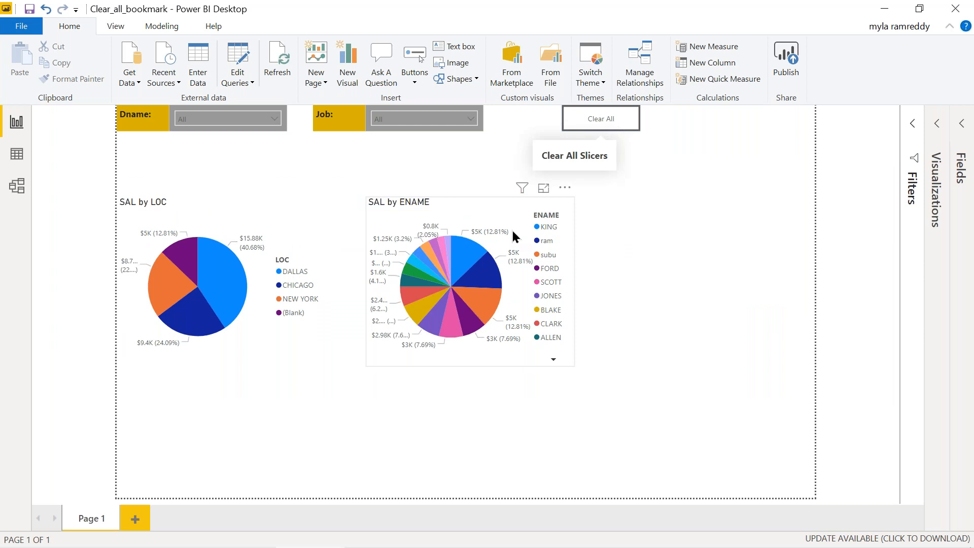
# - Switch back to the Bookmarks notes on GitHub and highlight Clear All Slicers in the use case title
pyautogui.hotkey('alt', 'Tab')
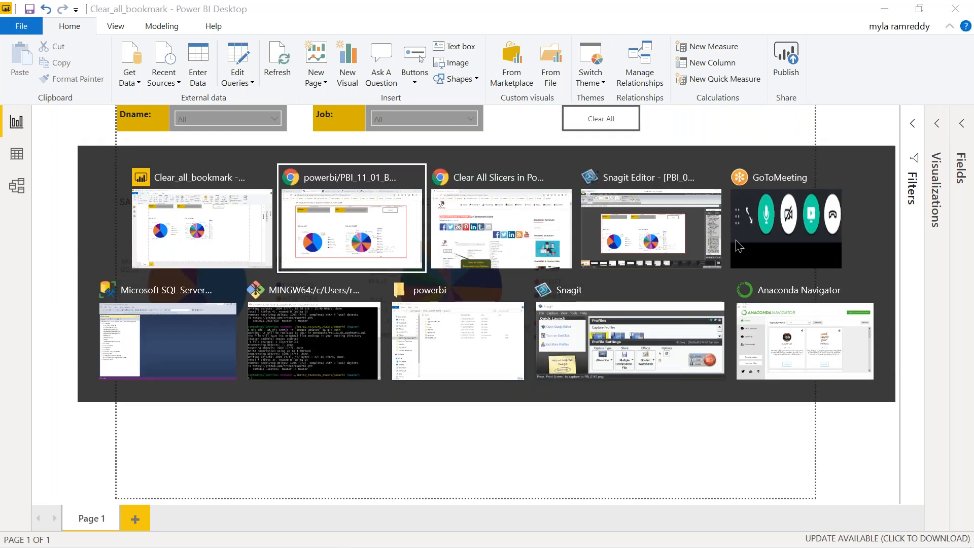
pyautogui.scroll(6, 549, 250)
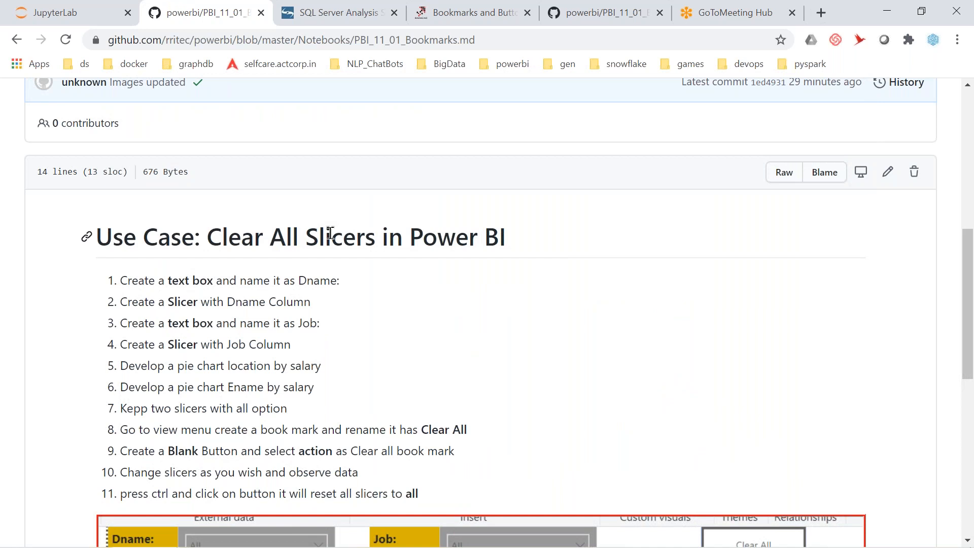
pyautogui.moveTo(207, 236); pyautogui.dragTo(374, 239)
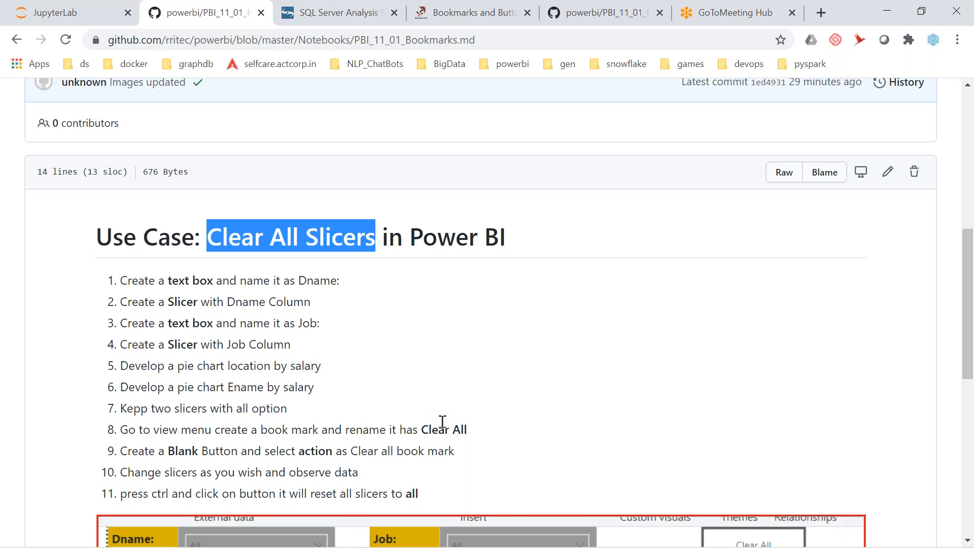
# - Switch to Power BI Desktop and create a new report
pyautogui.hotkey('alt', 'Tab')
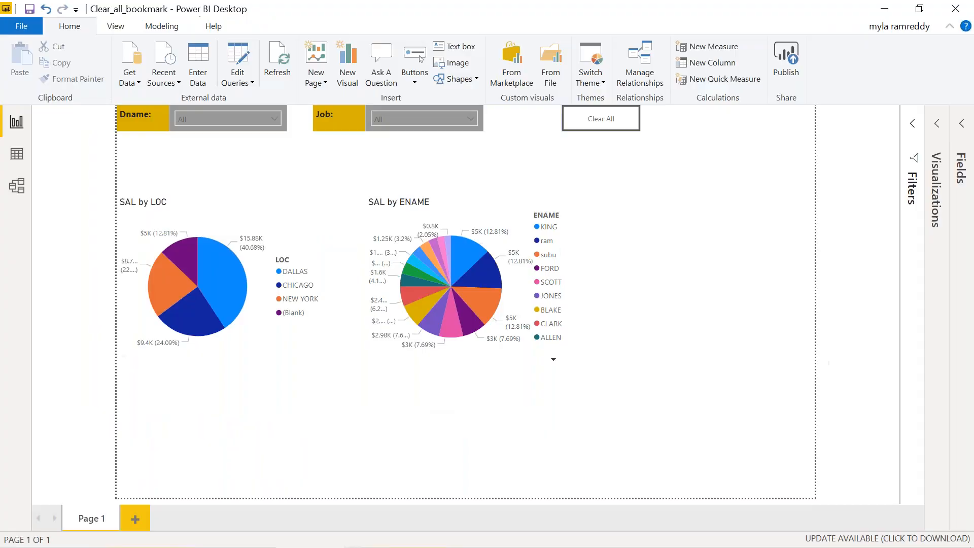
pyautogui.click(22, 30)
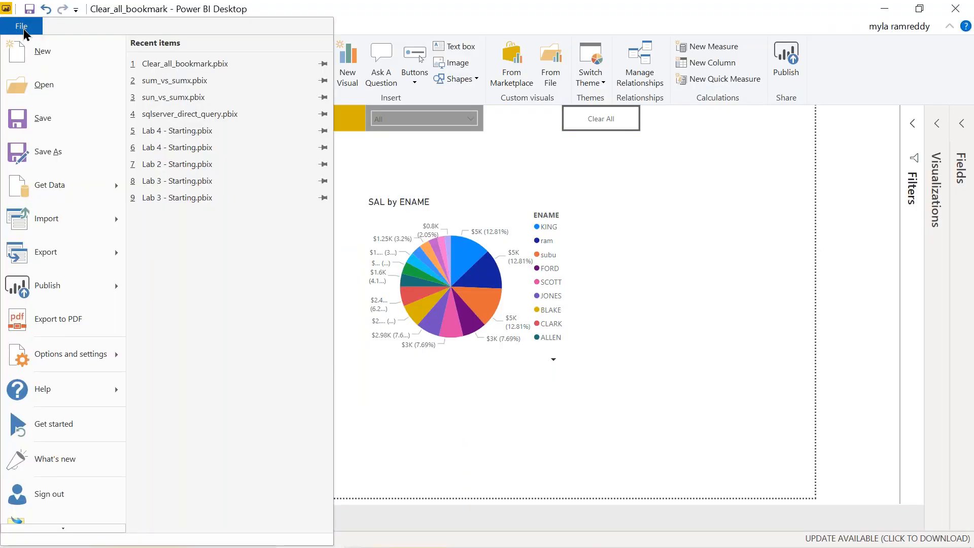
pyautogui.click(59, 59)
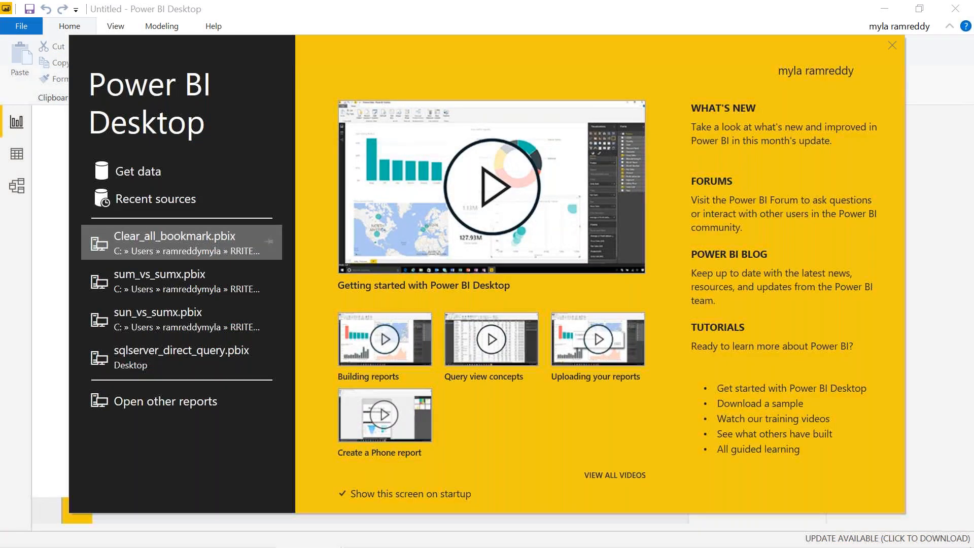
# - Connect to the SQL Server database rritecDB on server localhost in Import mode
pyautogui.click(138, 173)
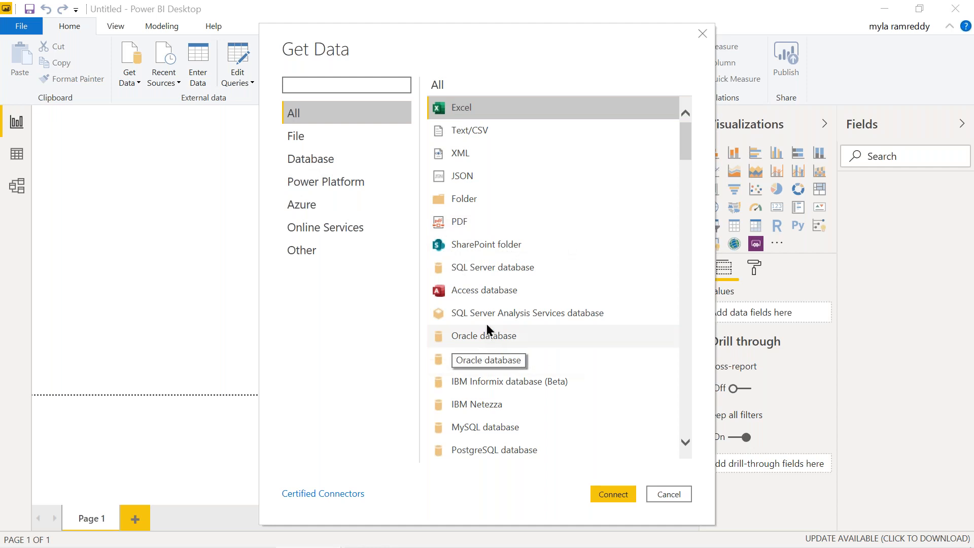
pyautogui.click(491, 269)
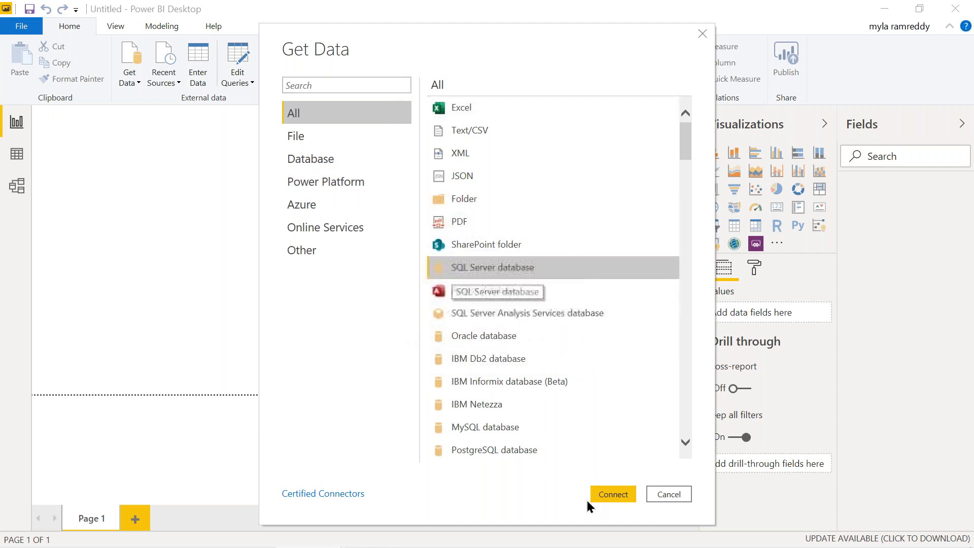
pyautogui.click(612, 495)
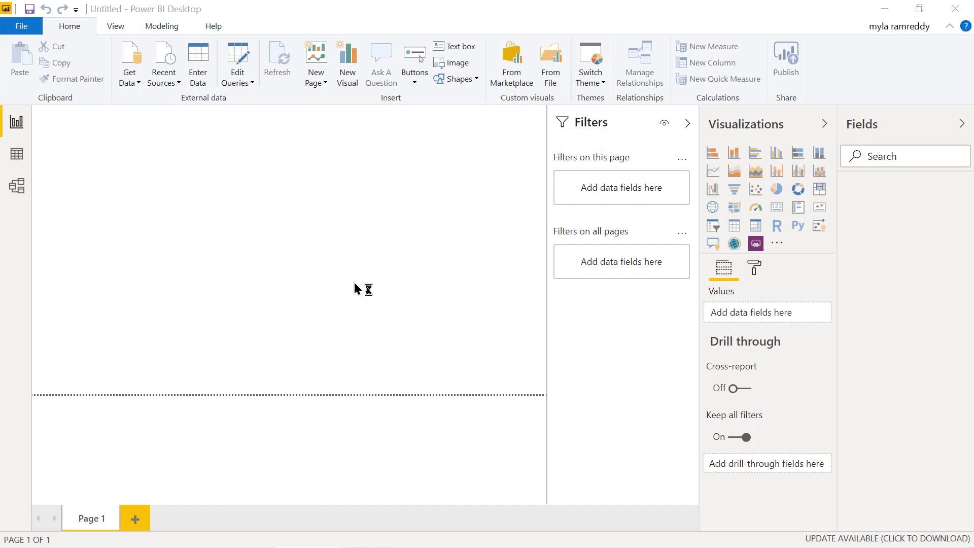
pyautogui.write('localhost')
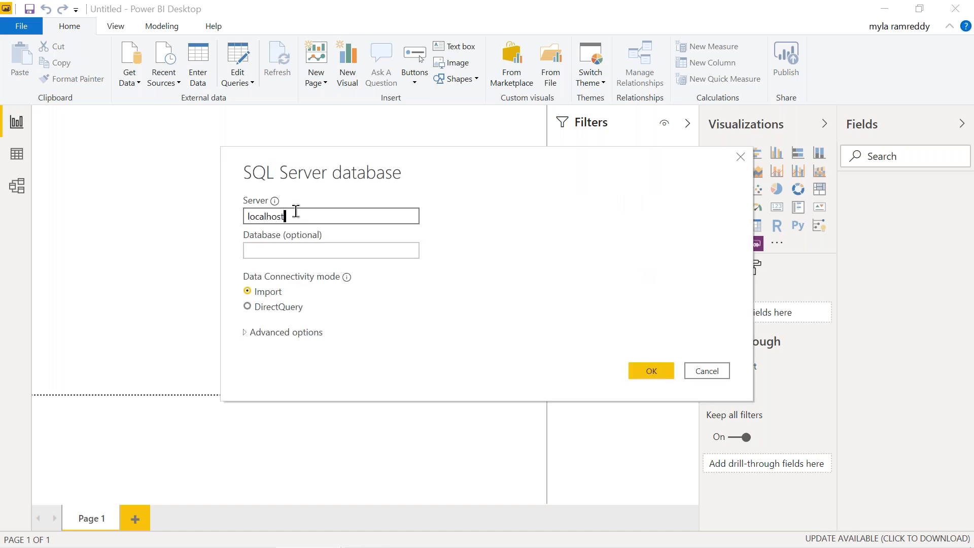
pyautogui.press('Tab')
pyautogui.write('rri')
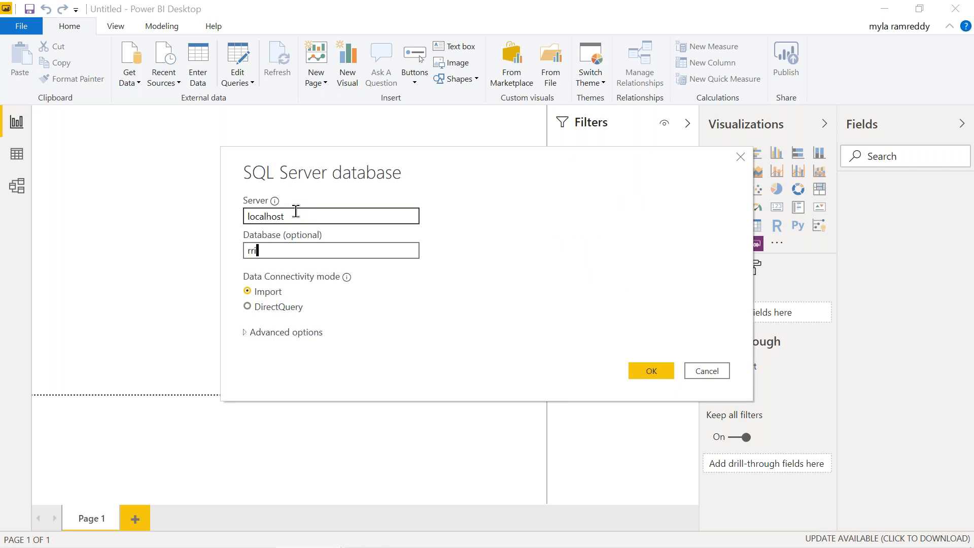
pyautogui.write('tecDB')
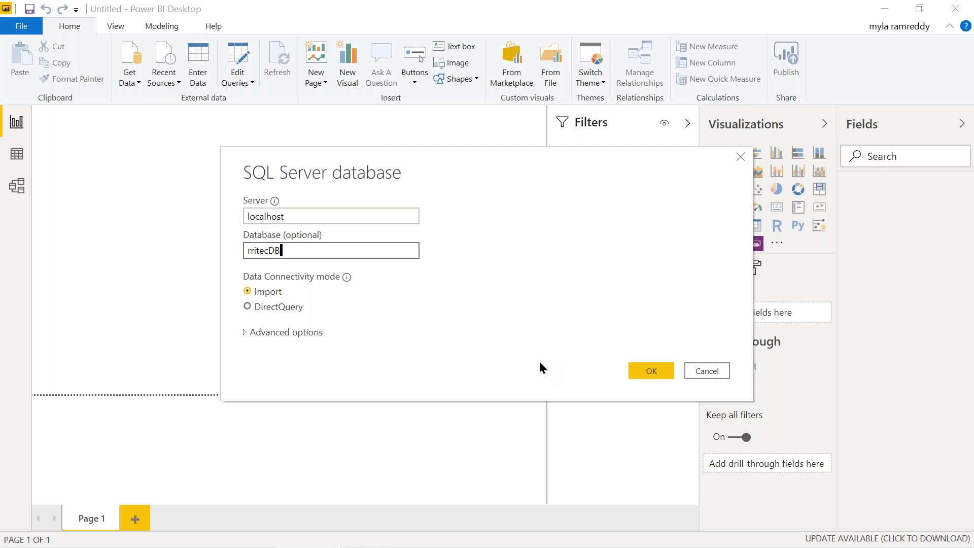
pyautogui.click(649, 373)
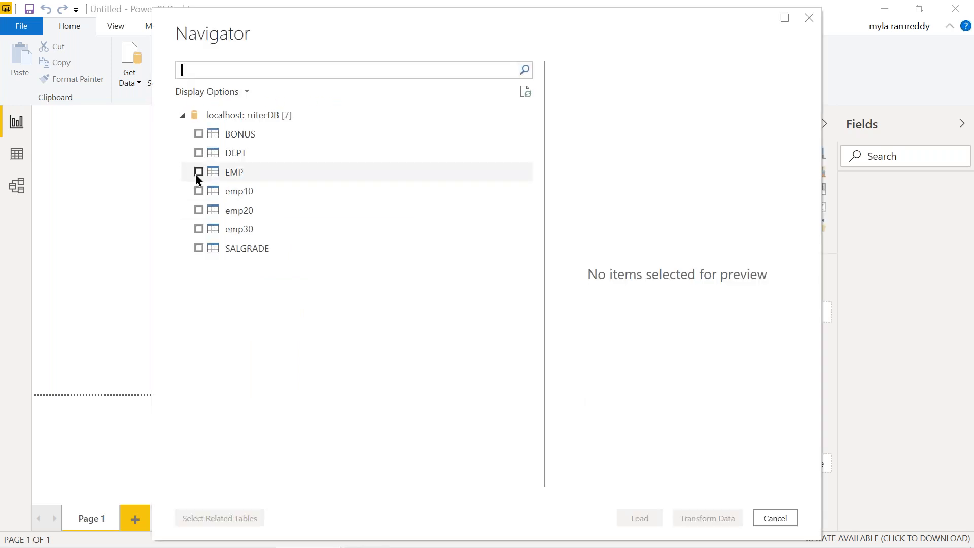
# - Load the EMP and DEPT tables from rritecDB into the report
pyautogui.click(198, 173)
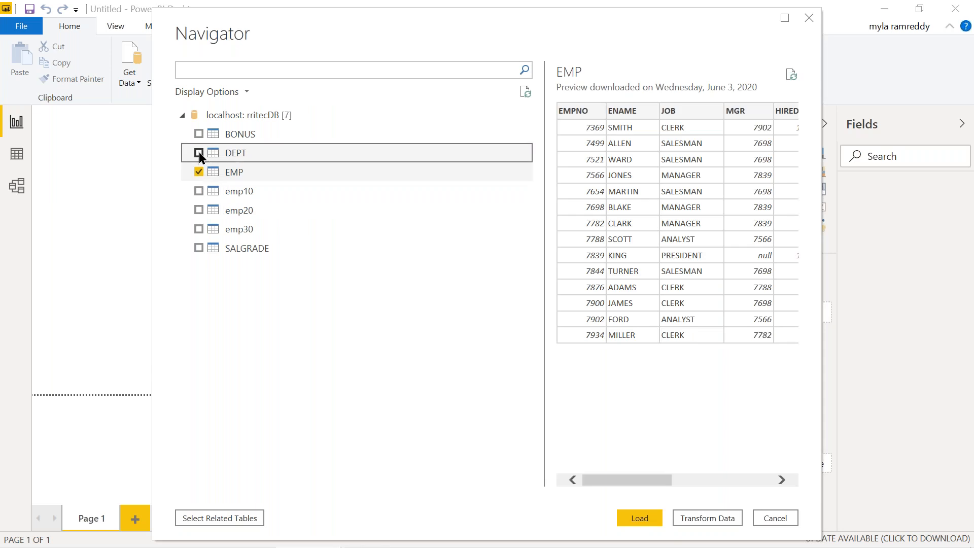
pyautogui.click(198, 152)
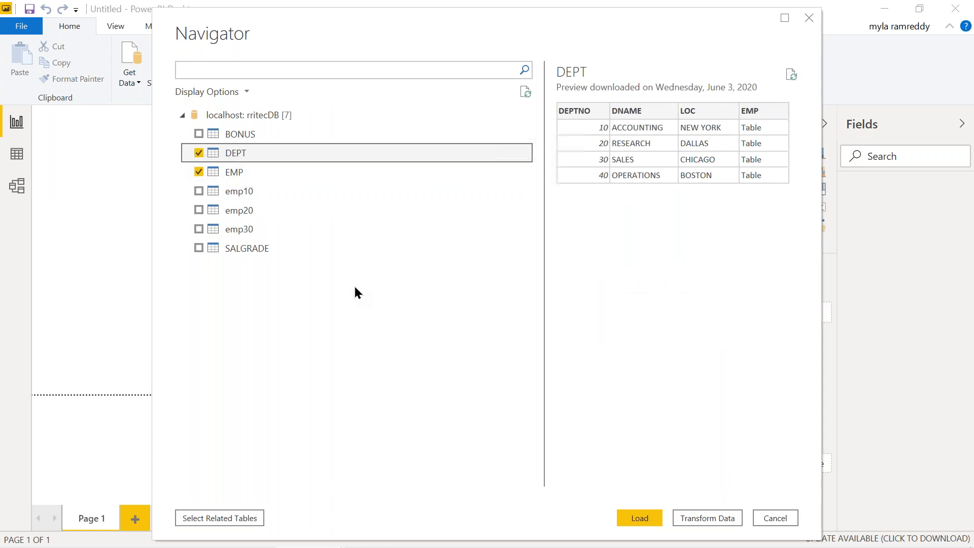
pyautogui.click(639, 519)
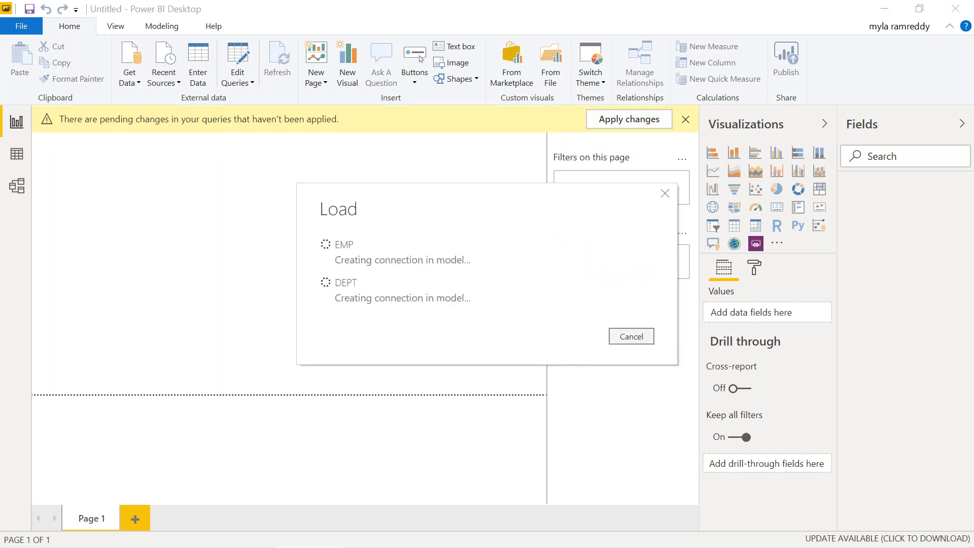
# - Review the steps and target report layout in the Bookmarks notes on GitHub and return to the new Power BI Desktop report
pyautogui.hotkey('alt', 'Tab')
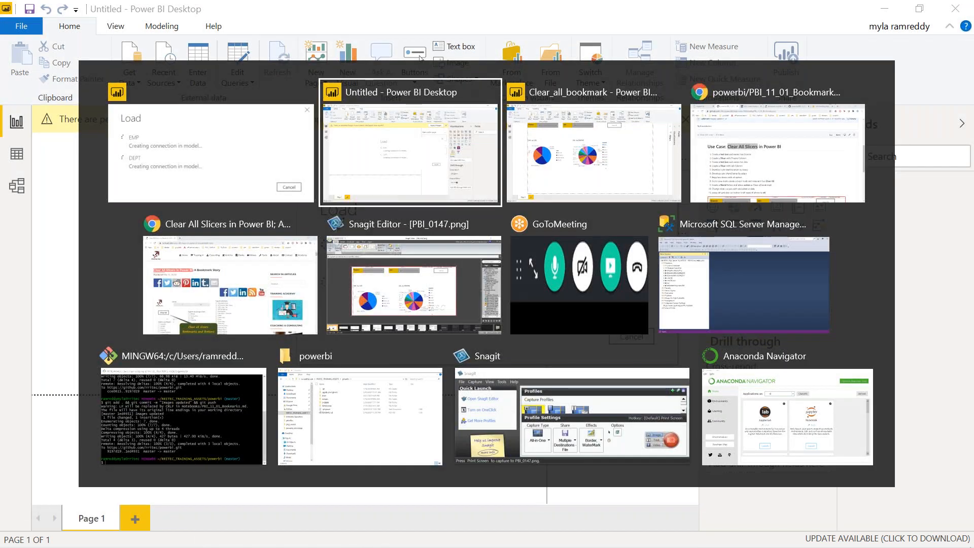
pyautogui.hotkey('alt', 'Tab')
pyautogui.hotkey('alt', 'Tab')
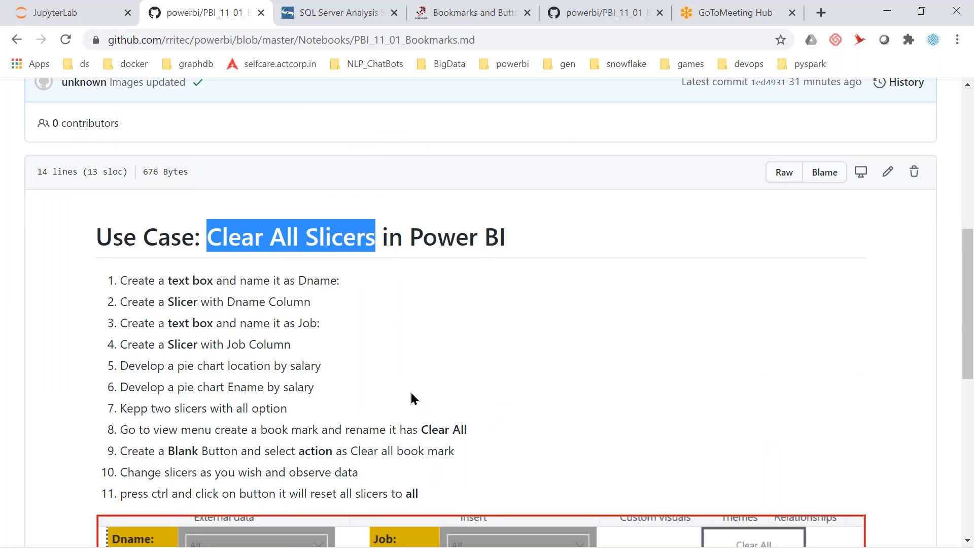
pyautogui.scroll(-5, 410, 391)
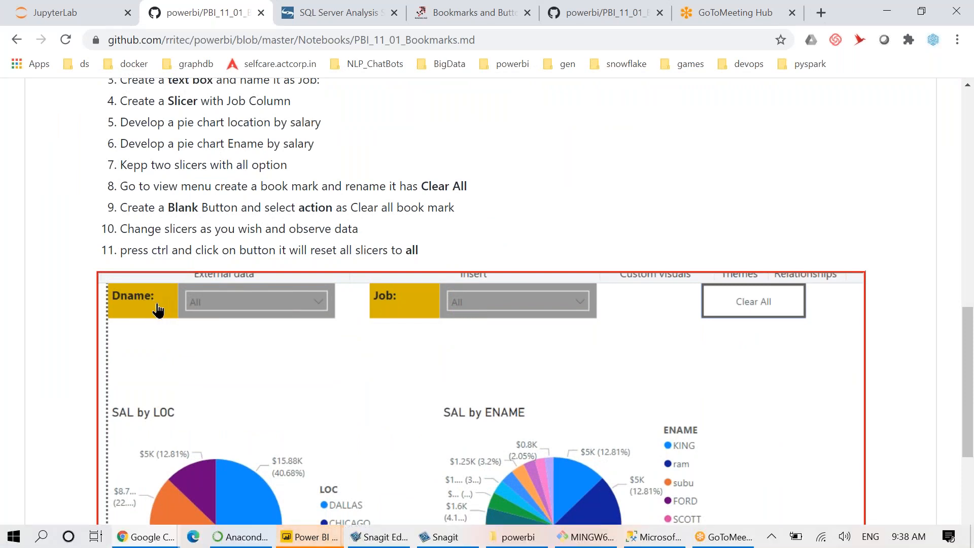
pyautogui.click(310, 537)
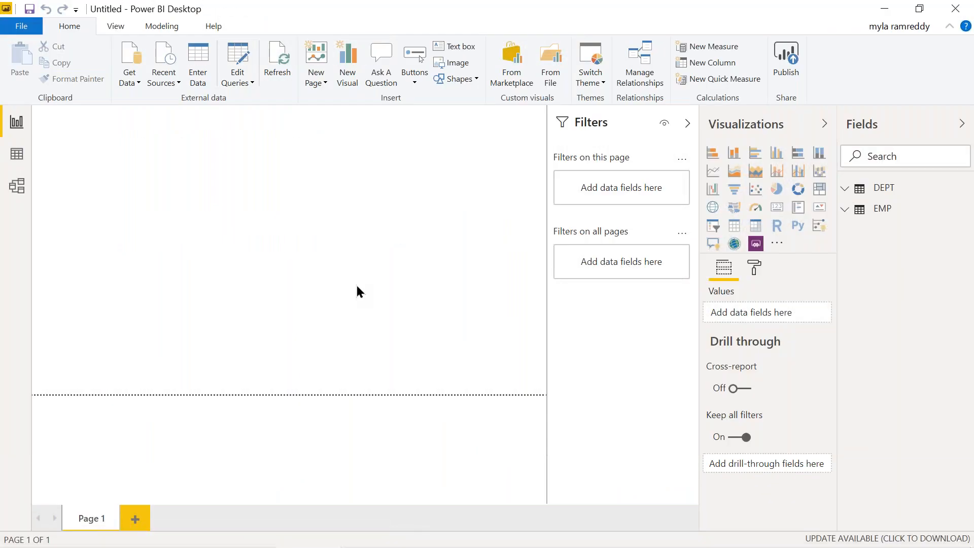
# - Collapse the filters area and insert a text box reading "Dname:" on Page 1
pyautogui.click(687, 128)
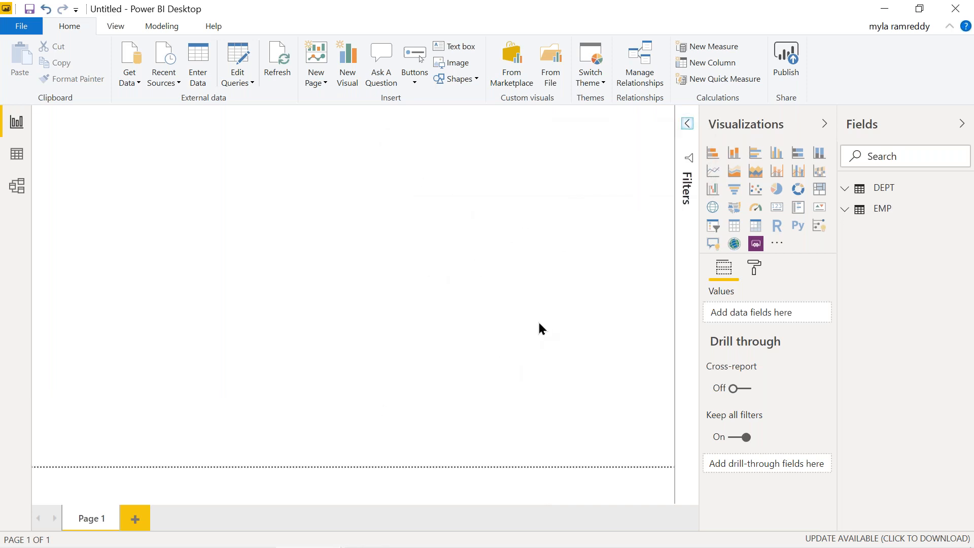
pyautogui.click(460, 50)
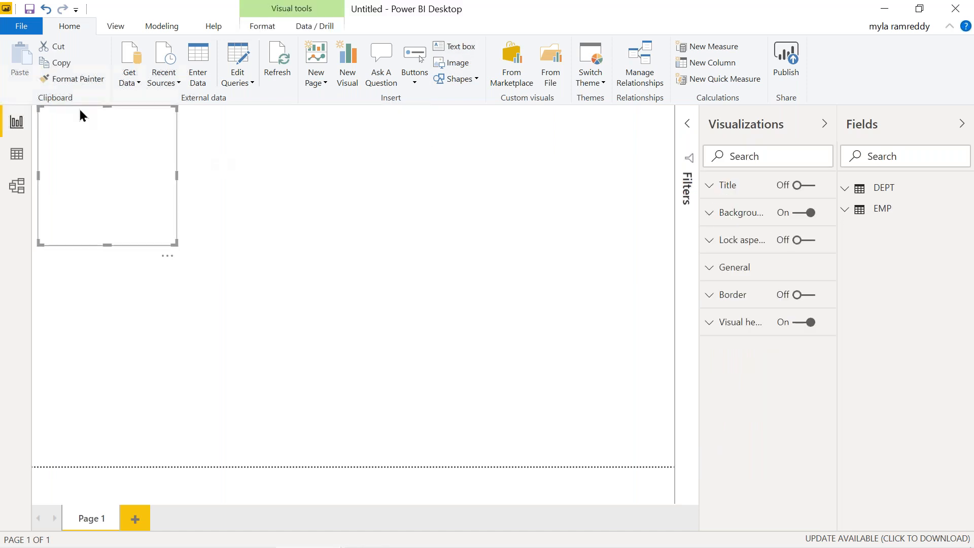
pyautogui.click(86, 115)
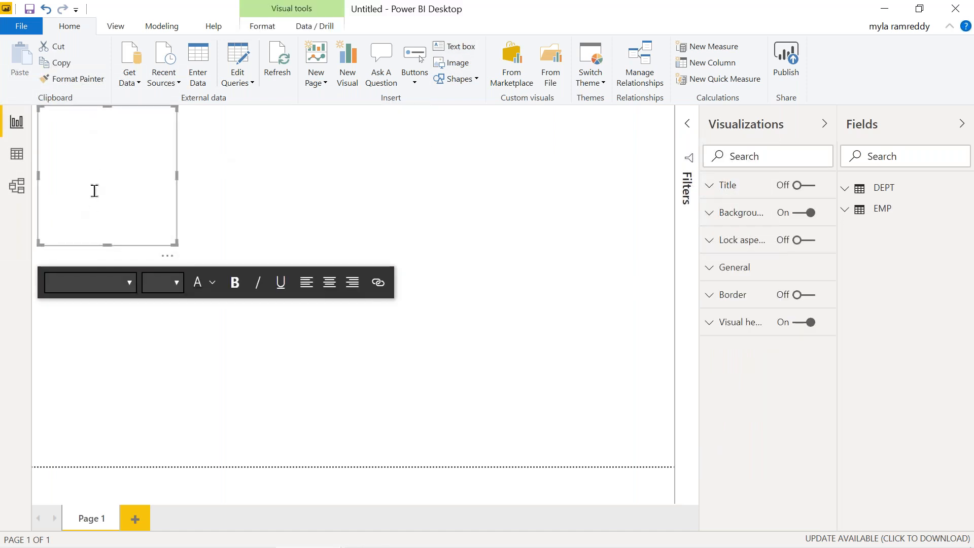
pyautogui.click(102, 160)
pyautogui.write('Dname')
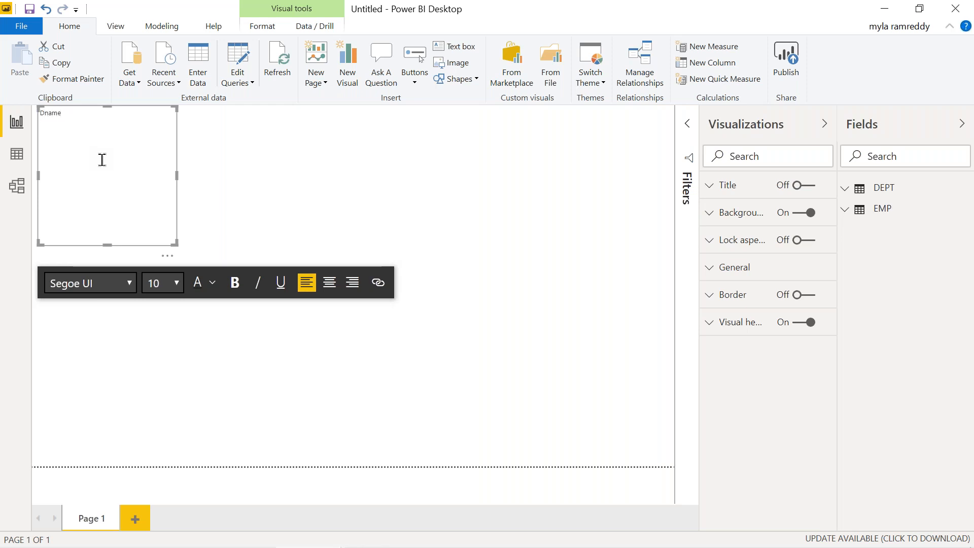
pyautogui.write(':')
# - Format the whole Dname: label text as bold at font size 12
pyautogui.hotkey('ctrl', 'a')
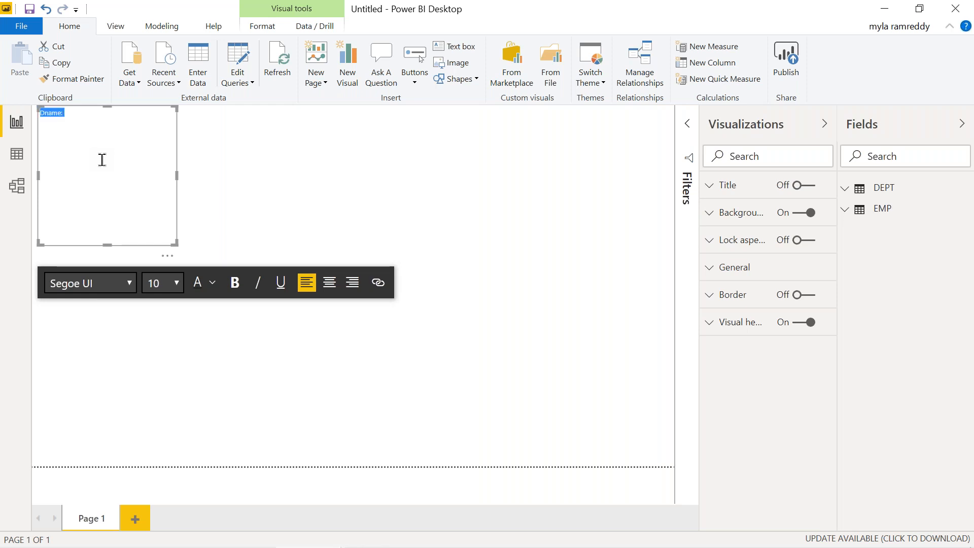
pyautogui.click(177, 284)
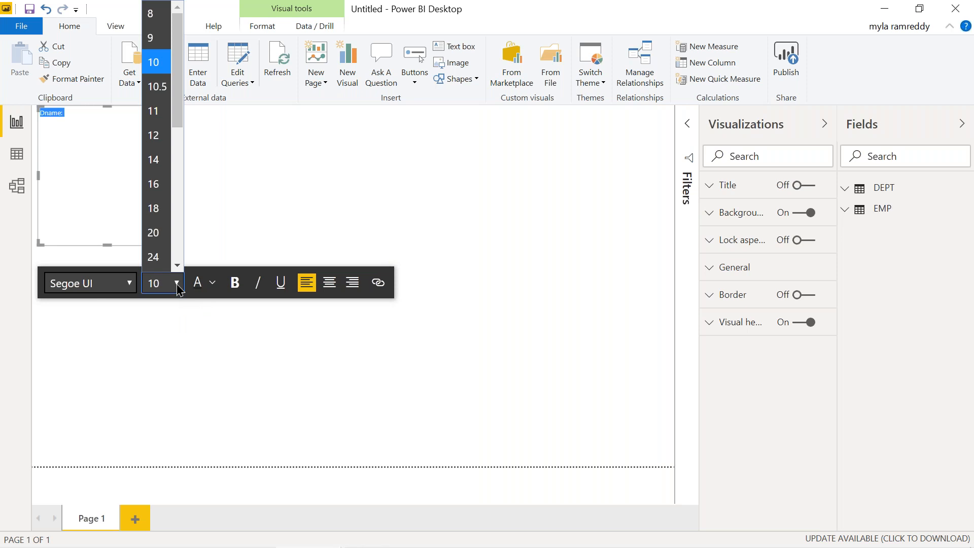
pyautogui.click(154, 135)
pyautogui.click(235, 284)
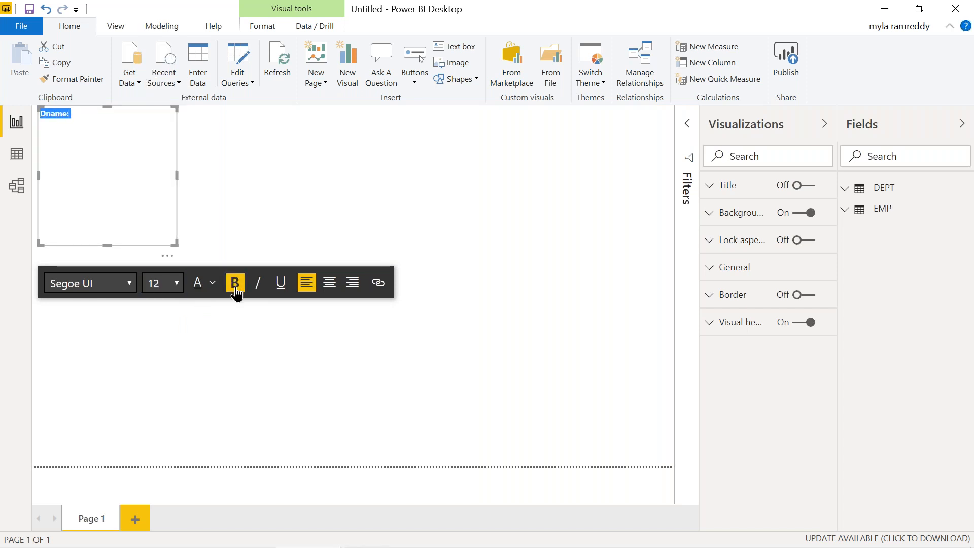
# - Shrink the Dname: text box in height and width until it closely fits its text
pyautogui.moveTo(107, 244); pyautogui.dragTo(105, 121)
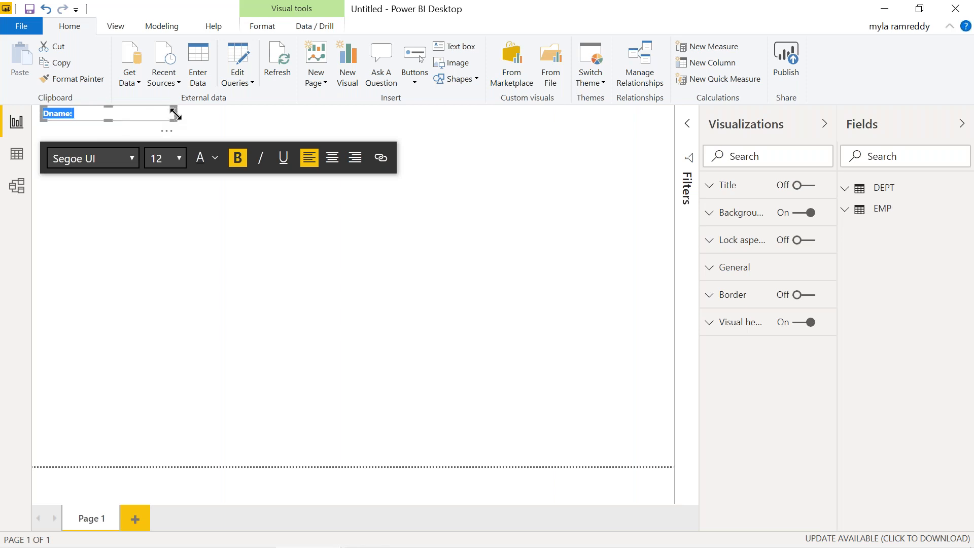
pyautogui.moveTo(177, 113); pyautogui.dragTo(83, 124)
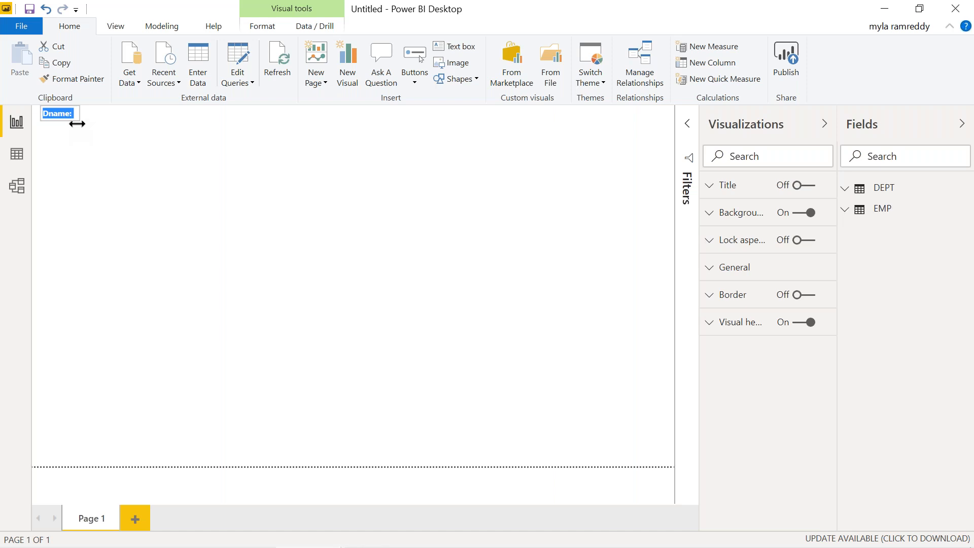
pyautogui.moveTo(77, 124); pyautogui.dragTo(76, 123)
pyautogui.click(75, 115)
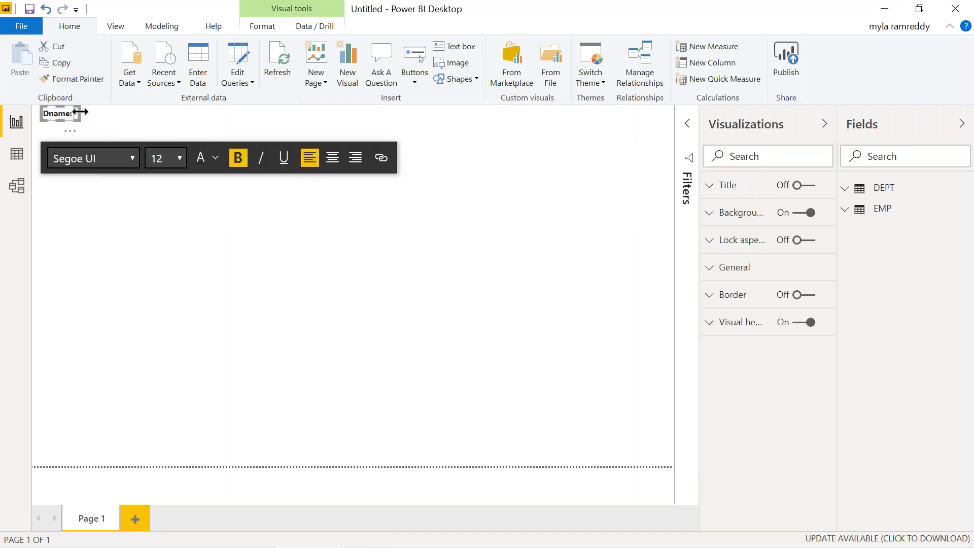
pyautogui.moveTo(82, 113); pyautogui.dragTo(87, 113)
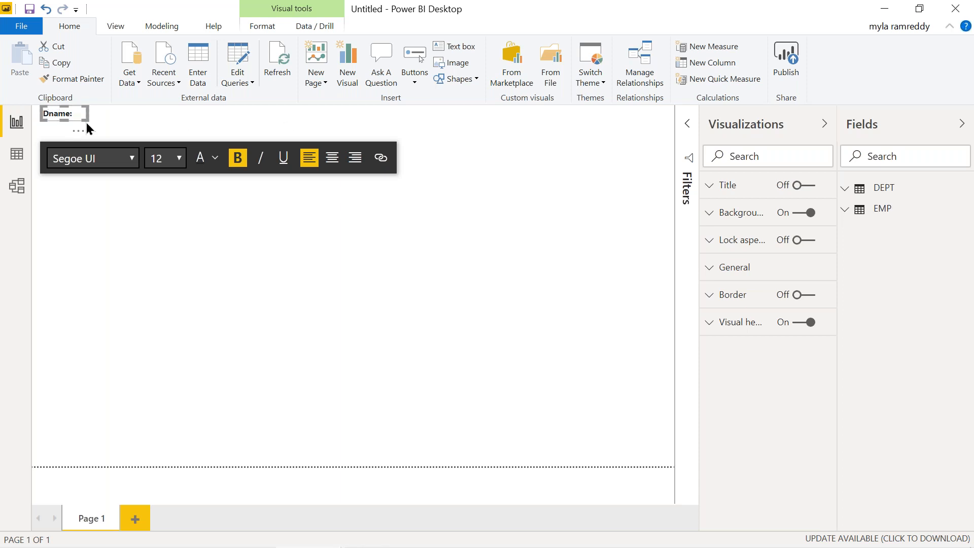
# - Set the Dname: text box background to the gold theme color and deselect the box
pyautogui.click(753, 224)
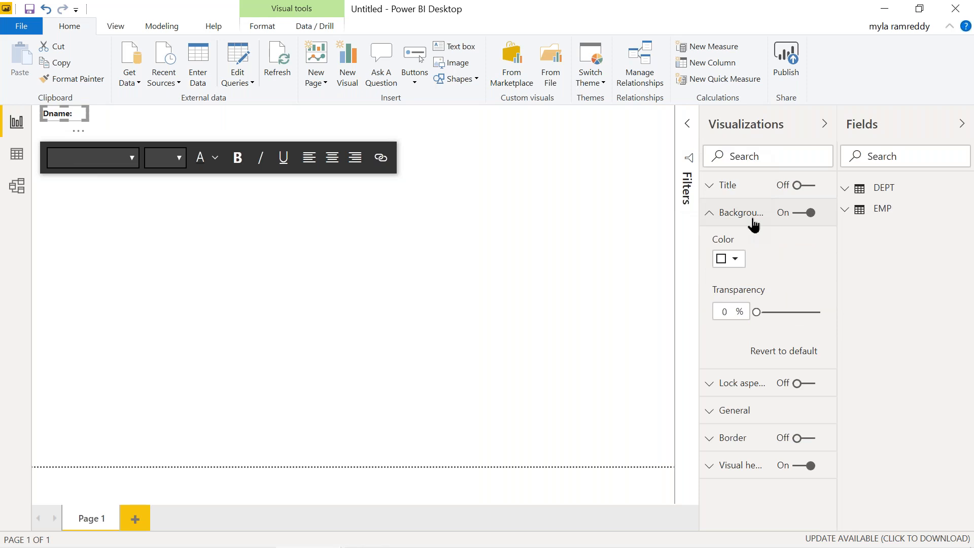
pyautogui.click(736, 264)
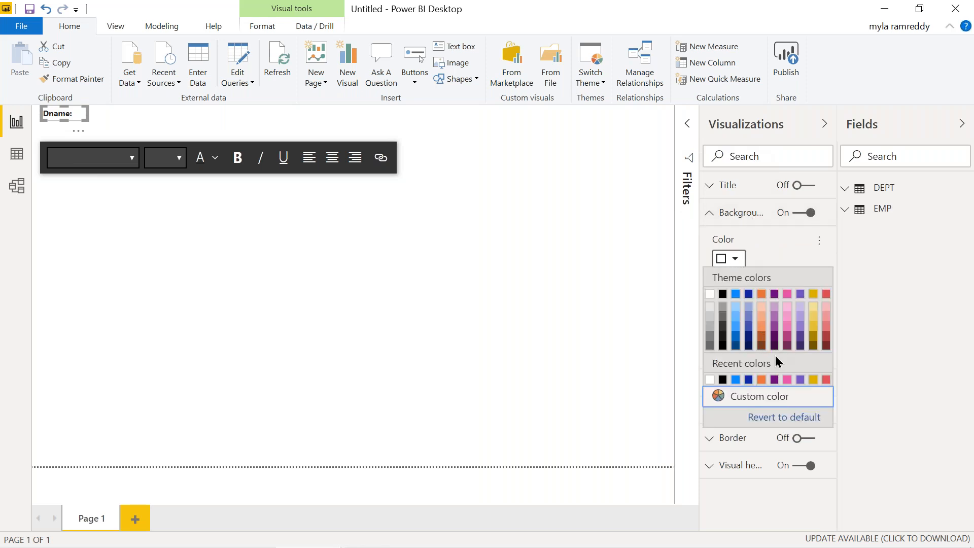
pyautogui.click(814, 295)
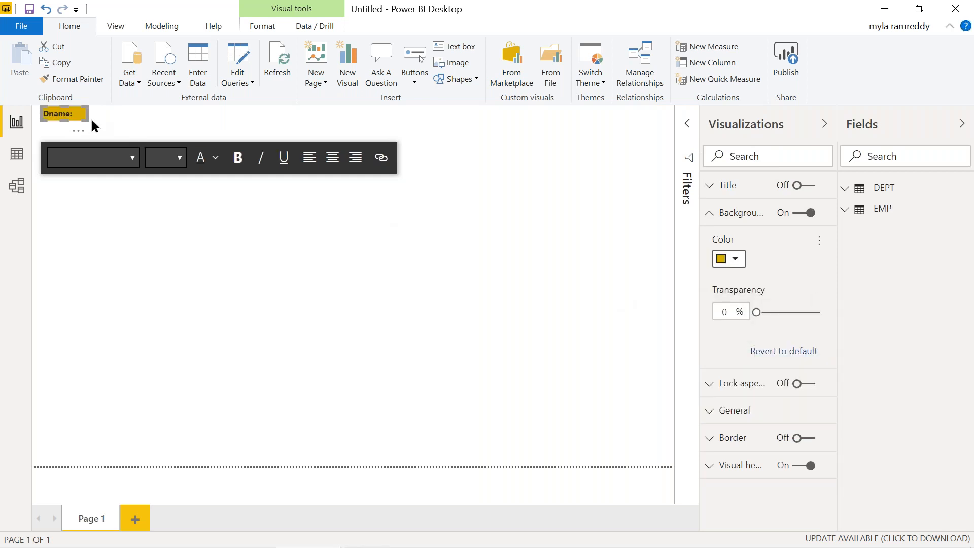
pyautogui.click(123, 120)
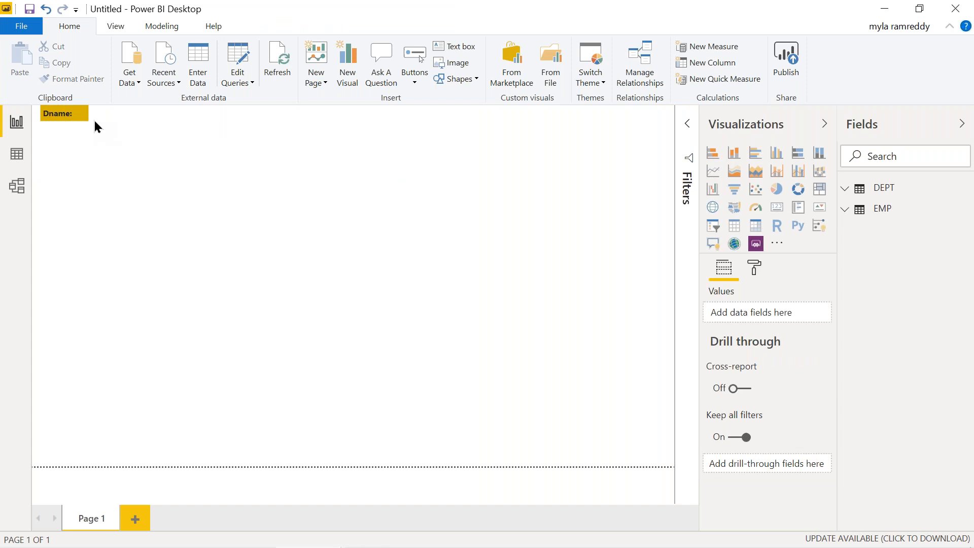
# - Check the slicer layout in the GitHub notes, and add an empty slicer directly beside the Dname: label in Power BI Desktop
pyautogui.hotkey('alt', 'Tab')
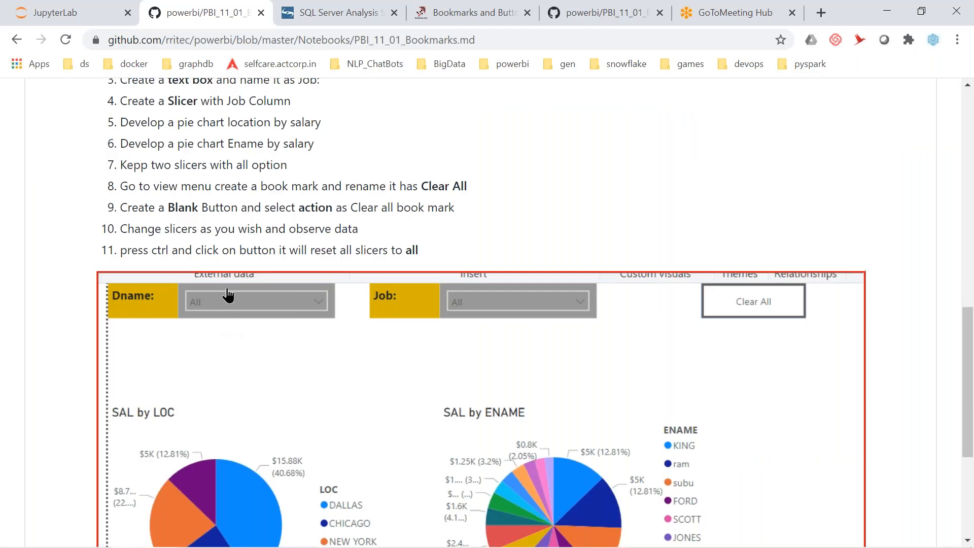
pyautogui.hotkey('alt', 'Tab')
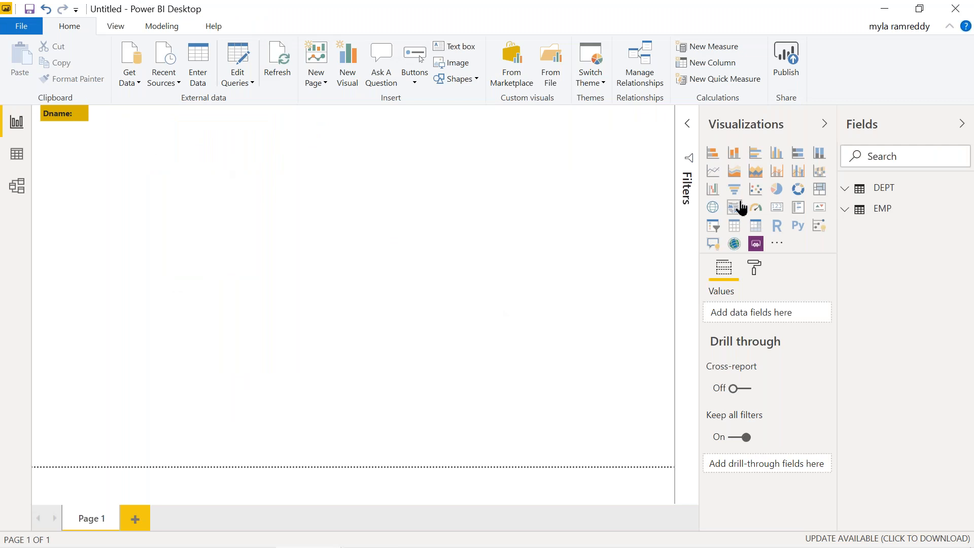
pyautogui.click(712, 228)
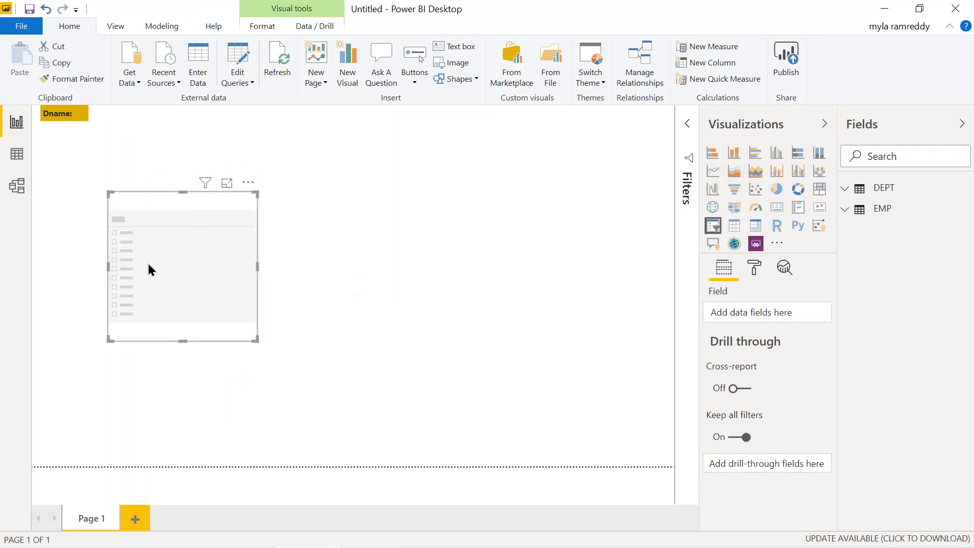
pyautogui.moveTo(163, 261); pyautogui.dragTo(149, 177)
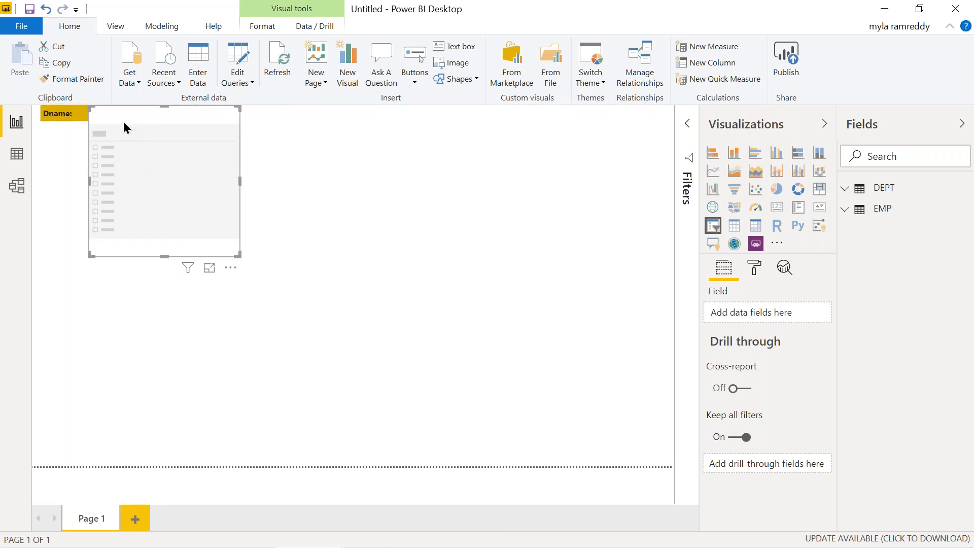
# - Add the DNAME field from the DEPT table to the empty slicer beside the Dname: label
pyautogui.click(754, 268)
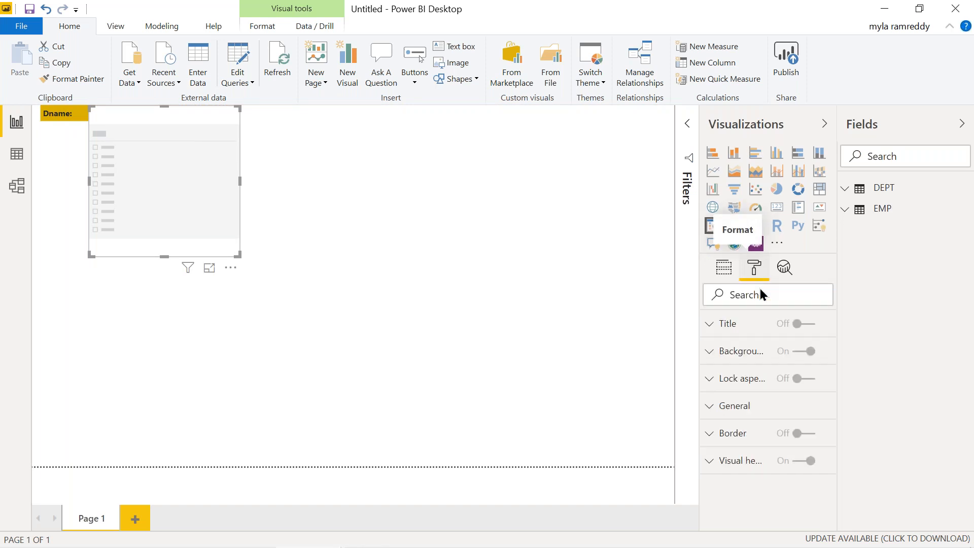
pyautogui.click(735, 360)
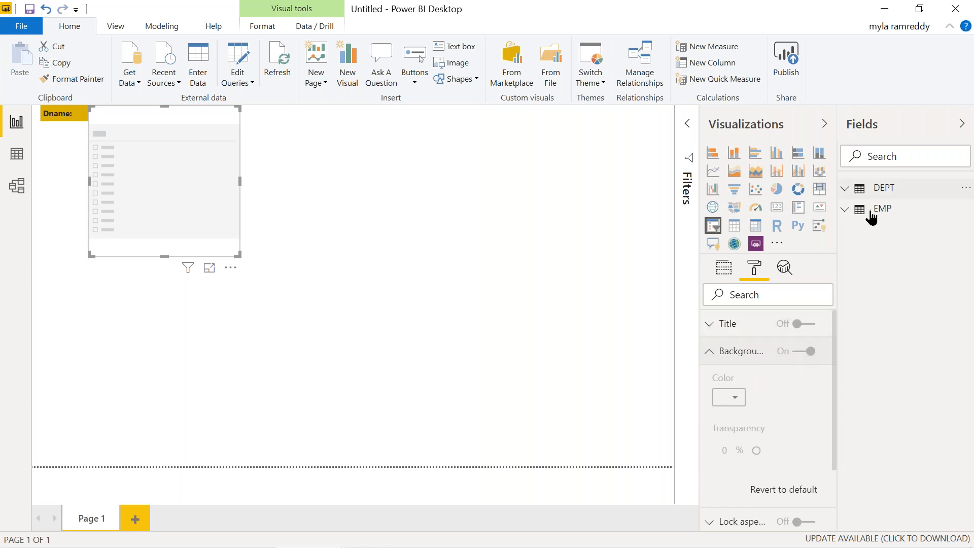
pyautogui.click(844, 191)
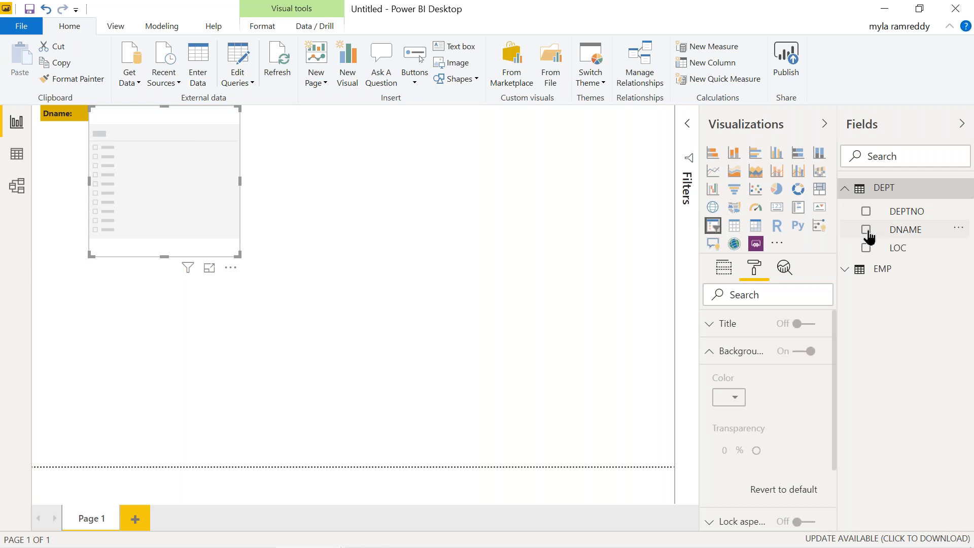
pyautogui.click(866, 231)
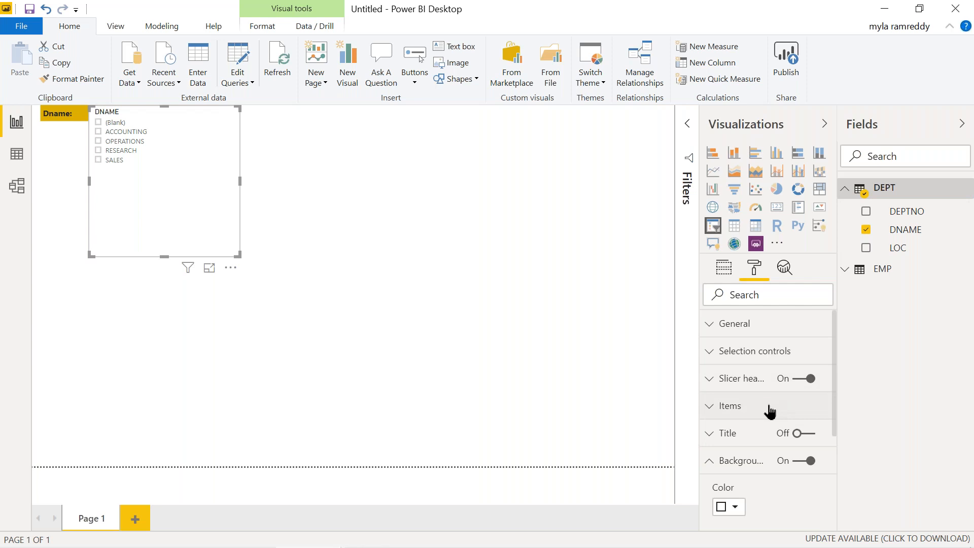
# - Set the DNAME slicer's background to medium gray, shrink its height to match the Dname: label, and deselect it
pyautogui.scroll(-3, 769, 411)
pyautogui.click(733, 374)
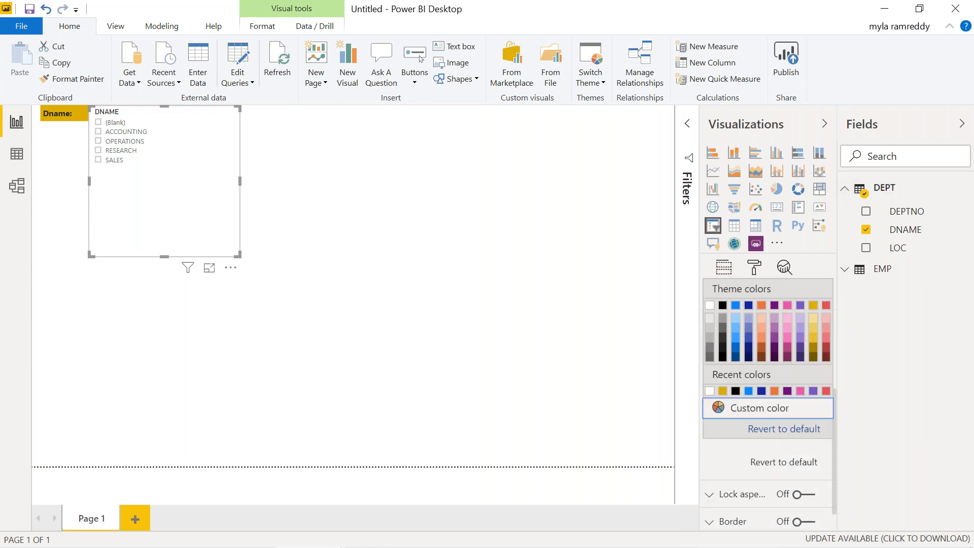
pyautogui.click(723, 326)
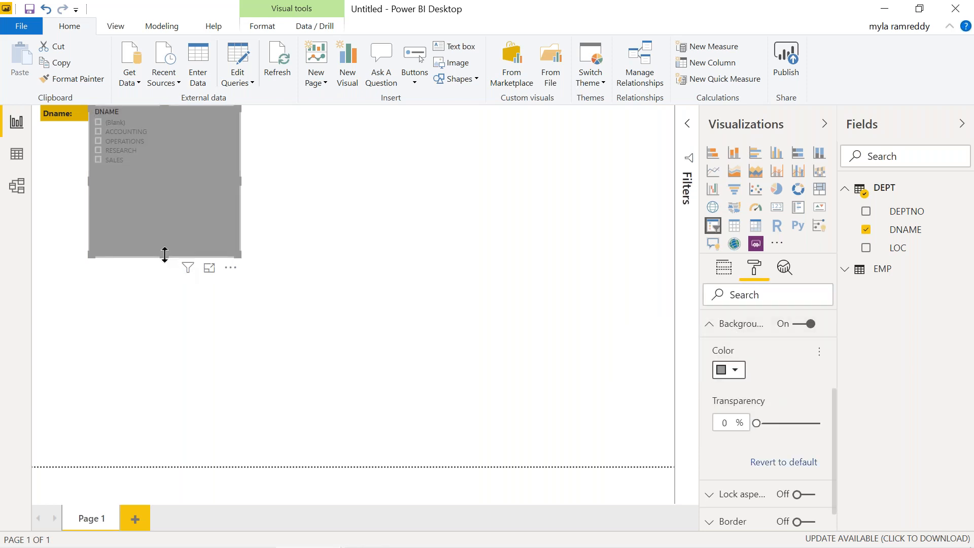
pyautogui.moveTo(164, 253); pyautogui.dragTo(169, 124)
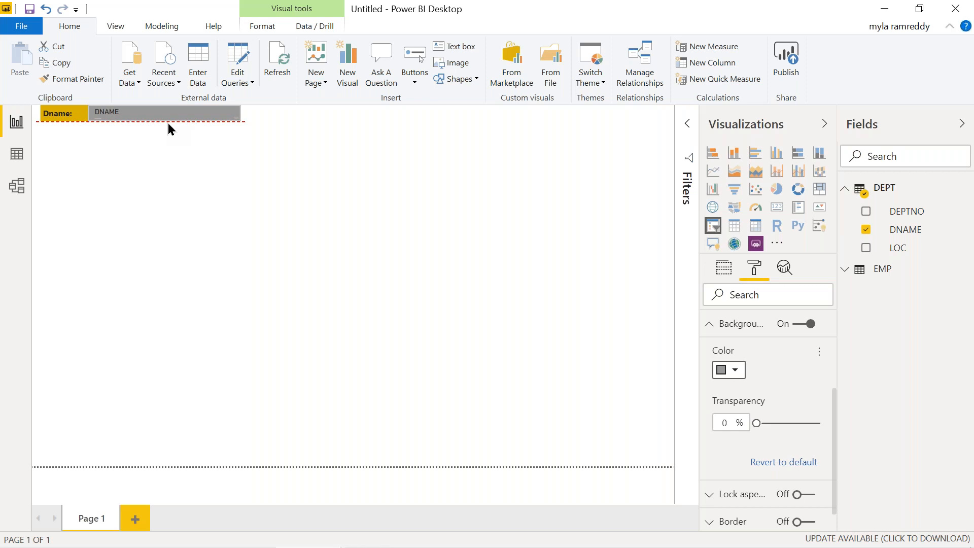
pyautogui.click(171, 129)
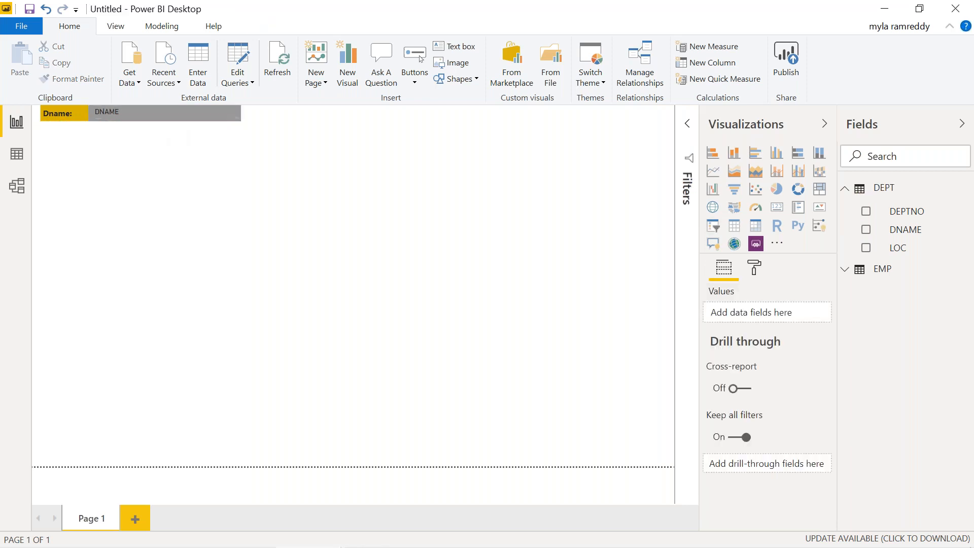
# - Turn off the slicer header of the DNAME slicer
pyautogui.click(152, 114)
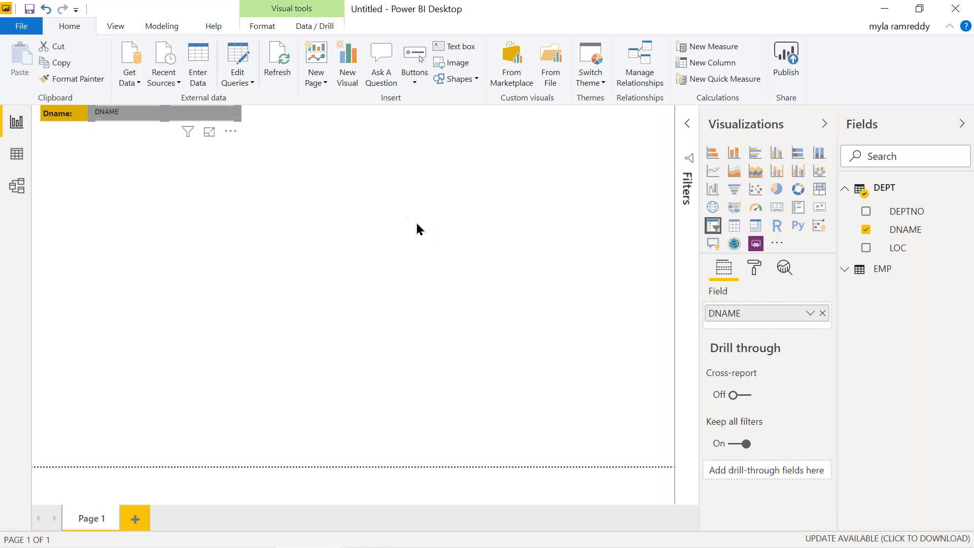
pyautogui.click(755, 266)
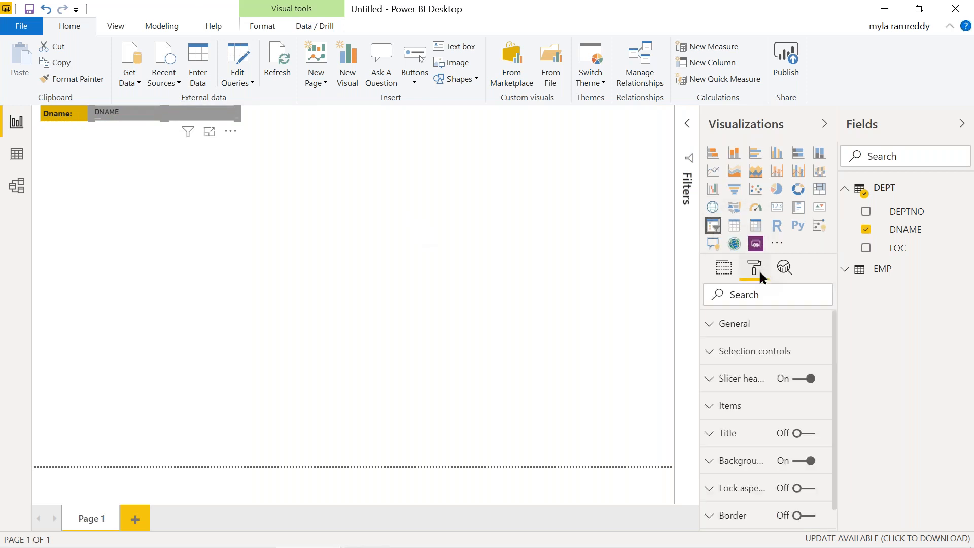
pyautogui.click(794, 385)
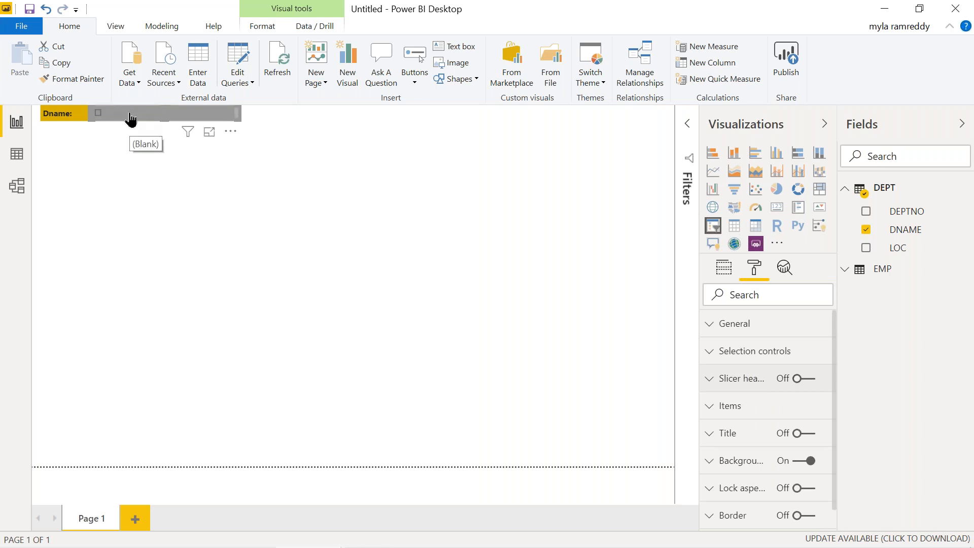
# - Increase the DNAME slicer's height until all department names fit, and move it just below the Dname: label
pyautogui.moveTo(164, 120); pyautogui.dragTo(163, 168)
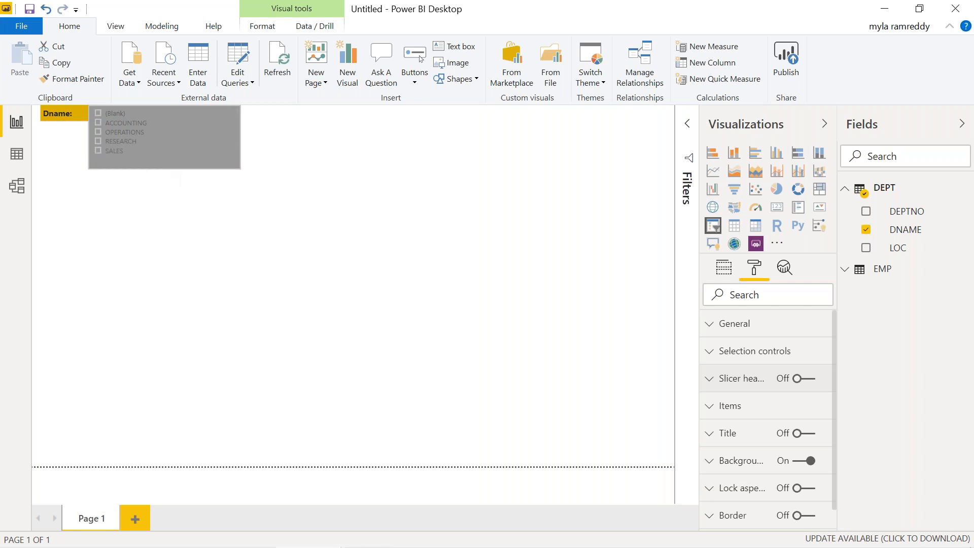
pyautogui.click(190, 143)
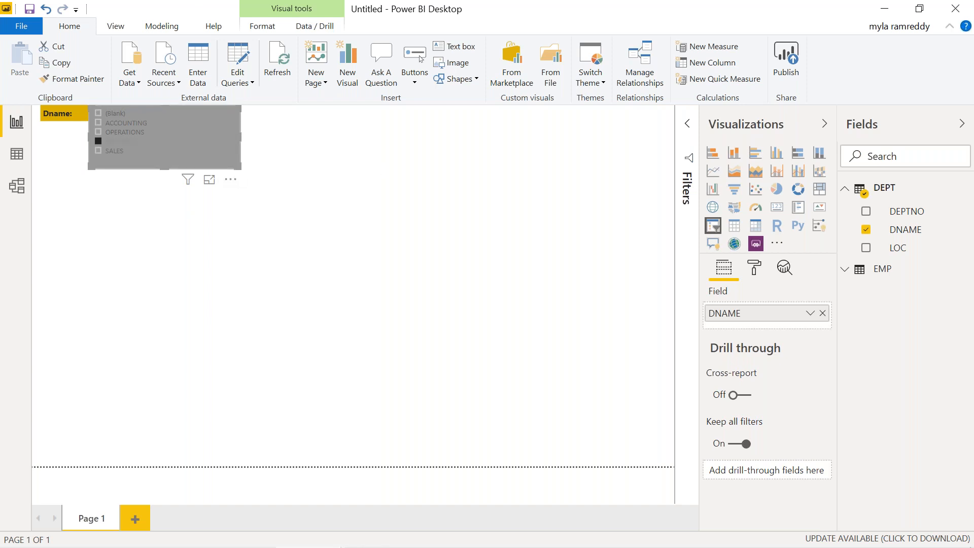
pyautogui.moveTo(209, 146); pyautogui.dragTo(209, 170)
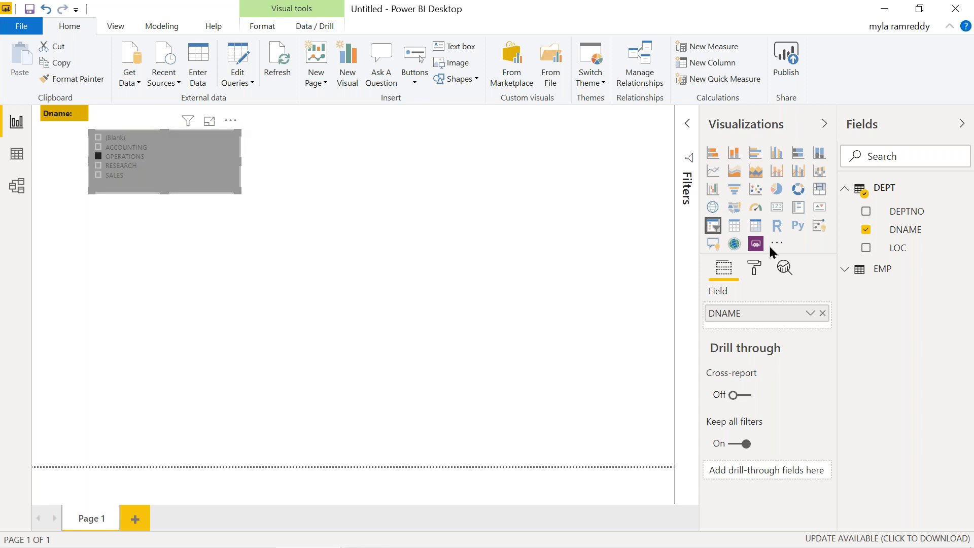
# - Change the DNAME slicer's background to a lighter gray theme shade
pyautogui.click(755, 267)
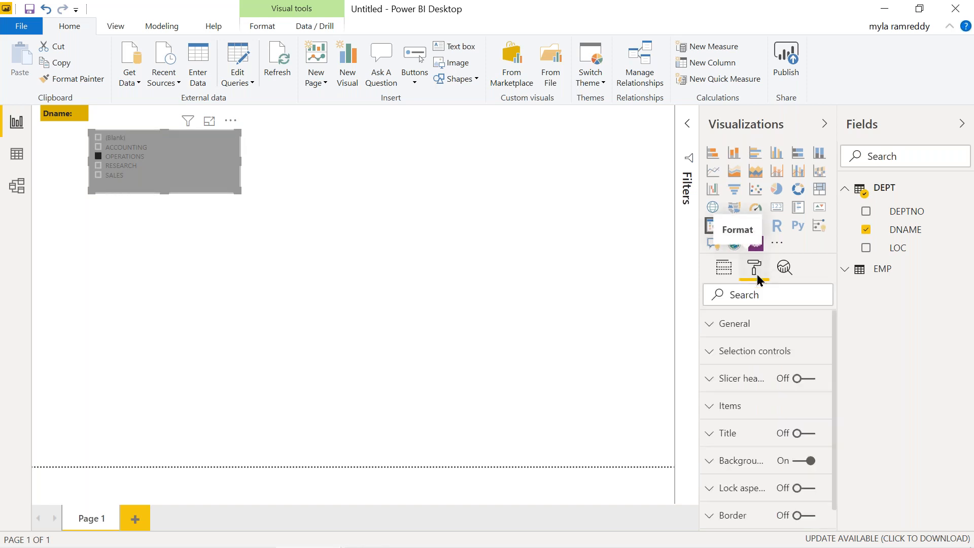
pyautogui.click(740, 462)
pyautogui.scroll(-3, 741, 463)
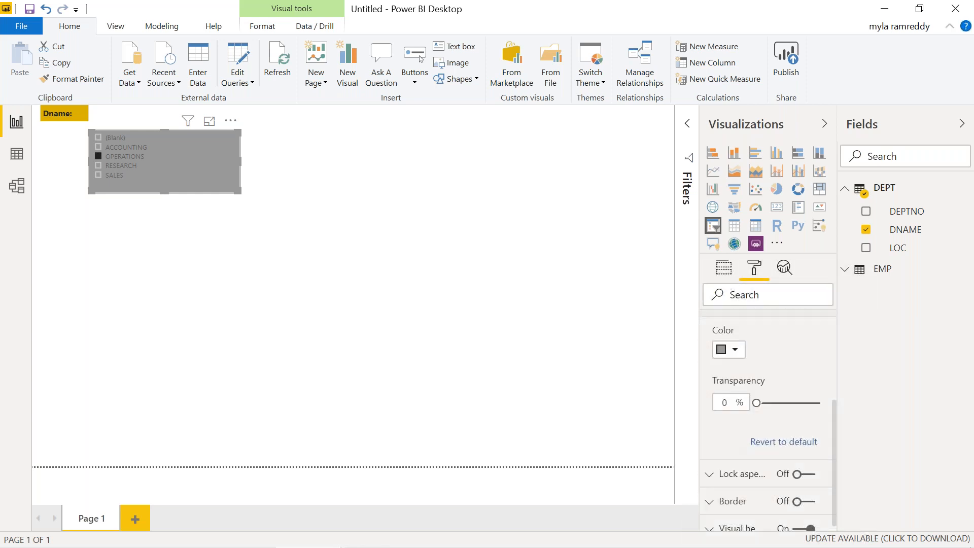
pyautogui.click(733, 350)
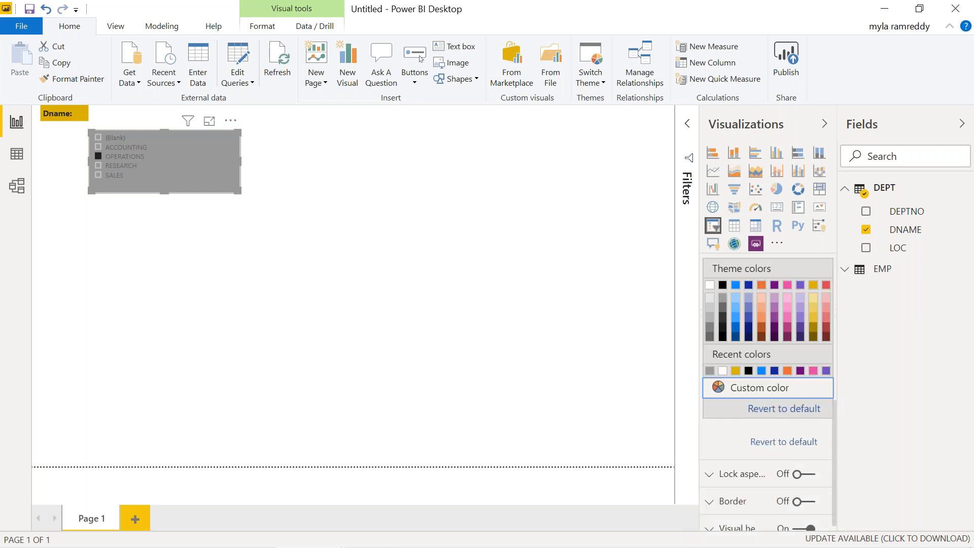
pyautogui.click(710, 308)
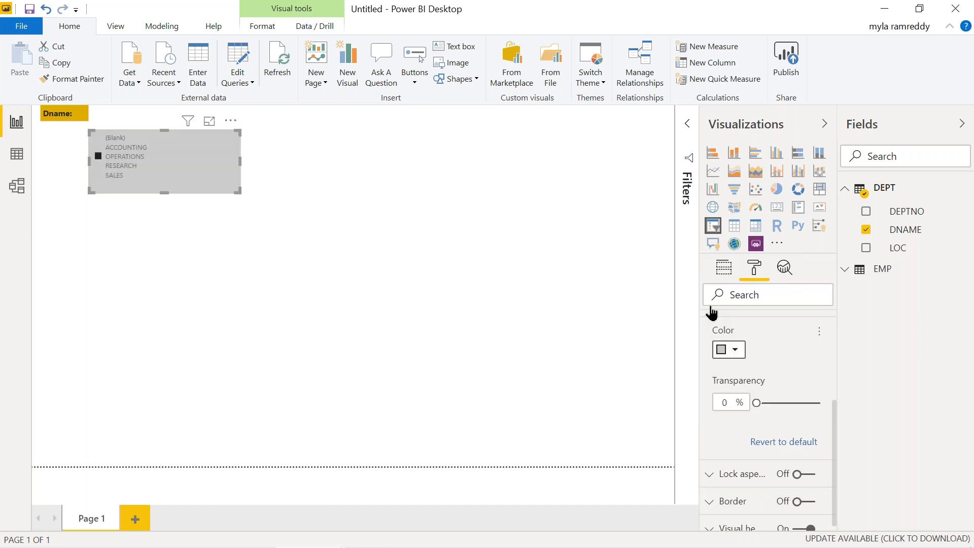
# - Select (Blank) in the DNAME slicer and set the slicer's background to White
pyautogui.click(230, 141)
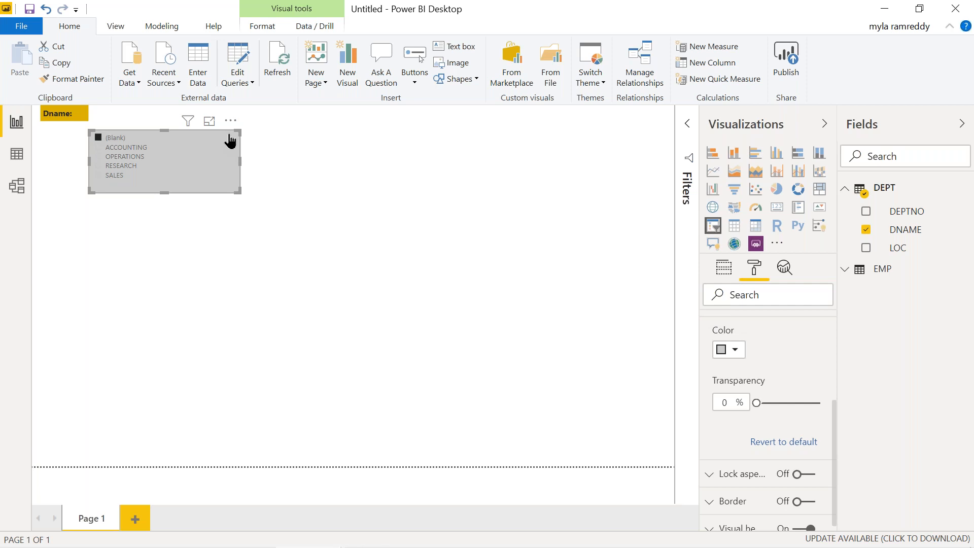
pyautogui.click(218, 139)
pyautogui.click(229, 141)
pyautogui.click(737, 353)
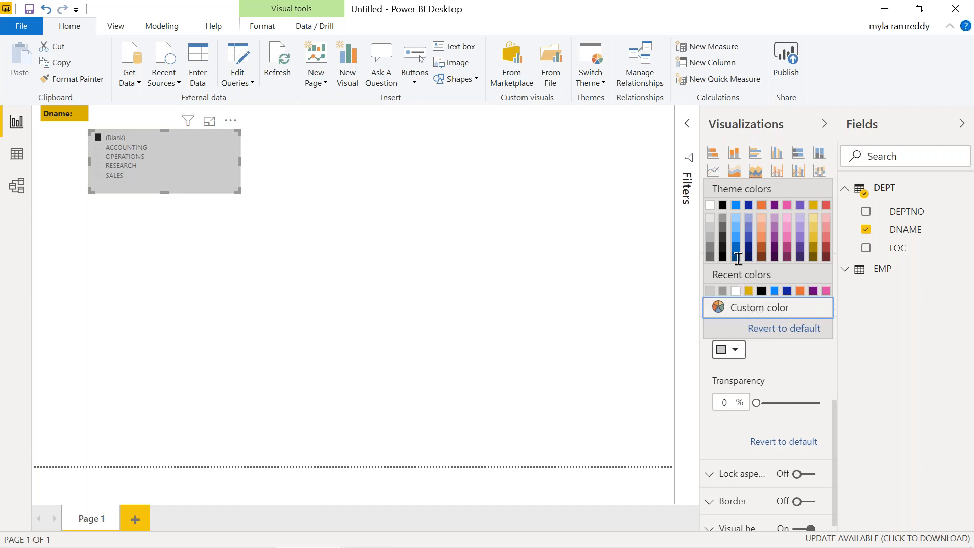
pyautogui.click(709, 205)
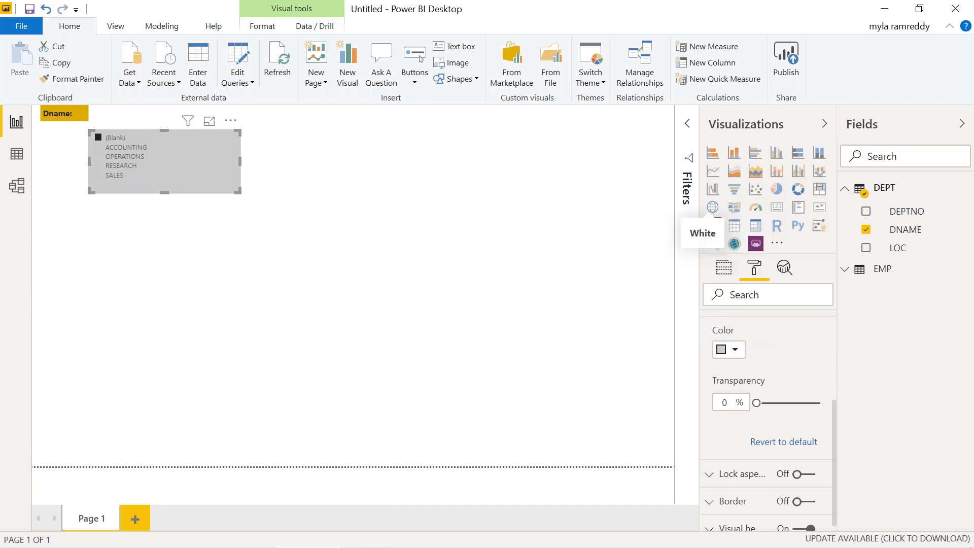
pyautogui.click(734, 354)
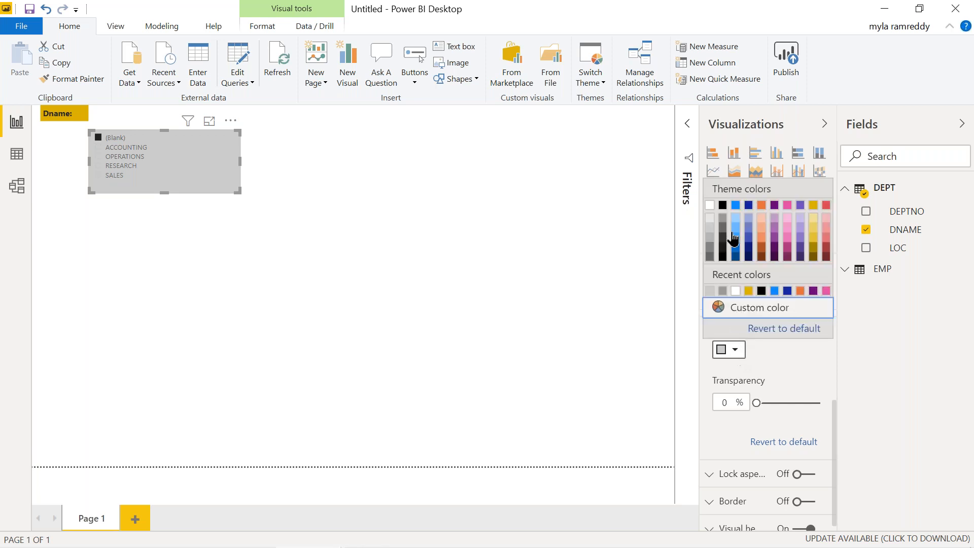
pyautogui.click(710, 206)
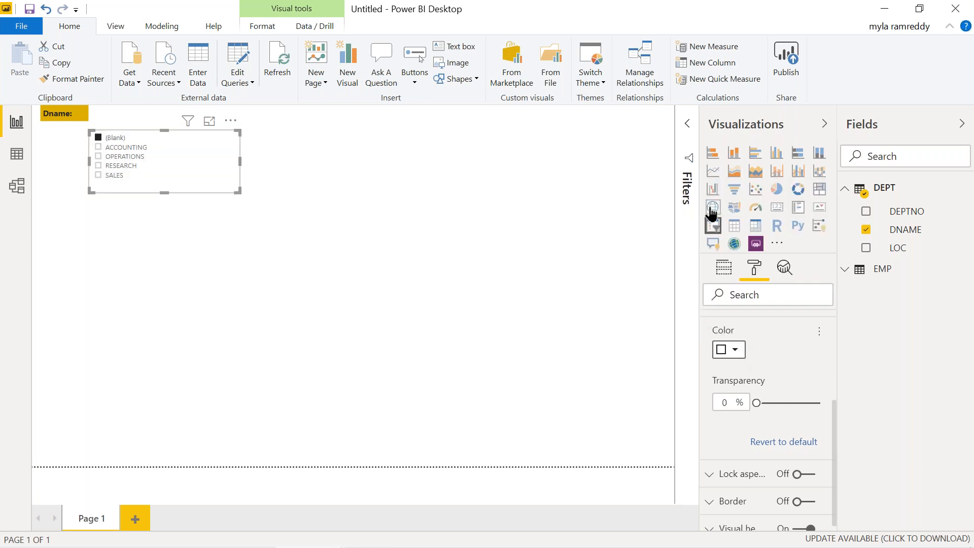
# - Select ACCOUNTING in the DNAME slicer and turn on the slicer's search box
pyautogui.click(122, 148)
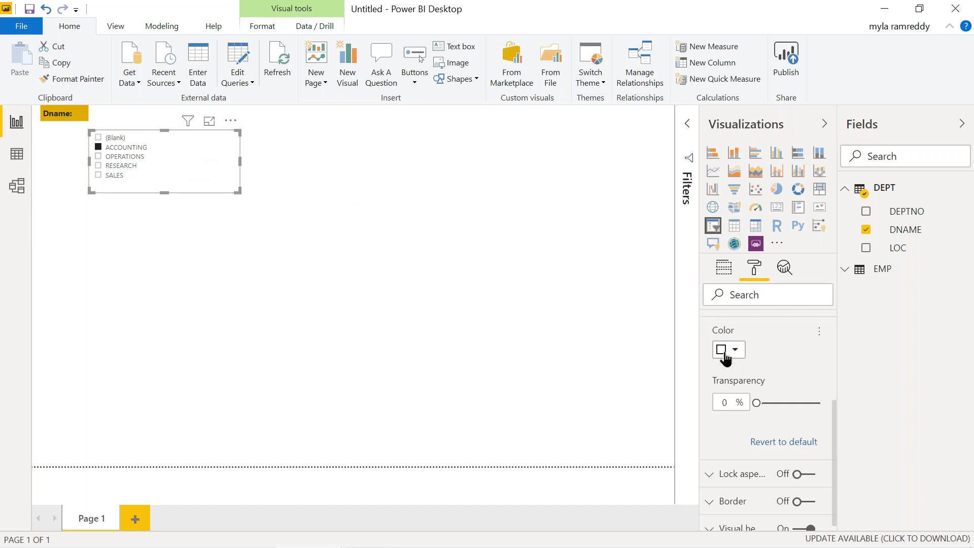
pyautogui.click(230, 122)
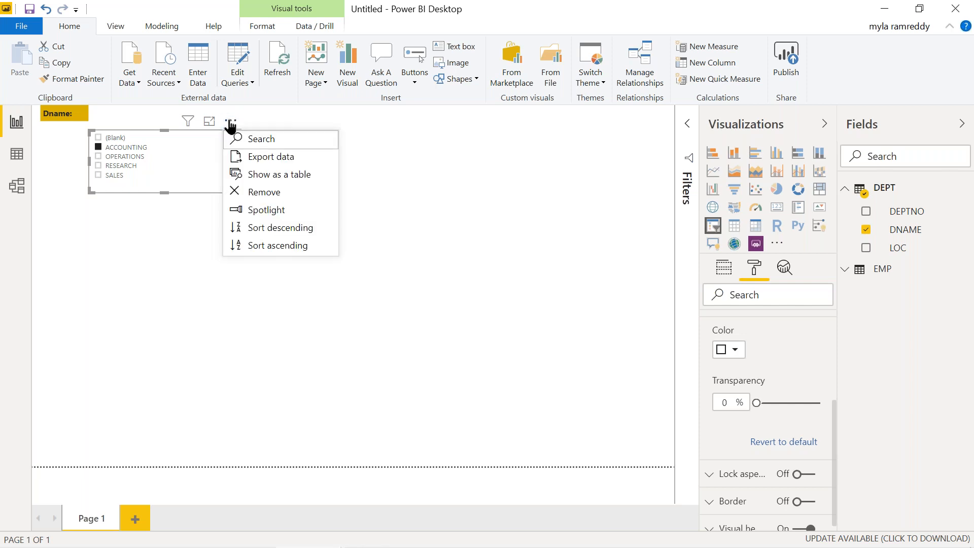
pyautogui.click(261, 139)
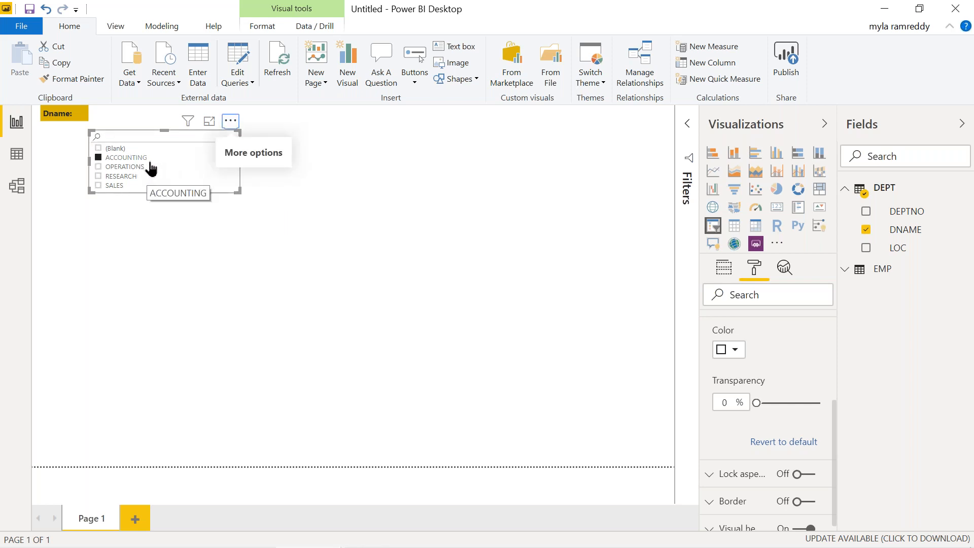
pyautogui.click(232, 121)
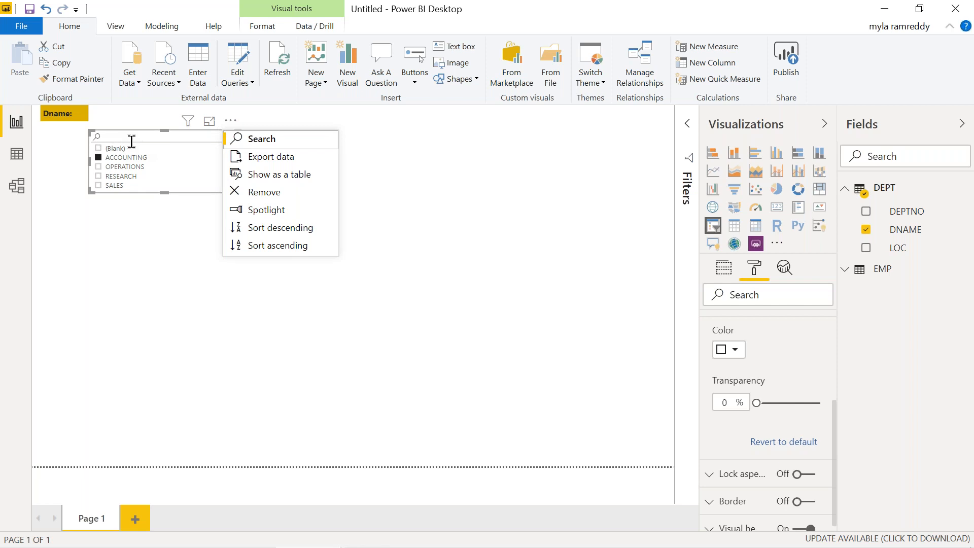
pyautogui.click(131, 262)
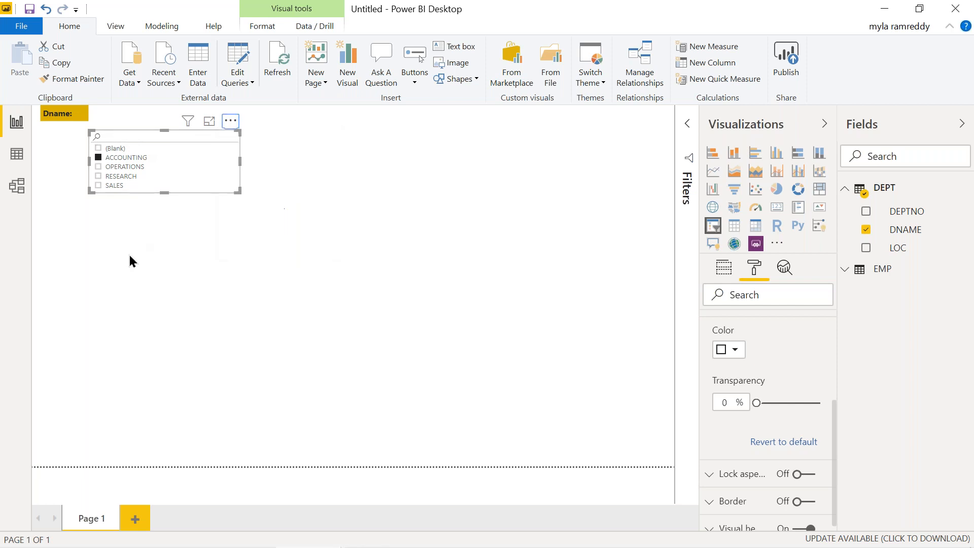
# - Set the DNAME slicer's background to the lightest gray theme shade
pyautogui.click(217, 158)
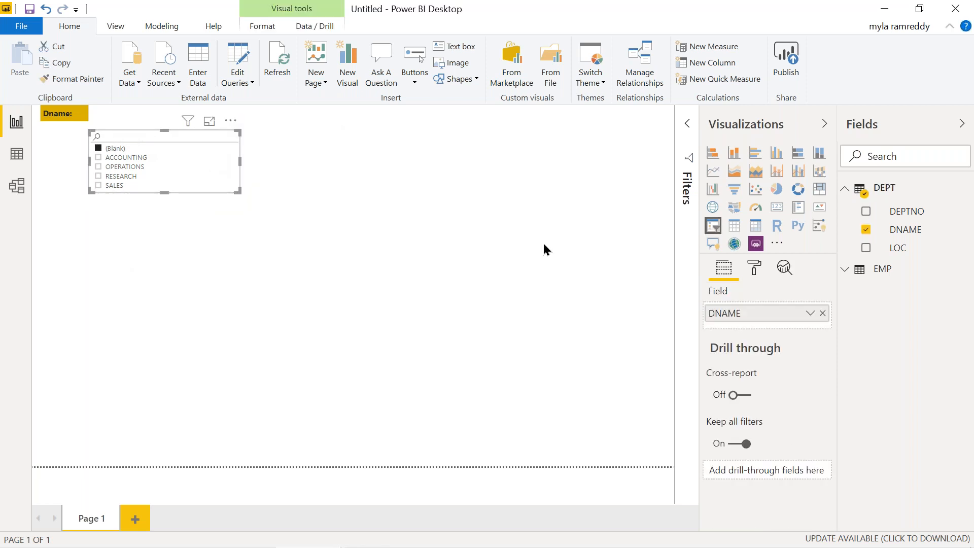
pyautogui.click(756, 272)
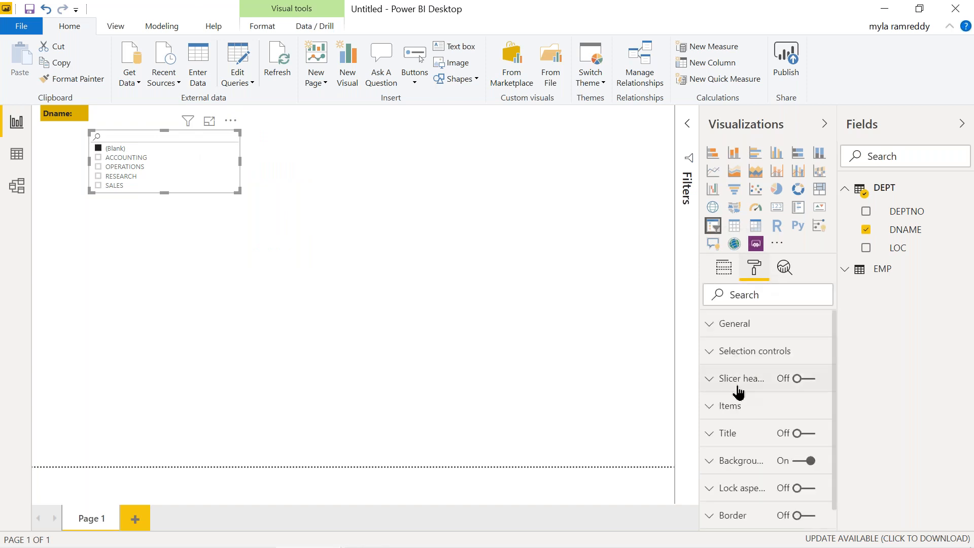
pyautogui.click(742, 460)
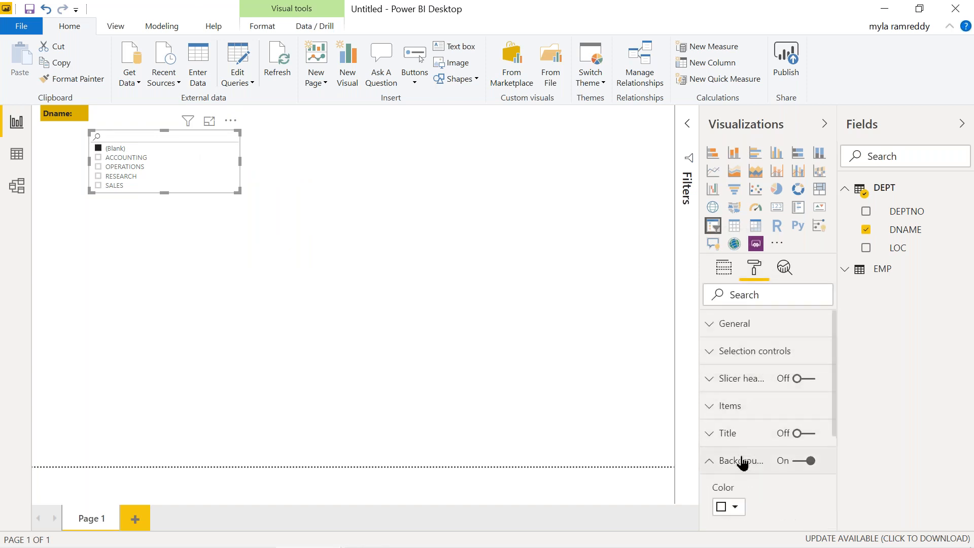
pyautogui.click(734, 509)
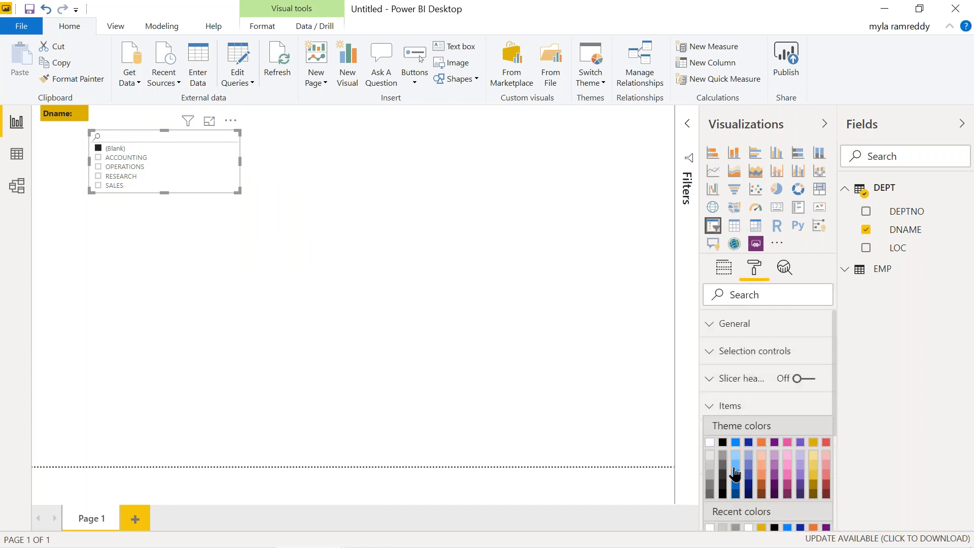
pyautogui.click(711, 459)
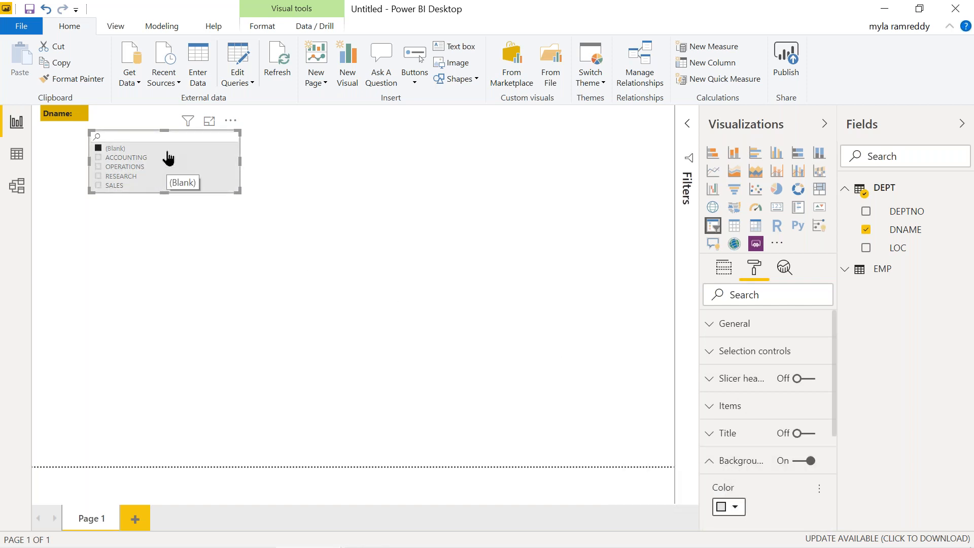
# - Extend the DNAME slicer's height well beyond its list of values and select RESEARCH in it
pyautogui.moveTo(164, 193); pyautogui.dragTo(169, 284)
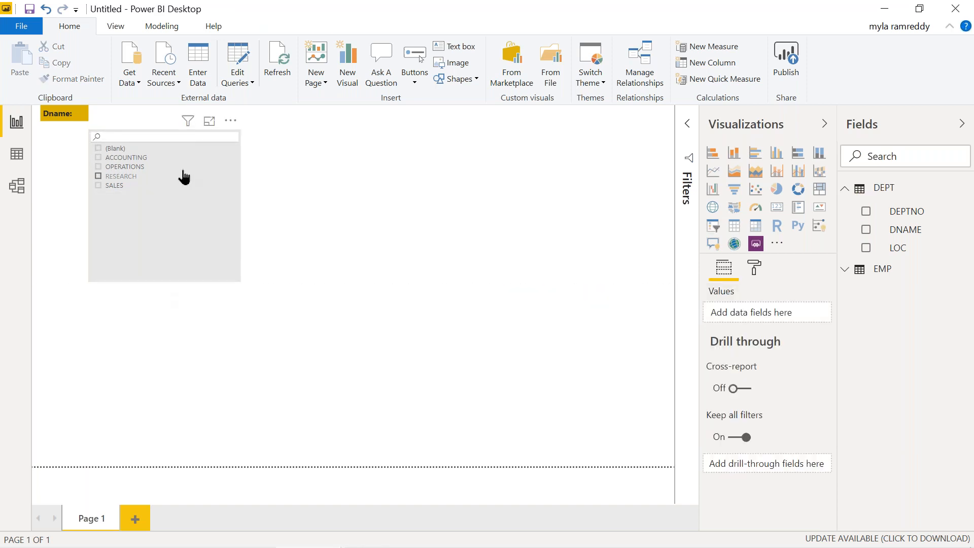
pyautogui.click(182, 175)
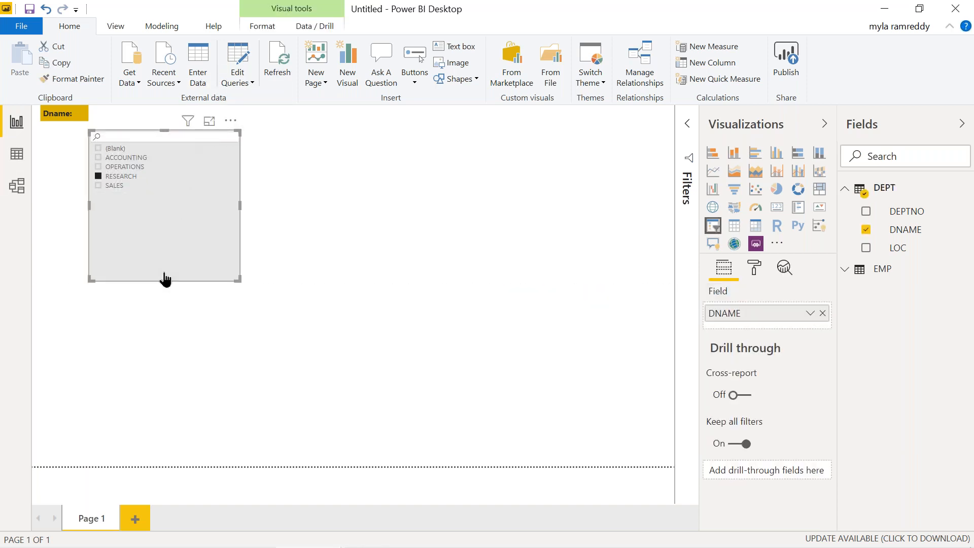
# - Shrink the DNAME slicer's height to fit its list, extend it up level with the Dname label and select ACCOUNTING
pyautogui.moveTo(163, 277); pyautogui.dragTo(166, 198)
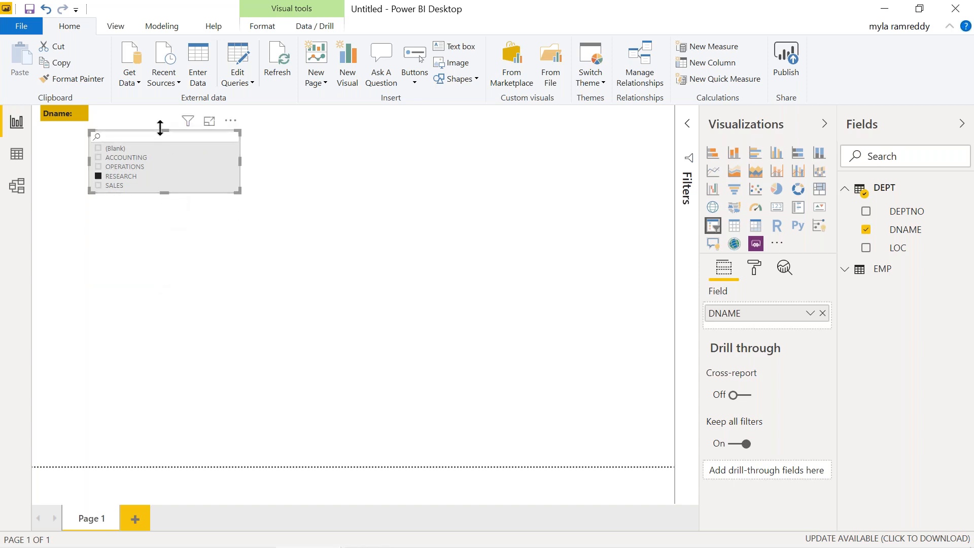
pyautogui.moveTo(166, 130); pyautogui.dragTo(165, 104)
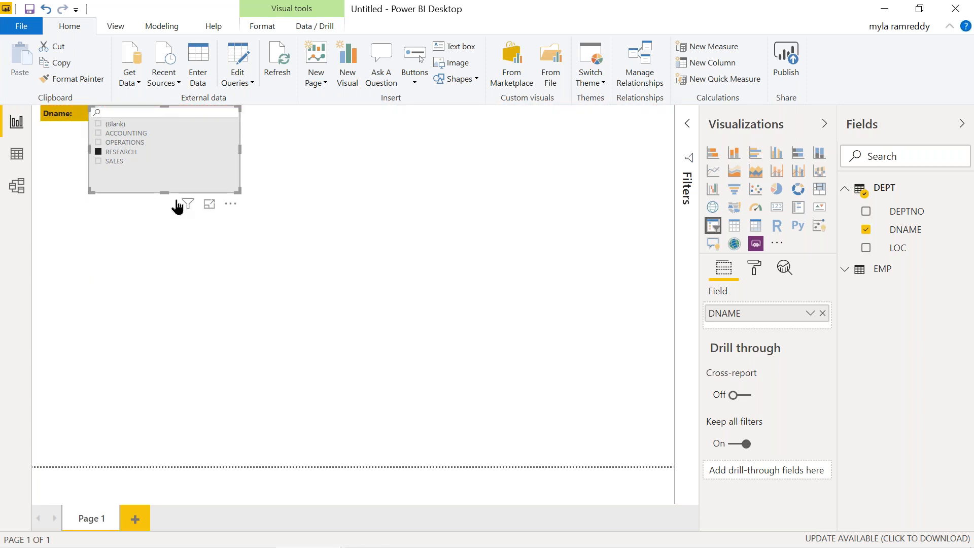
pyautogui.click(183, 133)
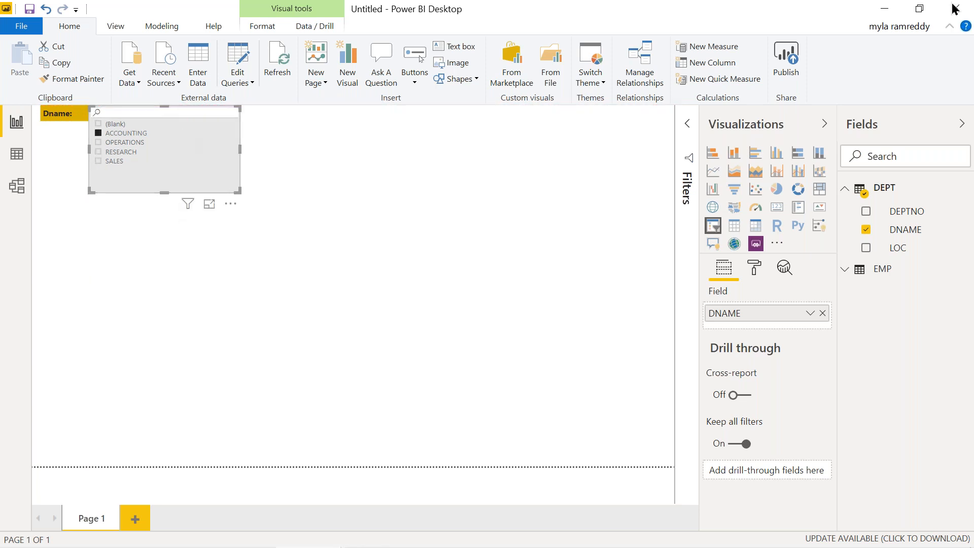
pyautogui.click(907, 26)
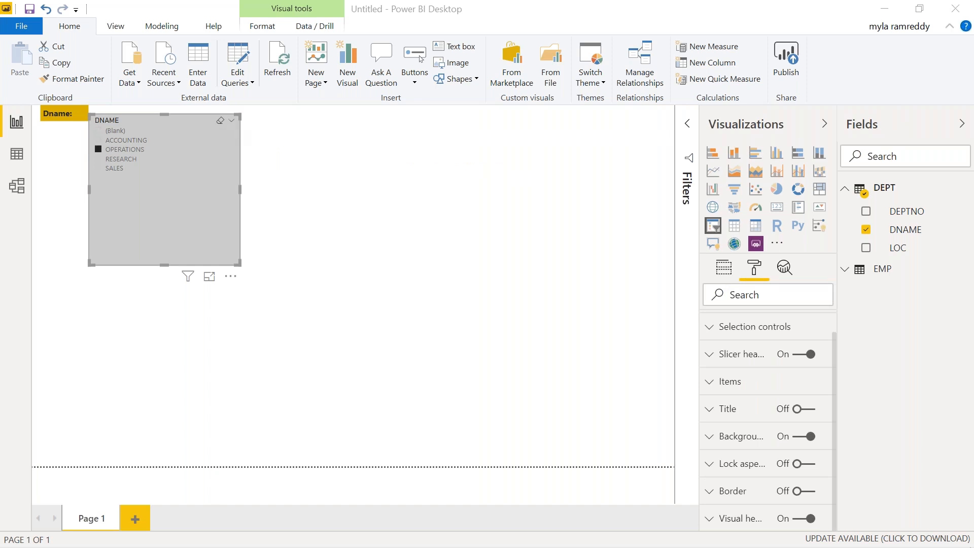
# - Clear the DNAME slicer's selection, select ACCOUNTING and clear the selection again
pyautogui.click(220, 129)
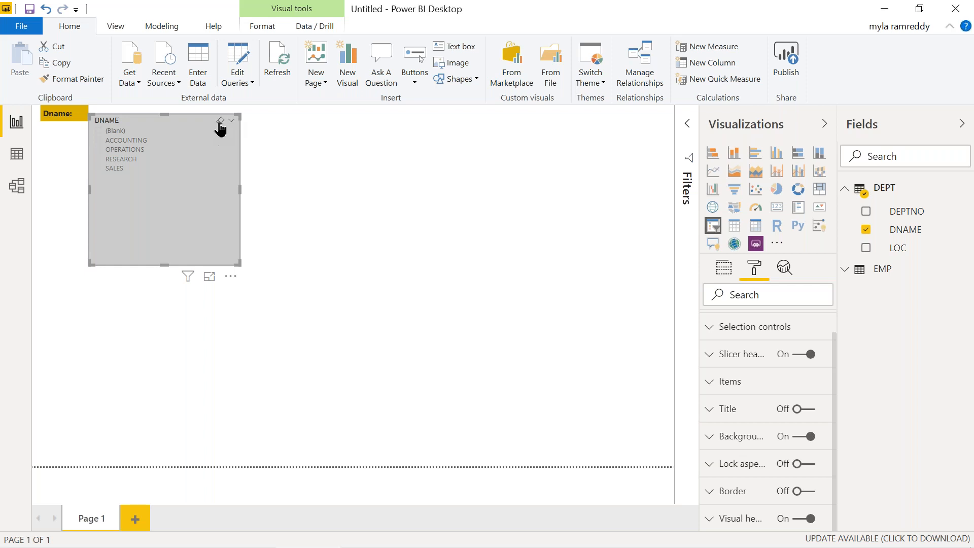
pyautogui.click(98, 143)
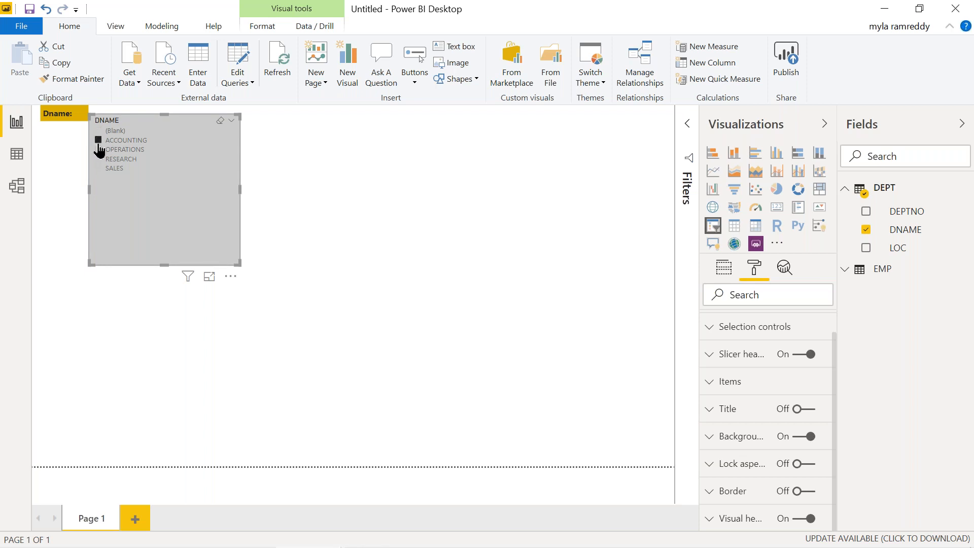
pyautogui.click(220, 122)
# - Change the DNAME slicer to a dropdown, shorten it and place it beside the Dname label at the page's upper edge
pyautogui.click(232, 121)
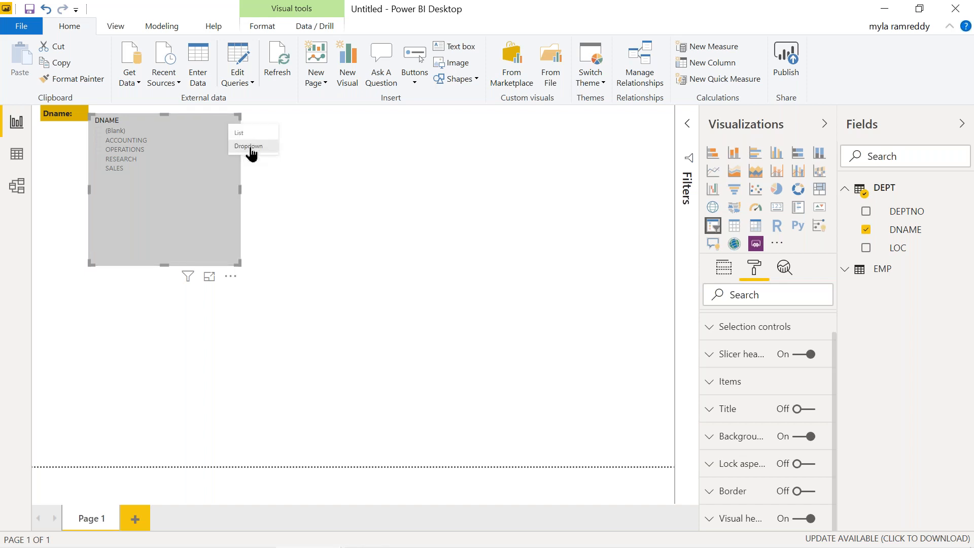
pyautogui.click(249, 147)
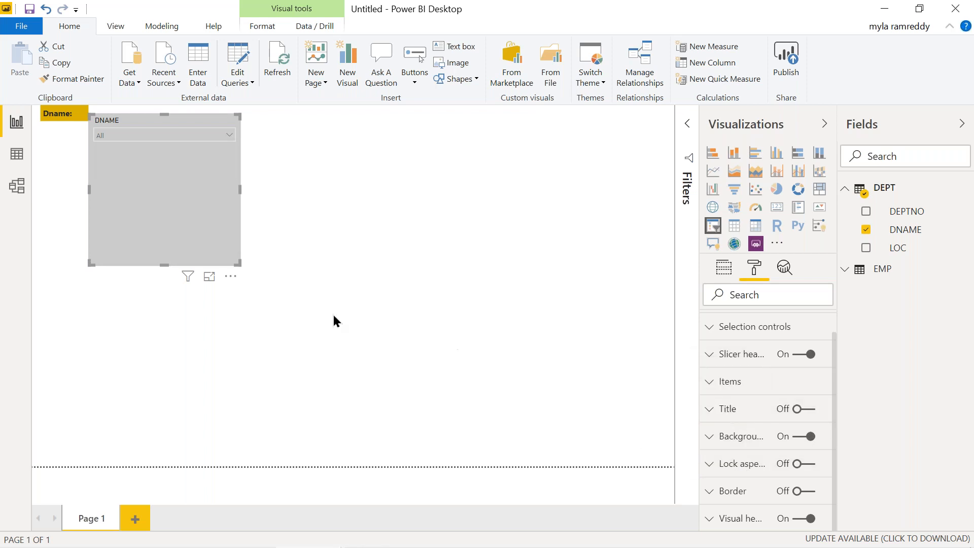
pyautogui.moveTo(163, 264); pyautogui.dragTo(144, 112)
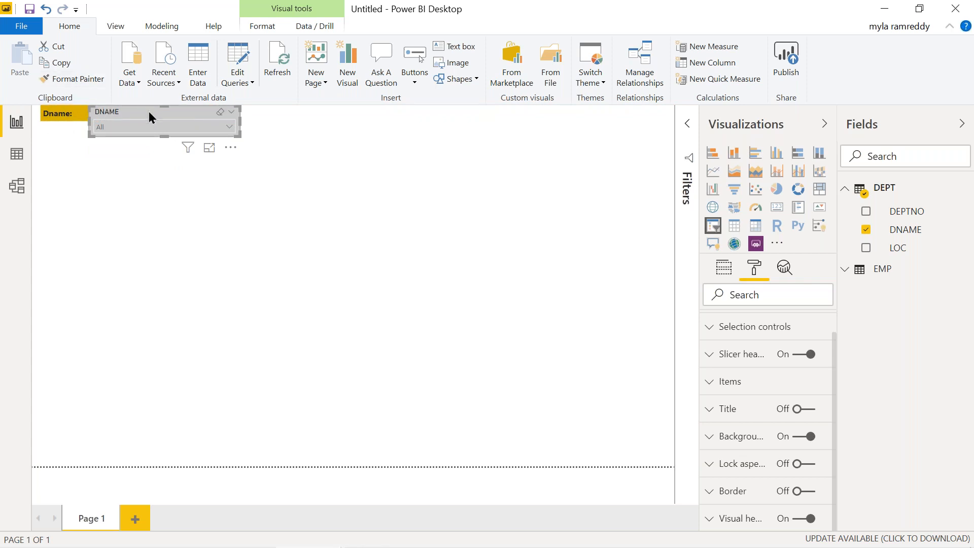
# - Turn off the DNAME slicer's header and reduce the slicer's height to just fit the dropdown row
pyautogui.click(795, 357)
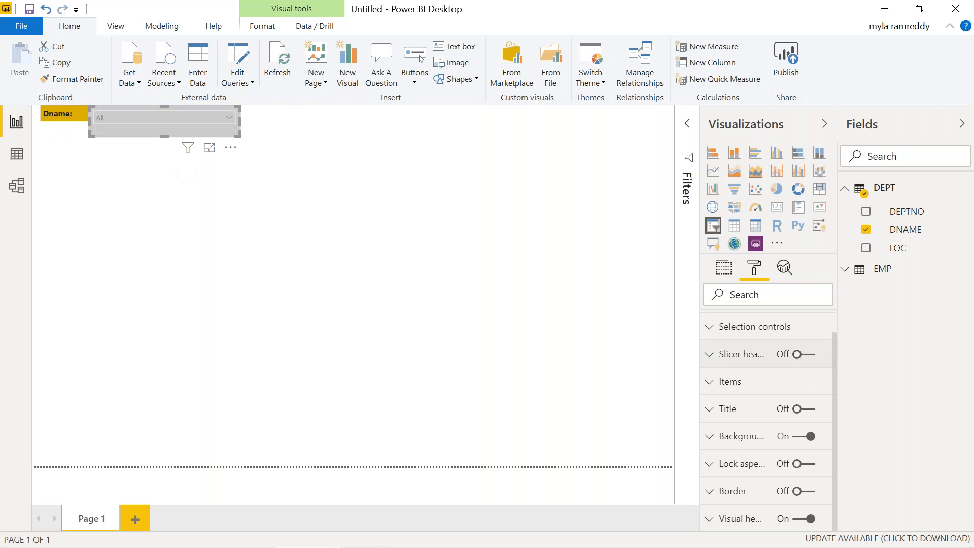
pyautogui.moveTo(164, 130); pyautogui.dragTo(165, 121)
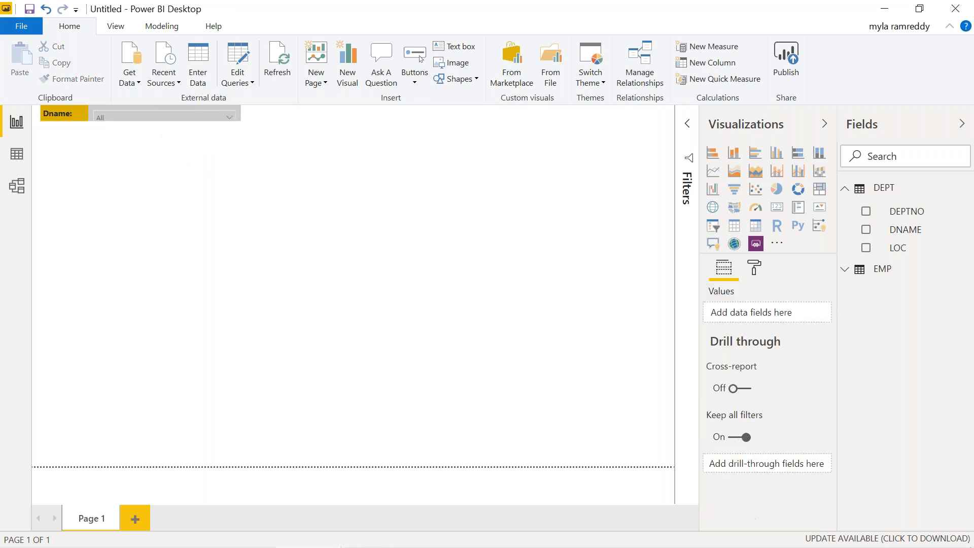
pyautogui.click(144, 111)
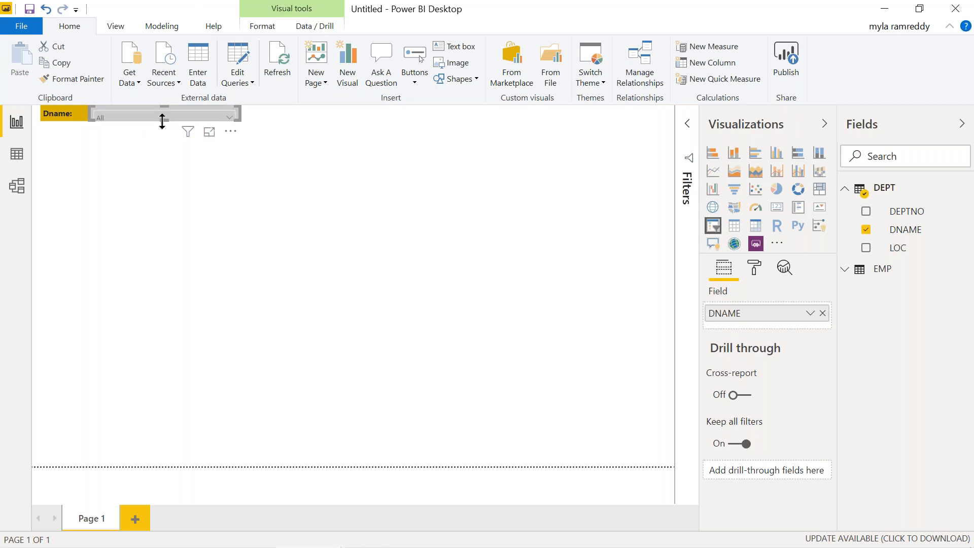
pyautogui.moveTo(161, 120); pyautogui.dragTo(162, 127)
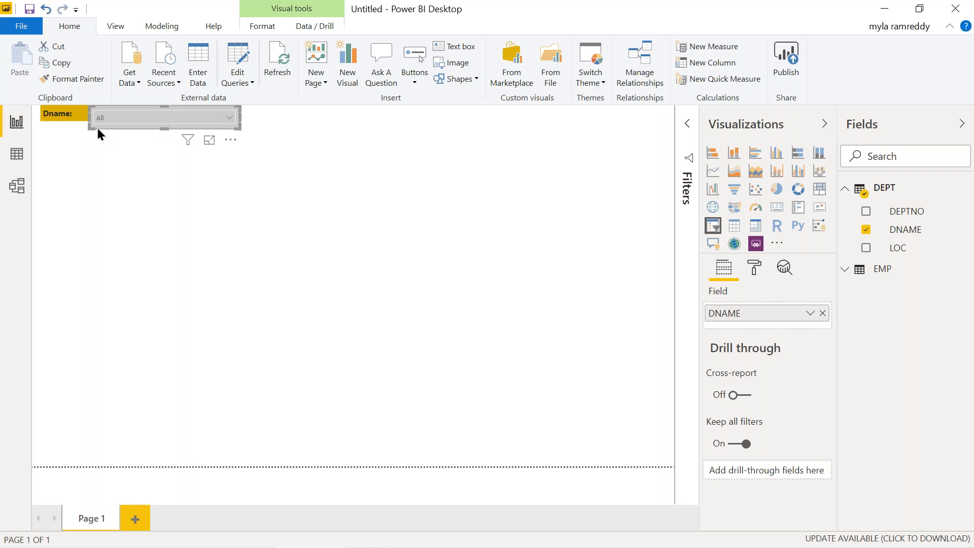
# - Extend the Dname text box's height to match the slicer beside it
pyautogui.click(68, 111)
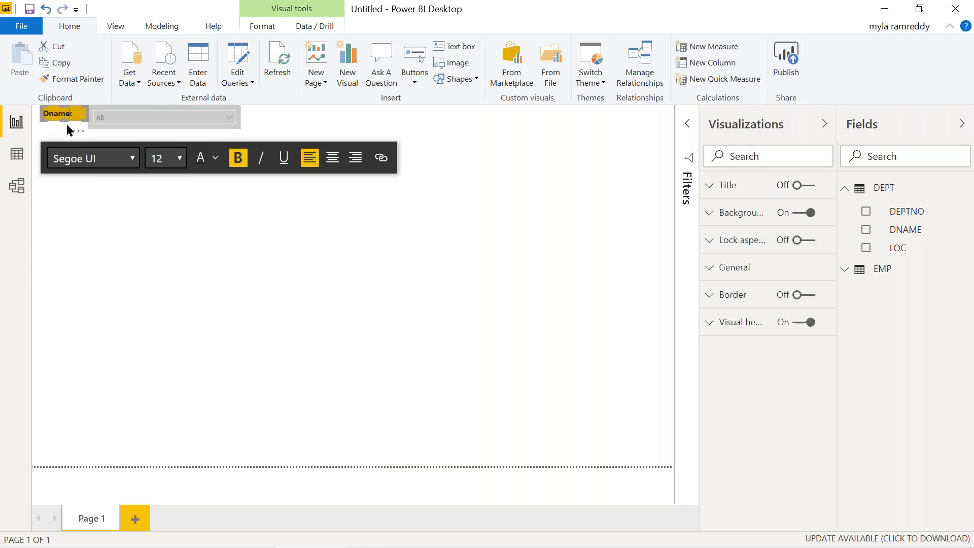
pyautogui.moveTo(64, 117); pyautogui.dragTo(65, 121)
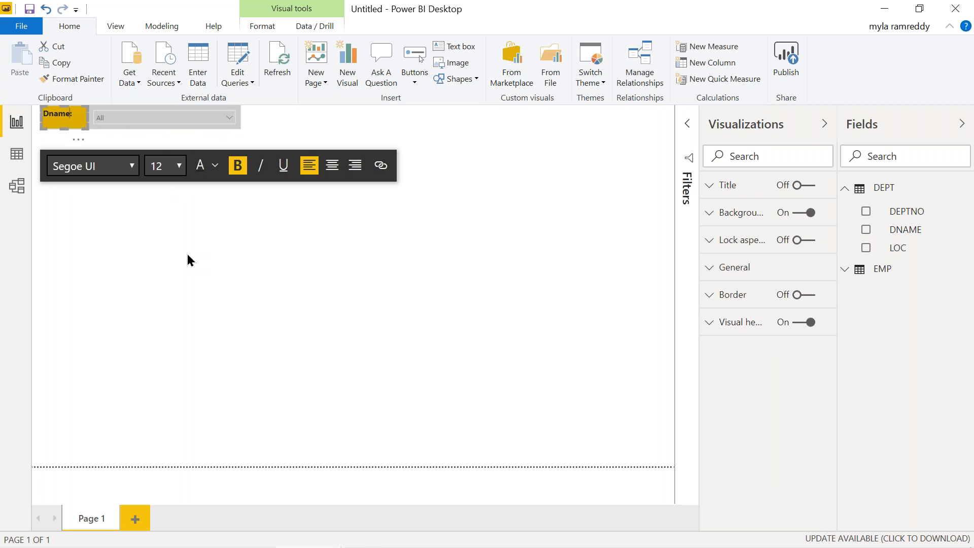
pyautogui.click(194, 290)
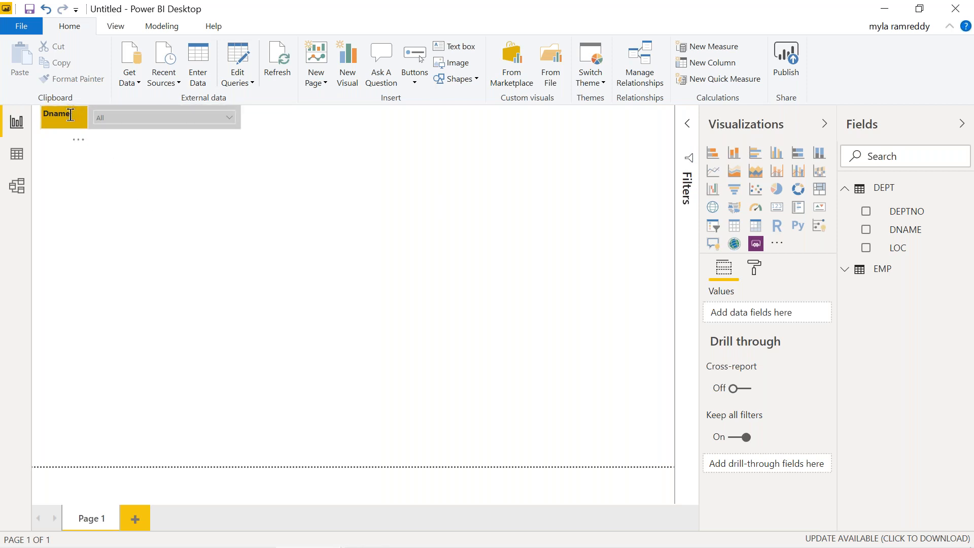
# - Examine the DNAME slicer's dropdown list, switch to the browser notes to check the sample layout and return to Power BI Desktop
pyautogui.click(187, 116)
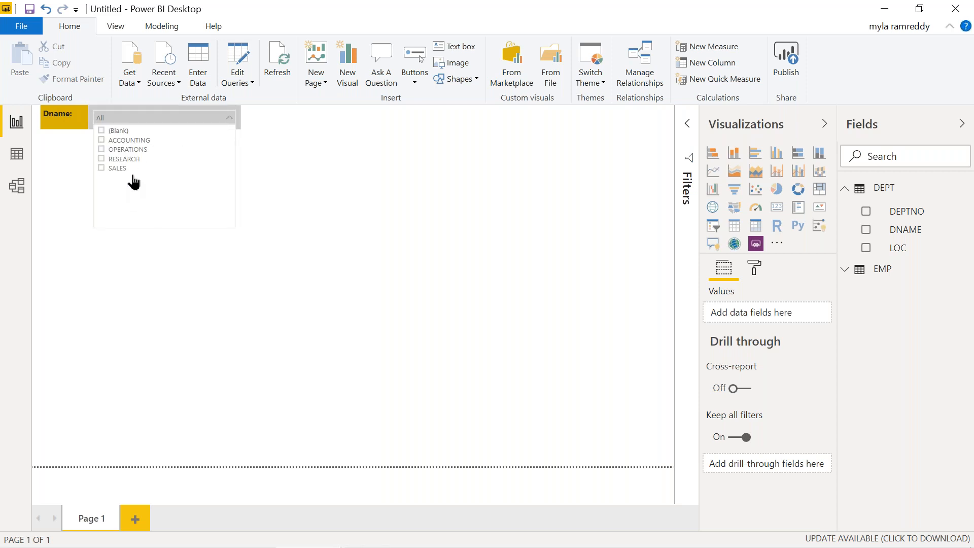
pyautogui.click(141, 277)
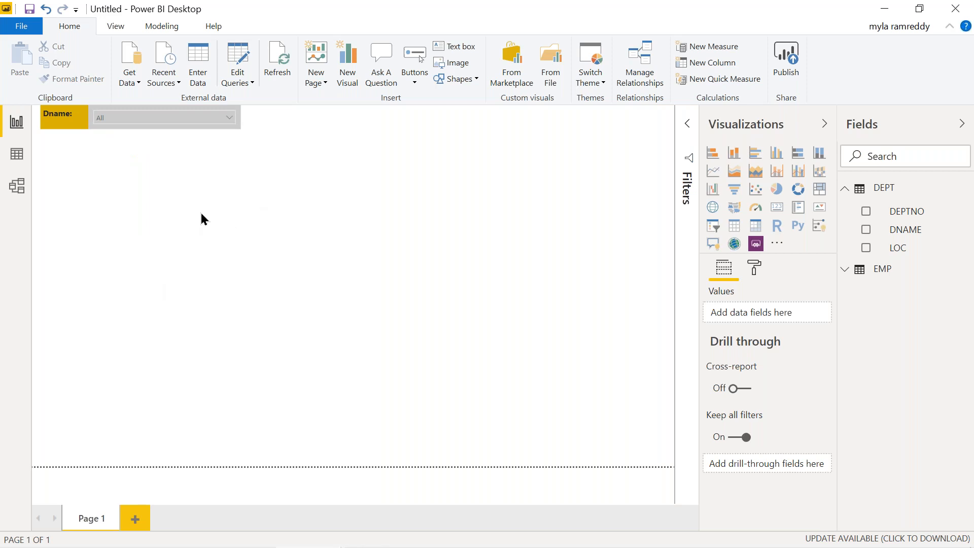
pyautogui.hotkey('alt', 'Tab')
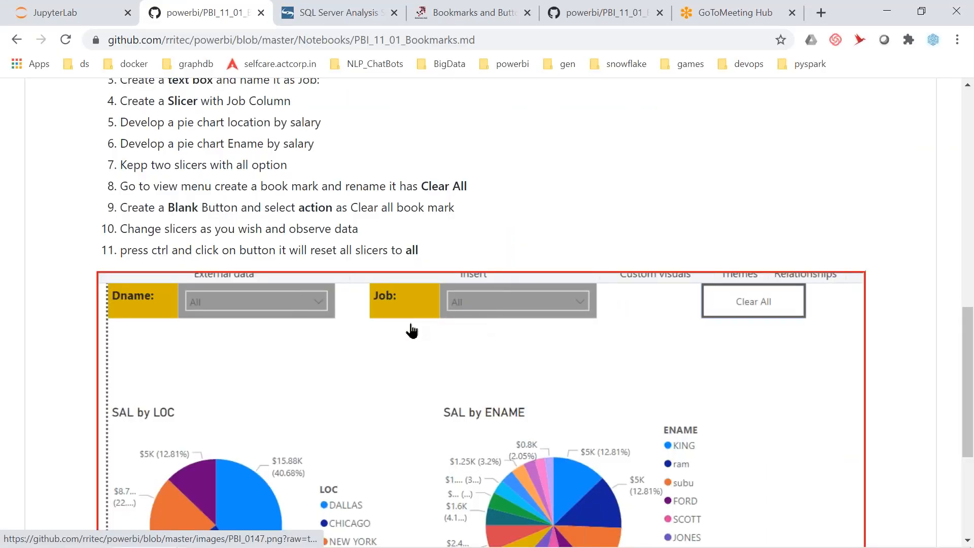
pyautogui.hotkey('alt', 'Tab')
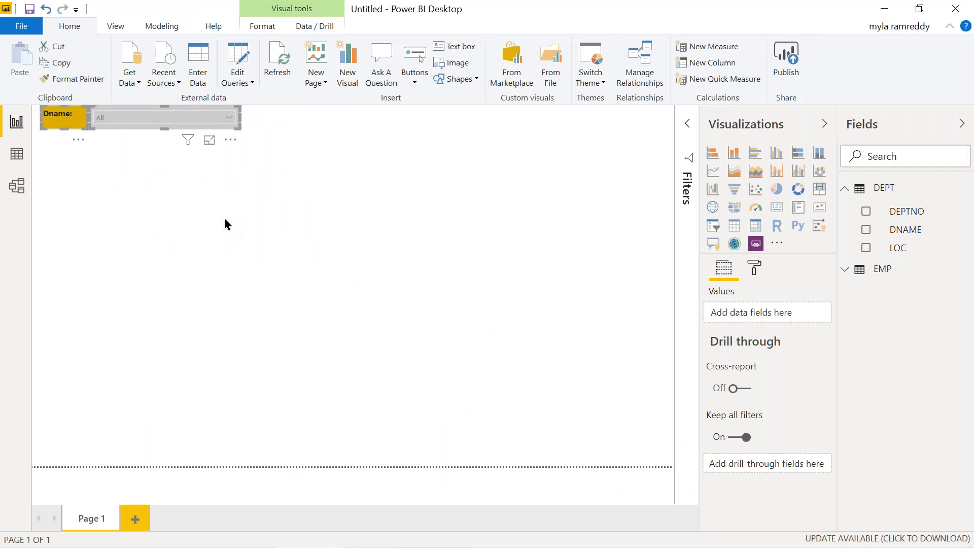
# - Duplicate the Dname text box together with its dropdown slicer on the same page
pyautogui.hotkey('ctrl', 'c')
pyautogui.click(351, 119)
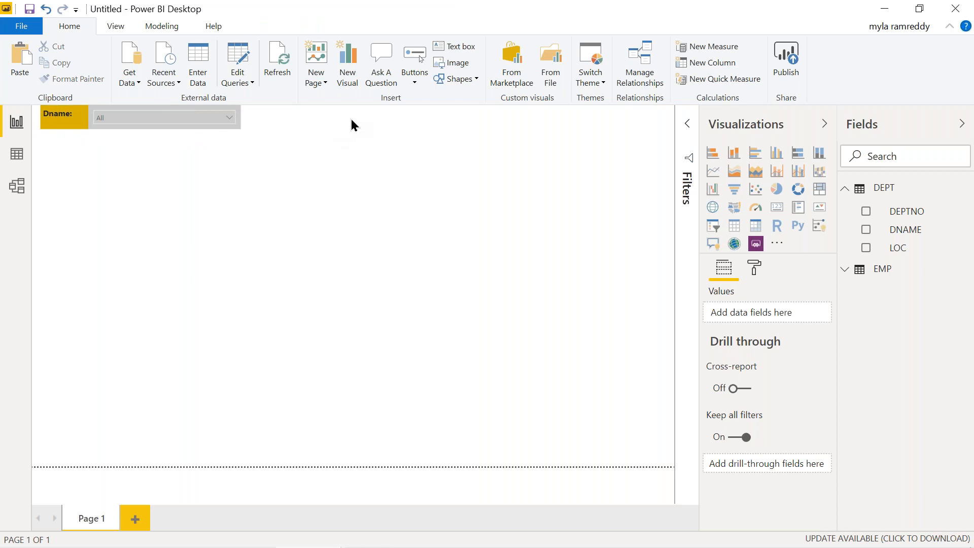
pyautogui.hotkey('ctrl', 'v')
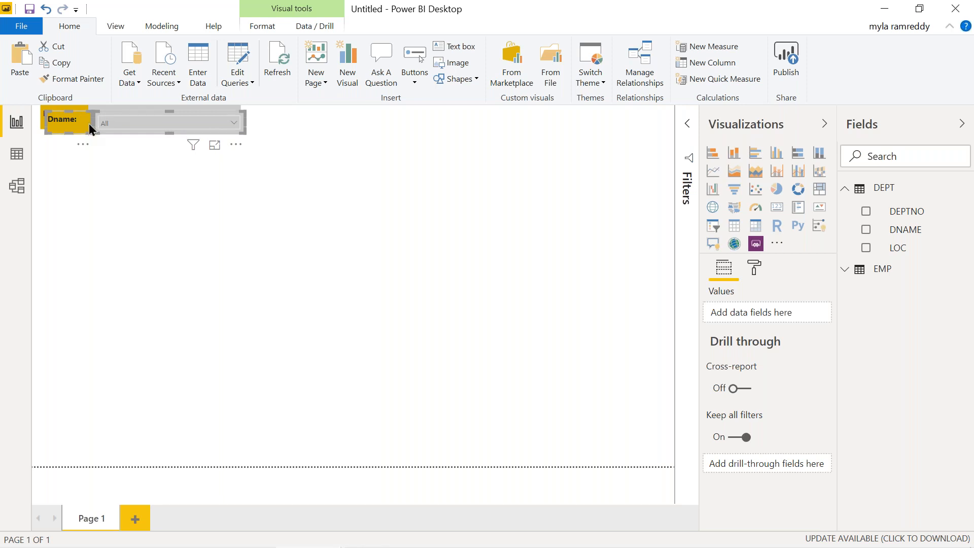
# - Resize the copied Dname text box to a narrow strip at the start of the copied slicer
pyautogui.moveTo(89, 129); pyautogui.dragTo(146, 118)
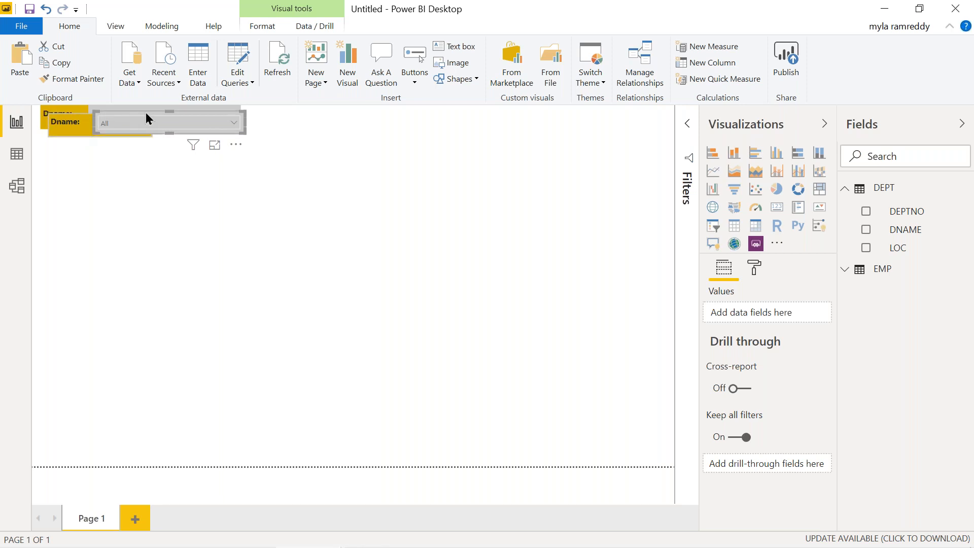
pyautogui.click(82, 126)
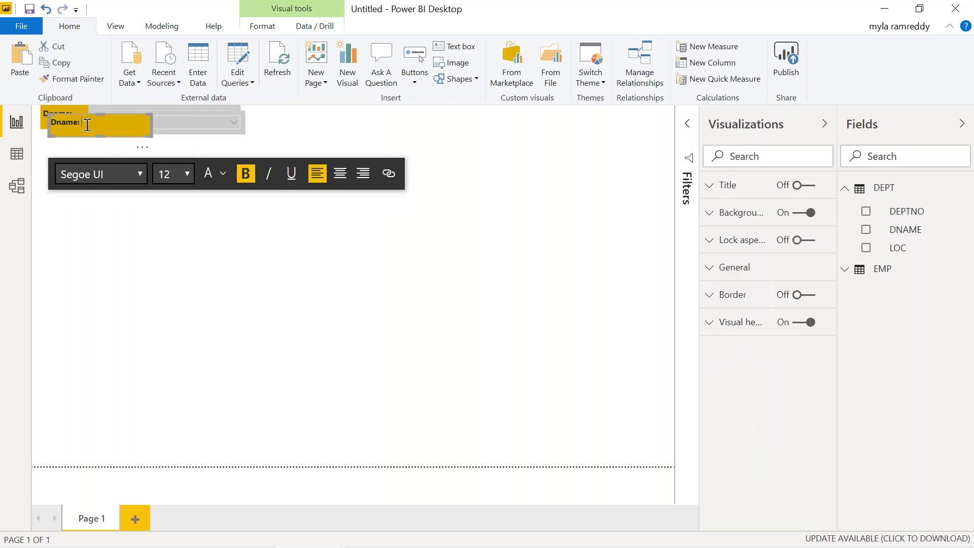
pyautogui.moveTo(149, 124); pyautogui.dragTo(104, 126)
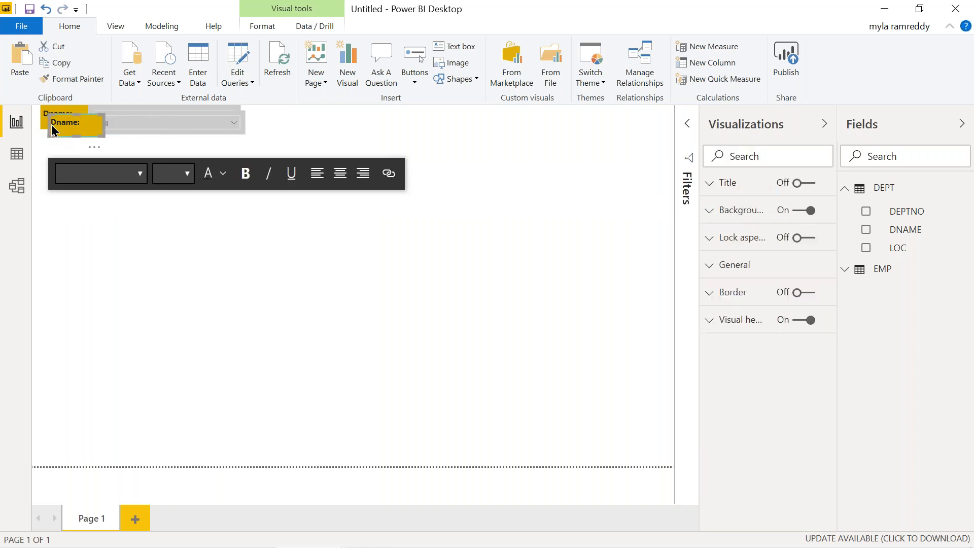
pyautogui.click(141, 119)
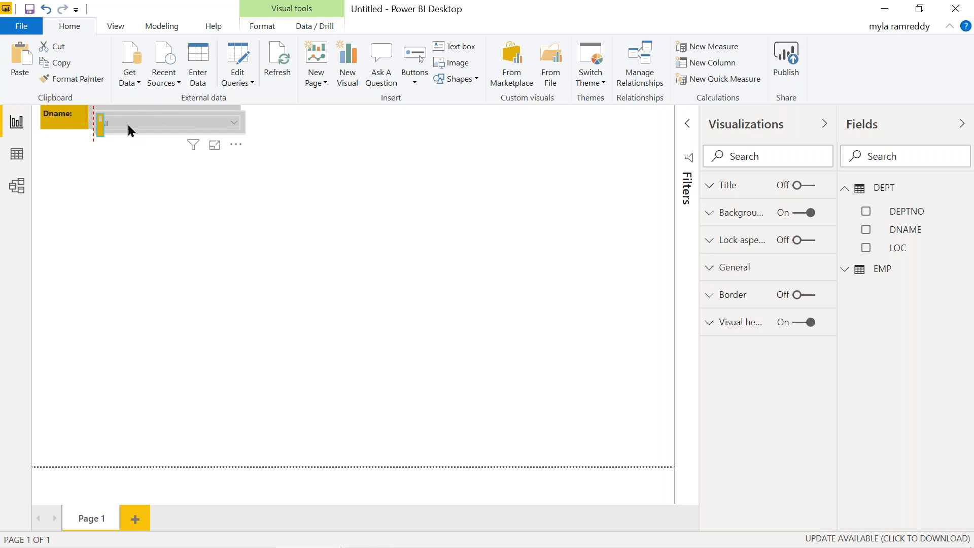
# - Shift the copied slicer well clear of the original by extending its far edge and pulling in its near edge
pyautogui.click(118, 126)
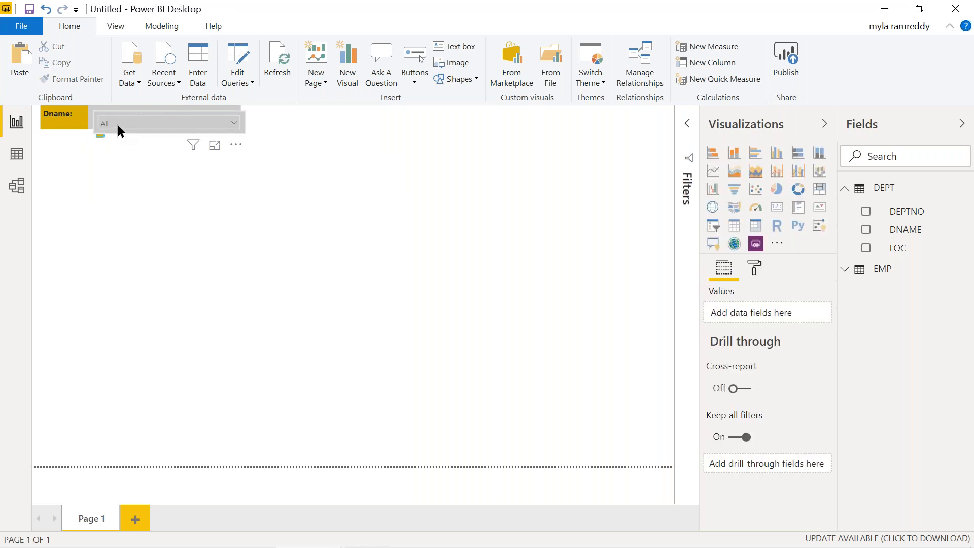
pyautogui.click(244, 126)
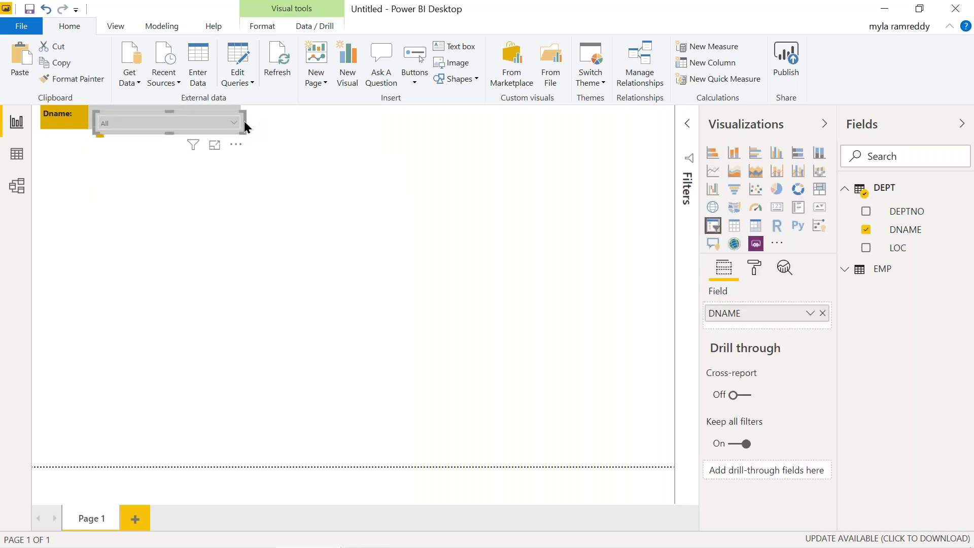
pyautogui.moveTo(243, 127); pyautogui.dragTo(459, 115)
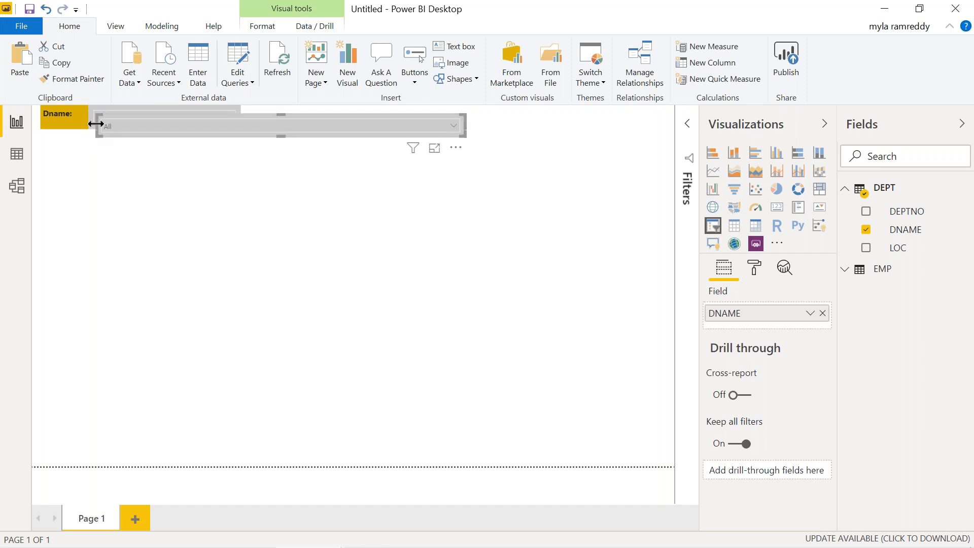
pyautogui.moveTo(96, 124); pyautogui.dragTo(354, 114)
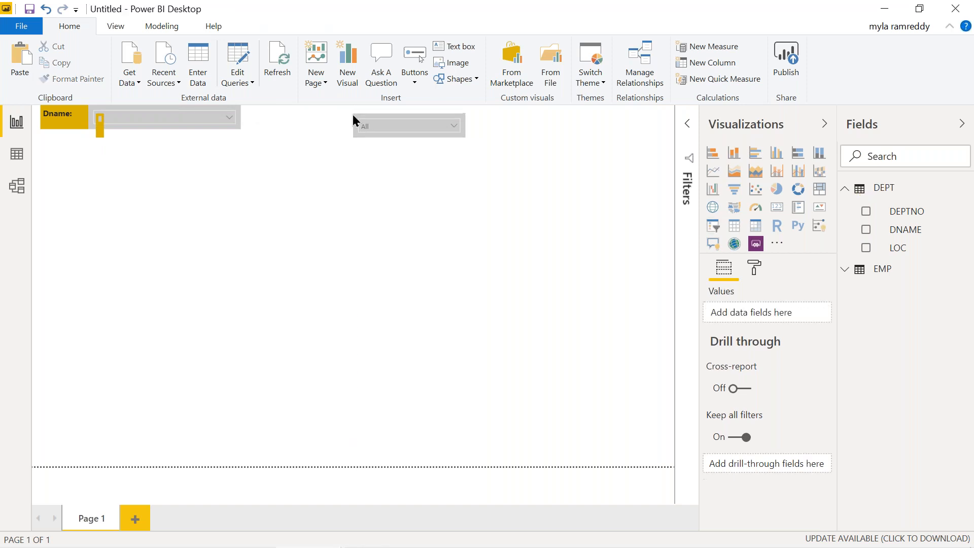
# - Resize the copied Dname text box and move it into the gap between the original and copied slicers
pyautogui.click(103, 130)
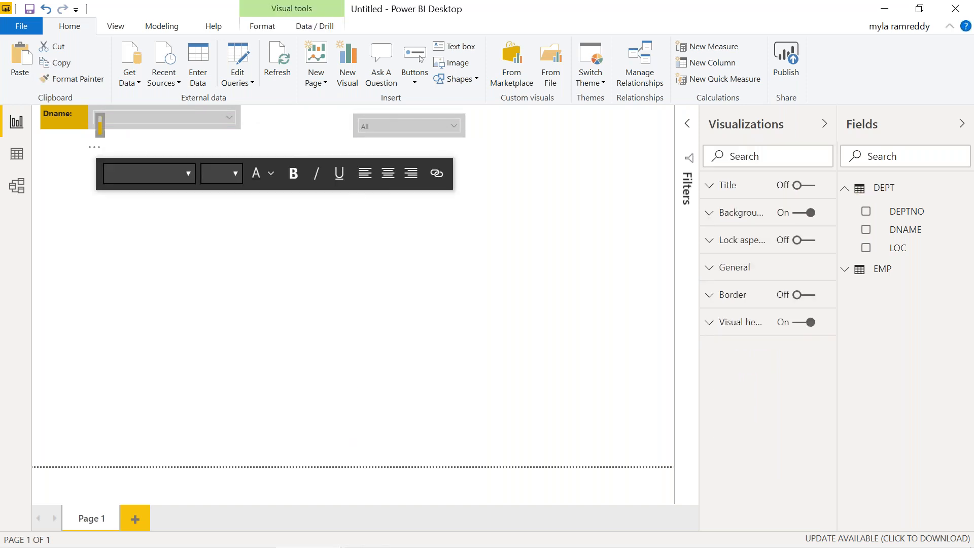
pyautogui.moveTo(104, 125); pyautogui.dragTo(168, 122)
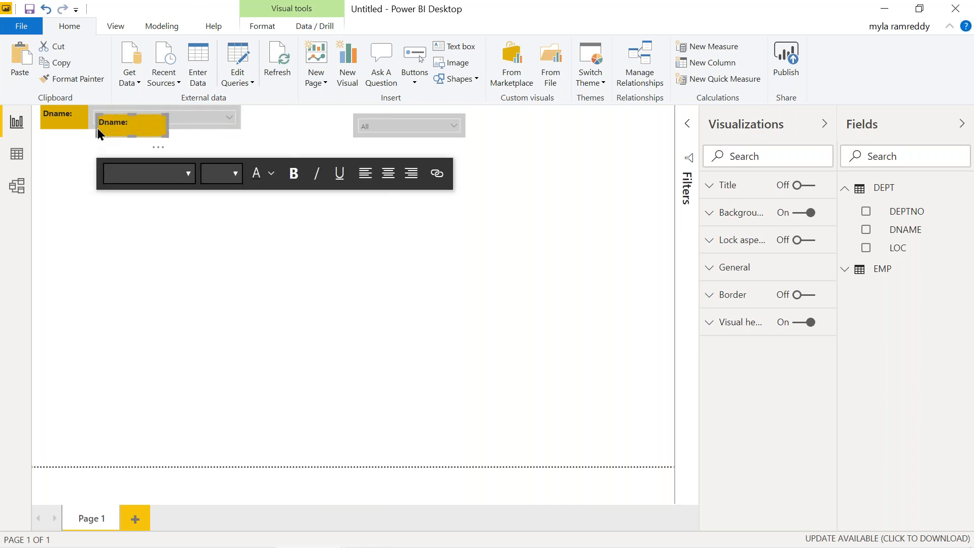
pyautogui.moveTo(99, 133); pyautogui.dragTo(164, 133)
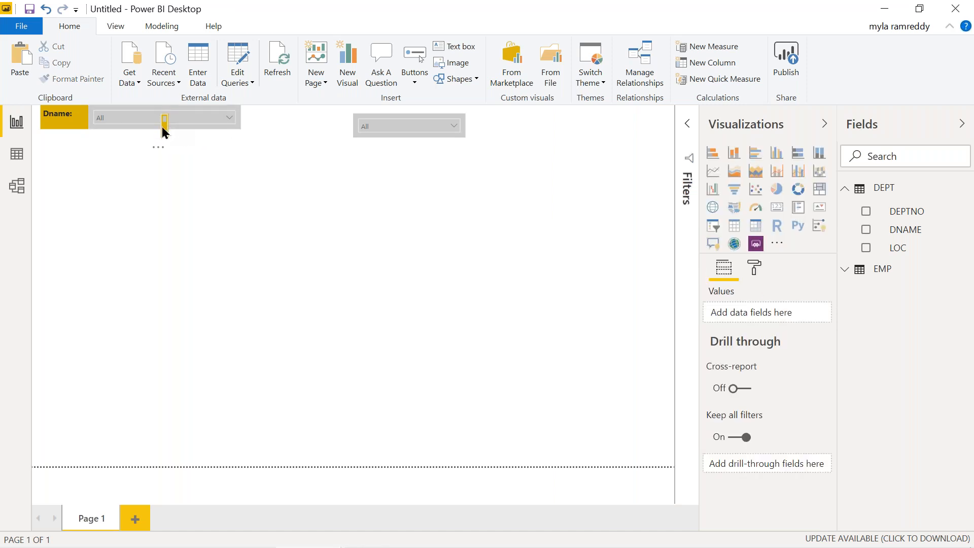
pyautogui.moveTo(162, 126); pyautogui.dragTo(270, 118)
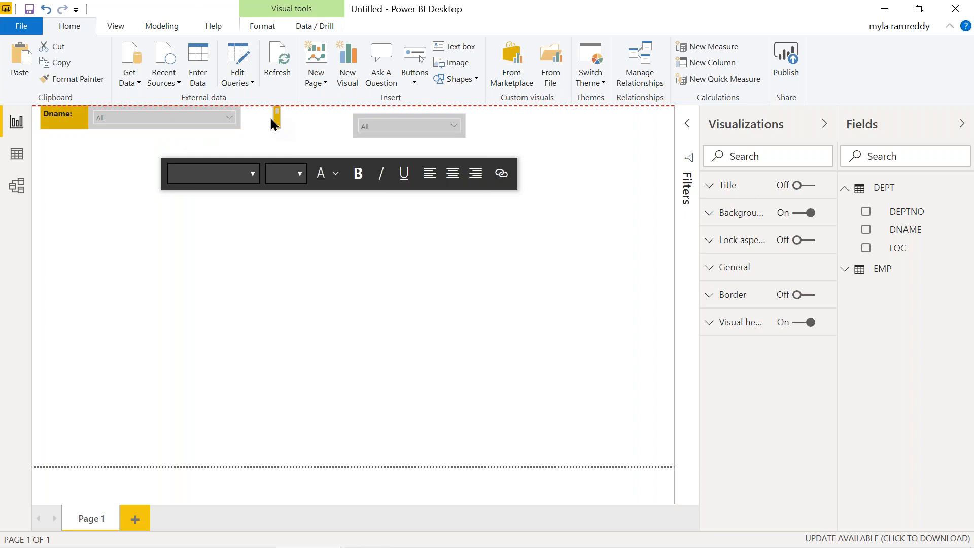
pyautogui.click(270, 118)
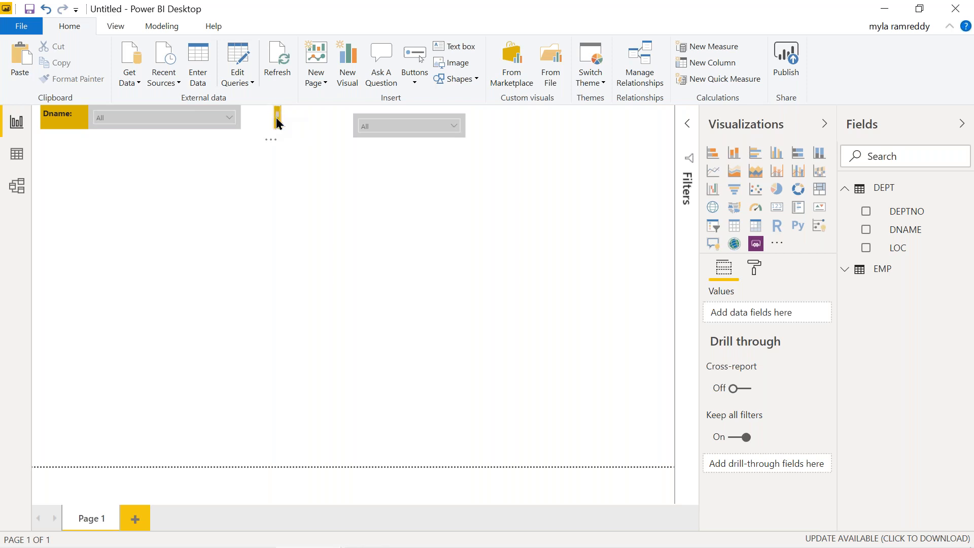
# - Widen the copied Dname text box to about 96 so its label fits, and move the copied slicer flush against it
pyautogui.click(278, 124)
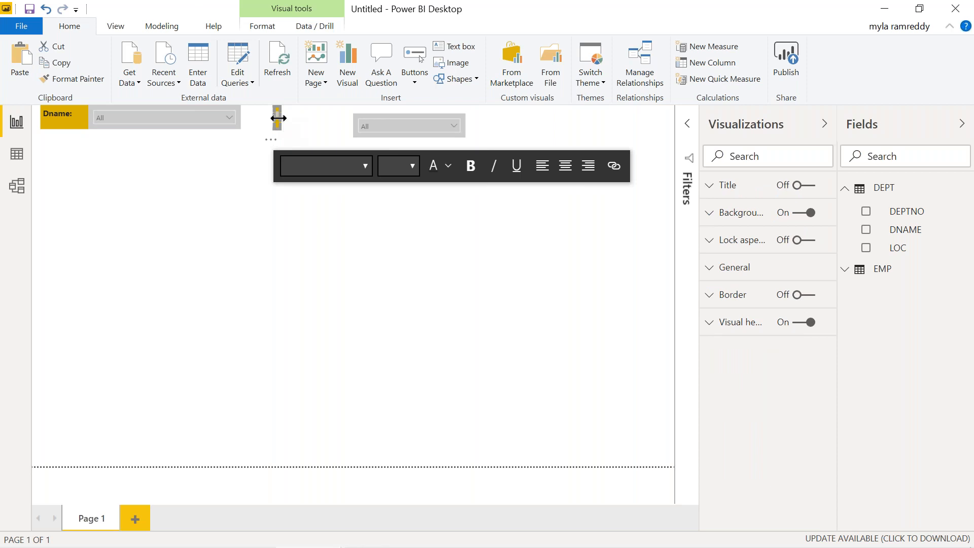
pyautogui.moveTo(282, 117); pyautogui.dragTo(326, 115)
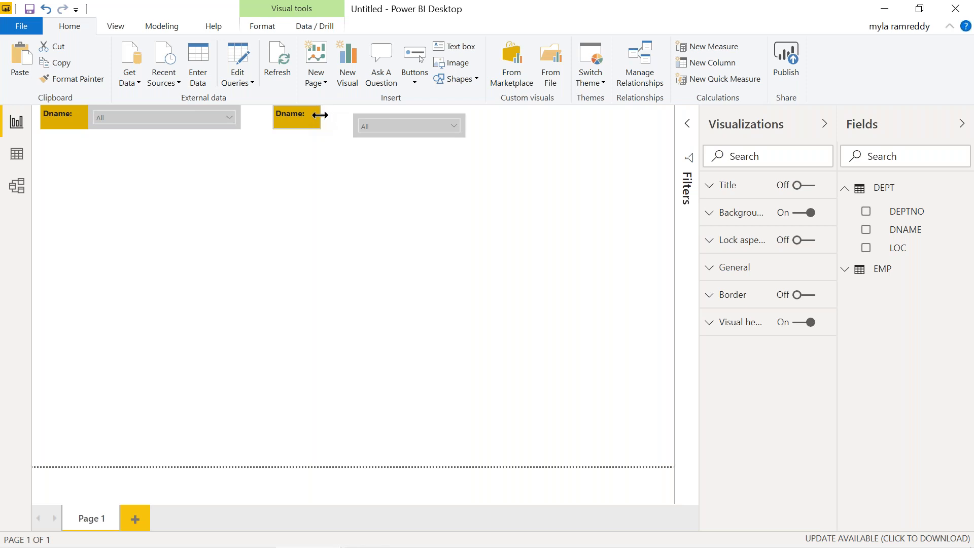
pyautogui.click(370, 122)
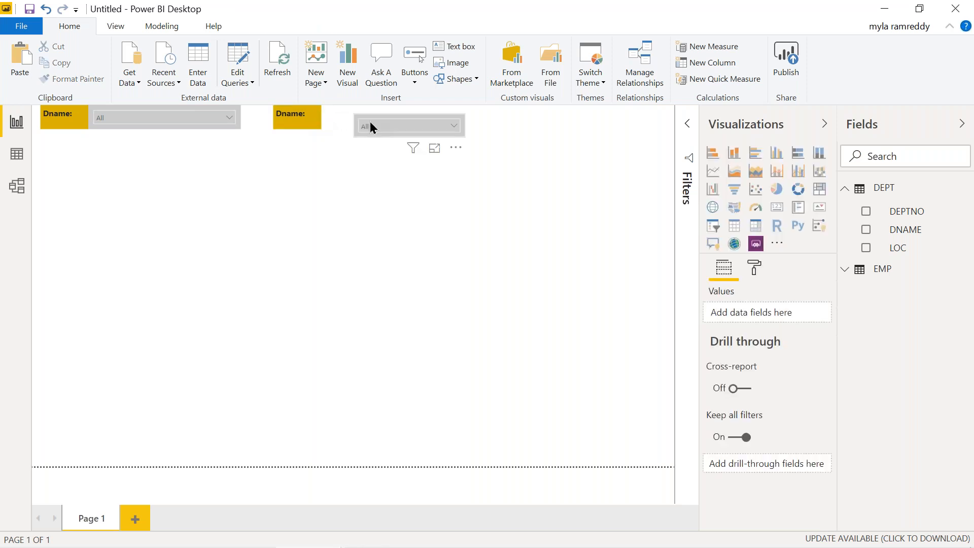
pyautogui.click(463, 122)
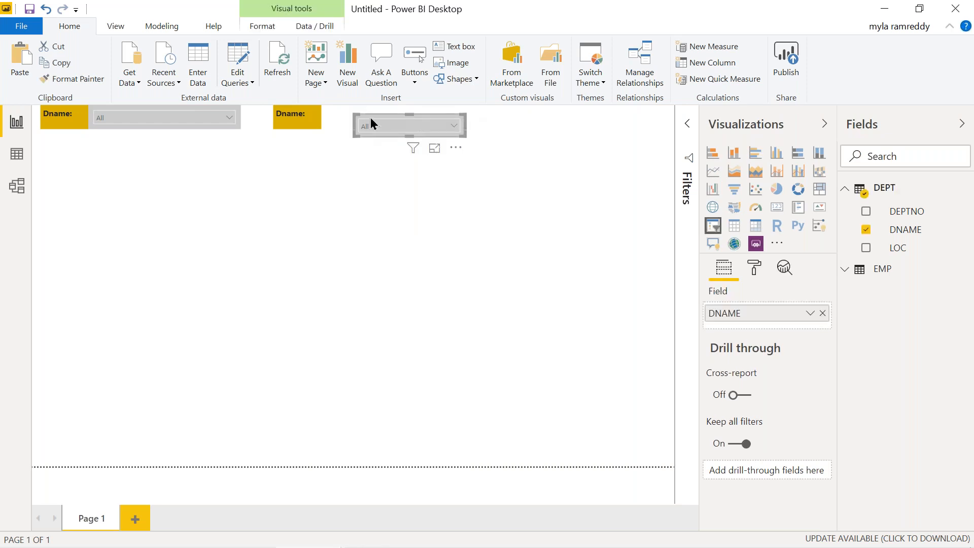
pyautogui.moveTo(371, 122); pyautogui.dragTo(338, 118)
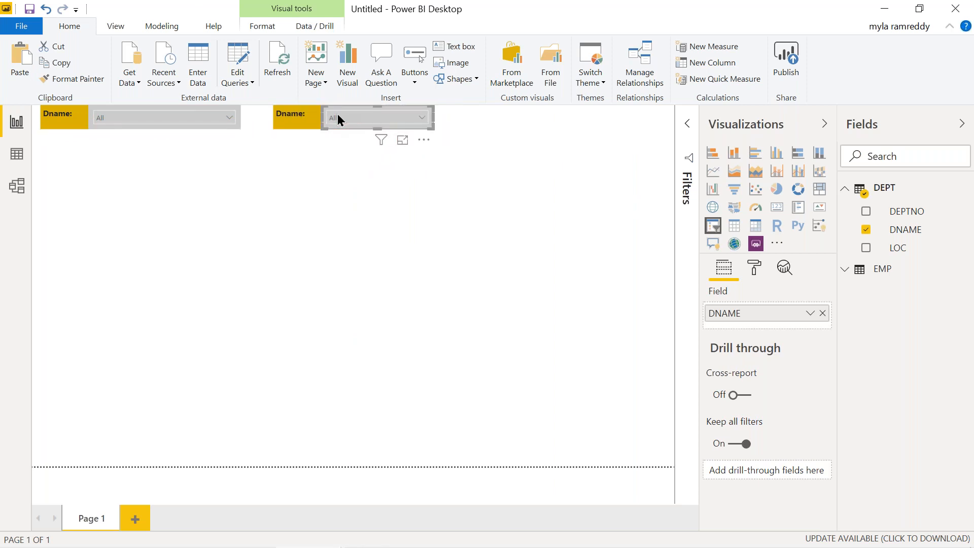
pyautogui.click(354, 184)
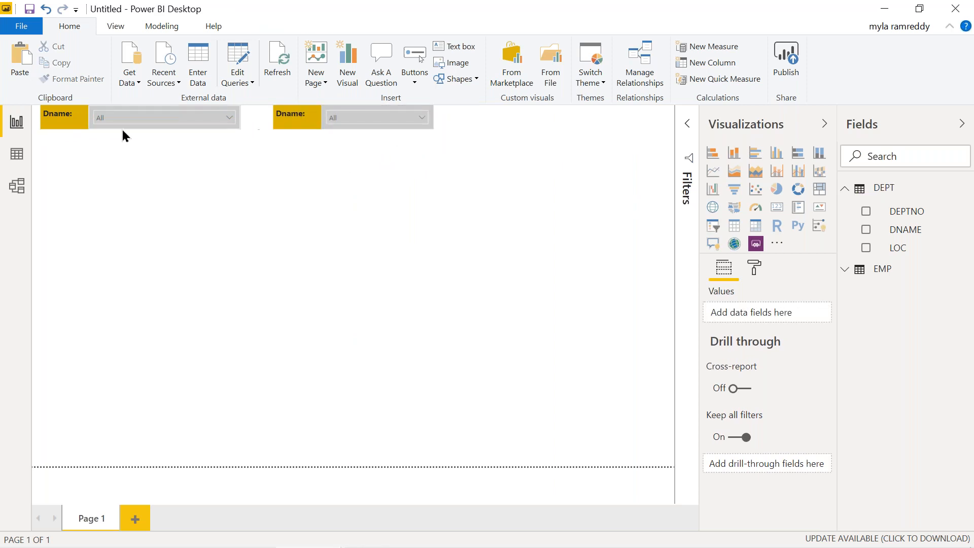
# - Compare the width and height of the original and copied Dname text boxes
pyautogui.click(81, 117)
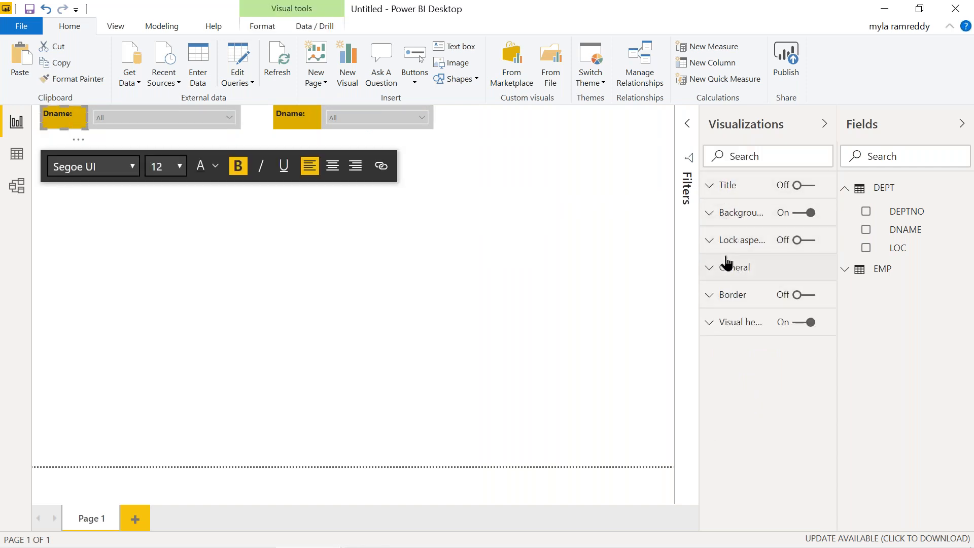
pyautogui.click(712, 269)
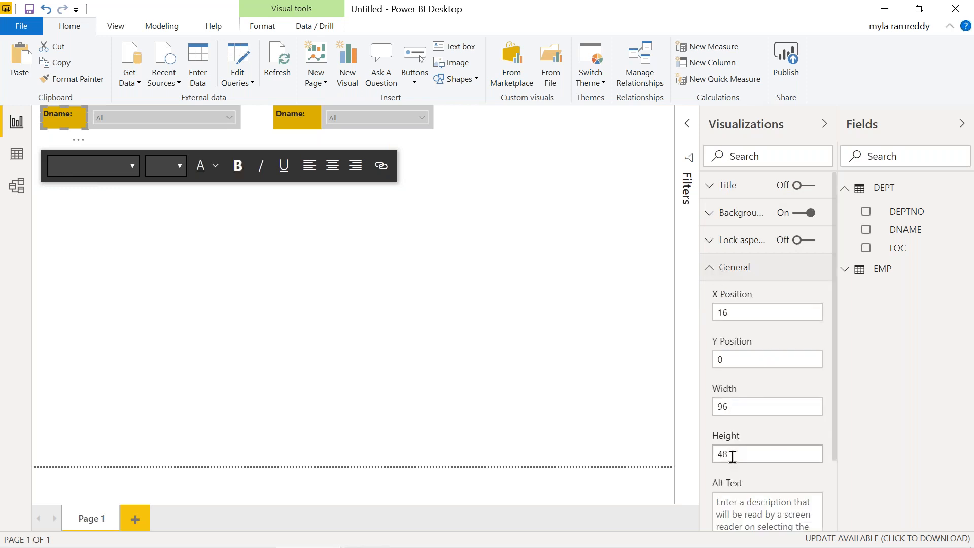
pyautogui.click(296, 118)
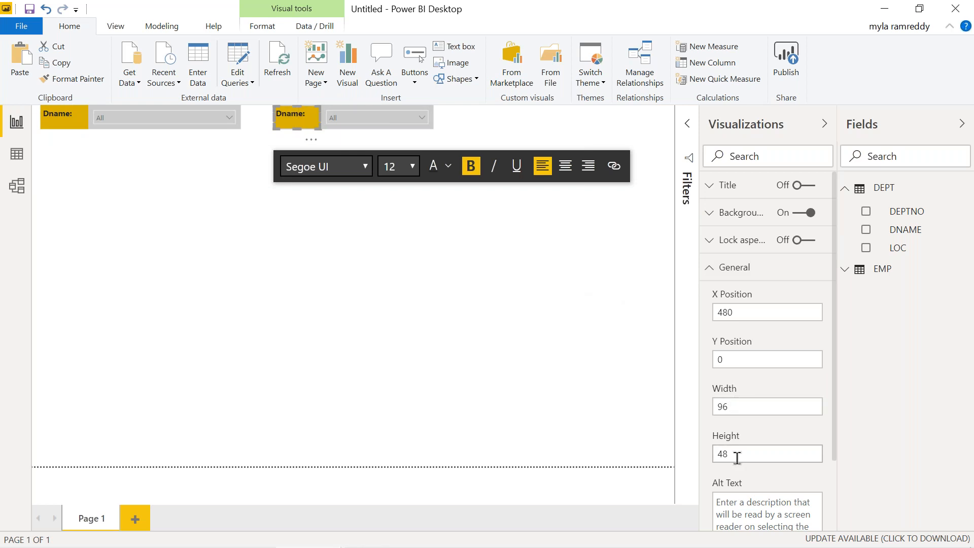
# - Check the original slicer's size and set the copied slicer's width to 304 to match it
pyautogui.click(167, 116)
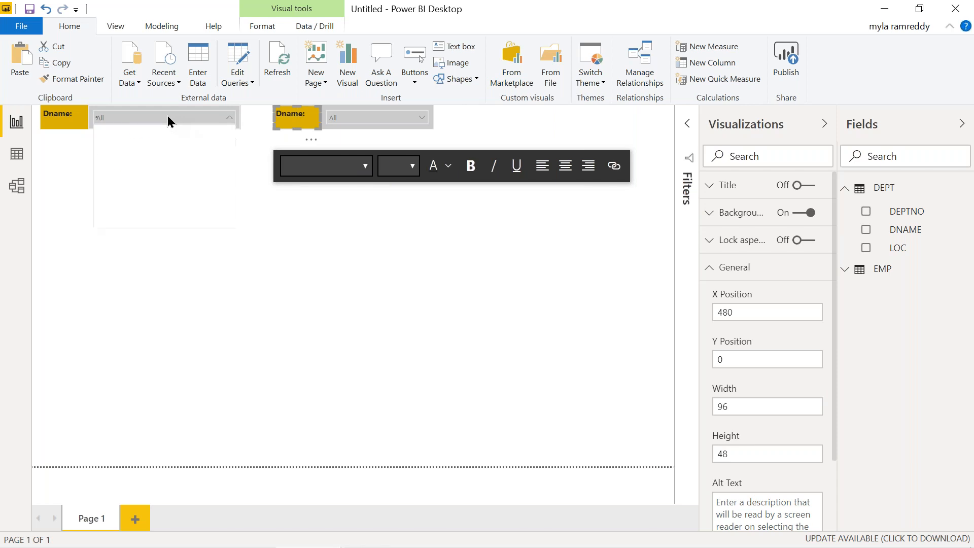
pyautogui.click(240, 116)
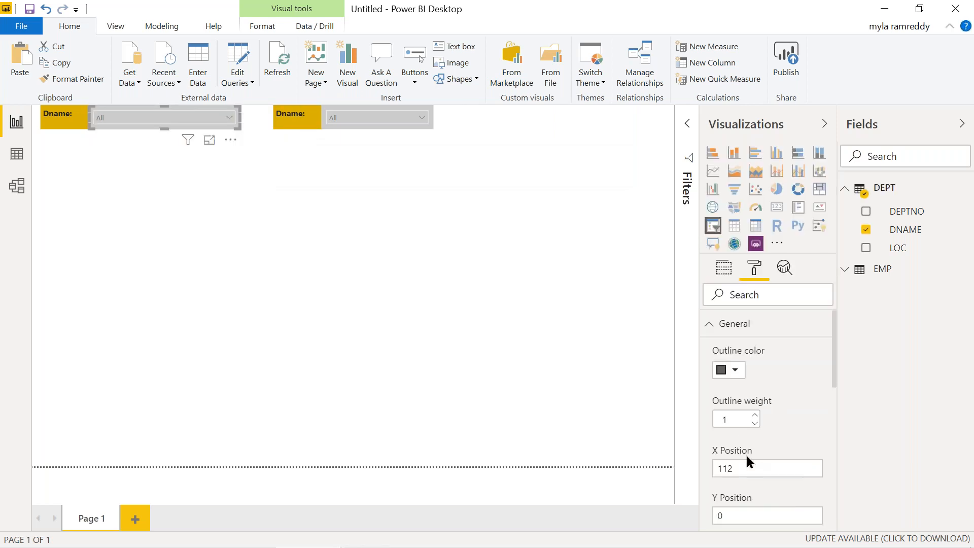
pyautogui.scroll(-5, 771, 429)
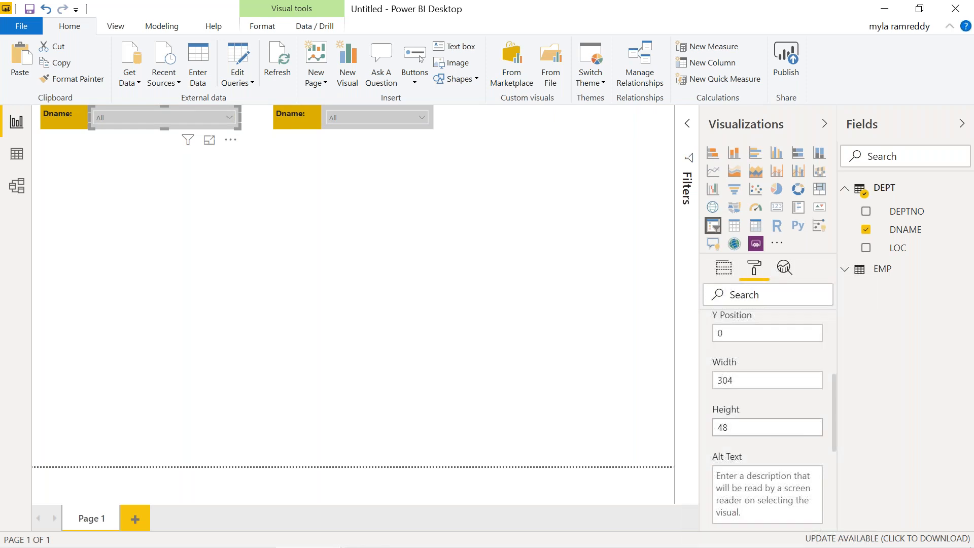
pyautogui.click(431, 118)
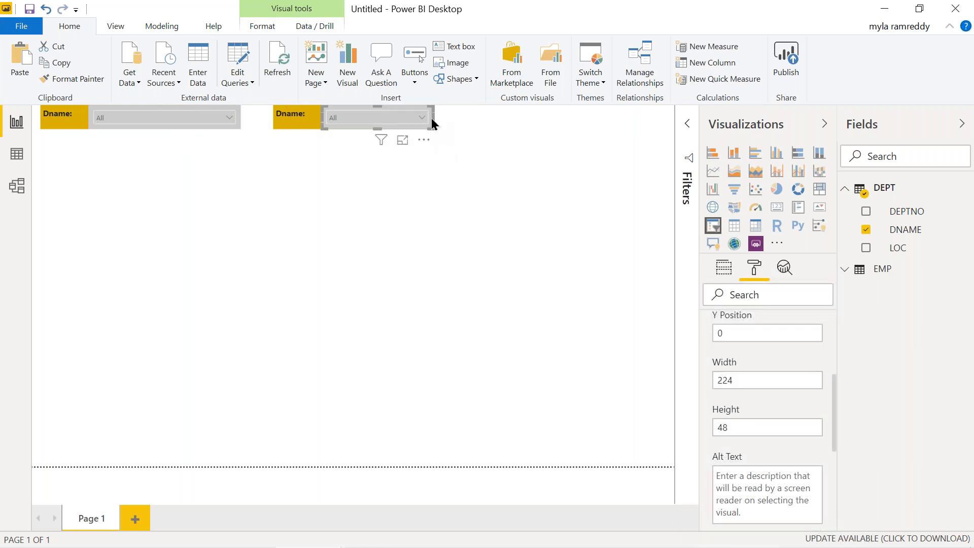
pyautogui.click(736, 380)
pyautogui.write('304')
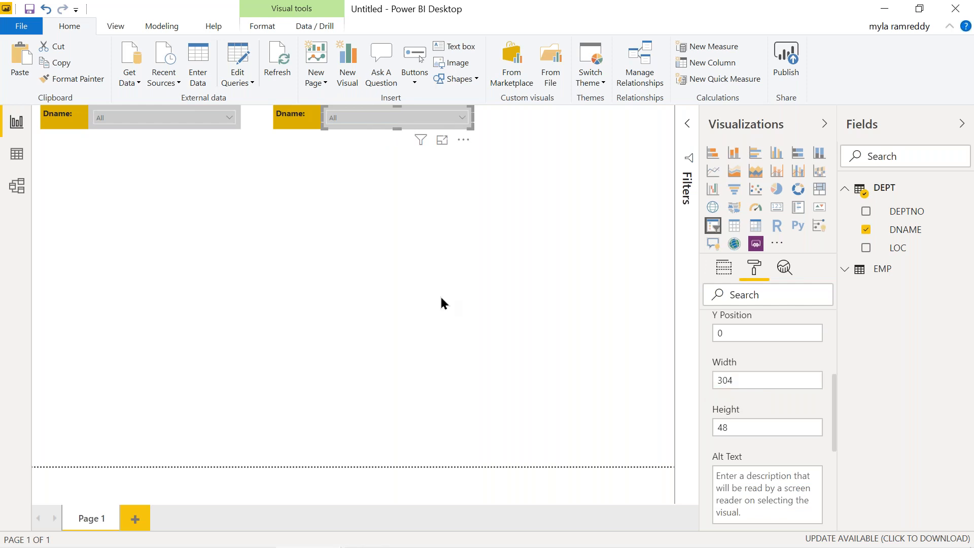
pyautogui.click(441, 298)
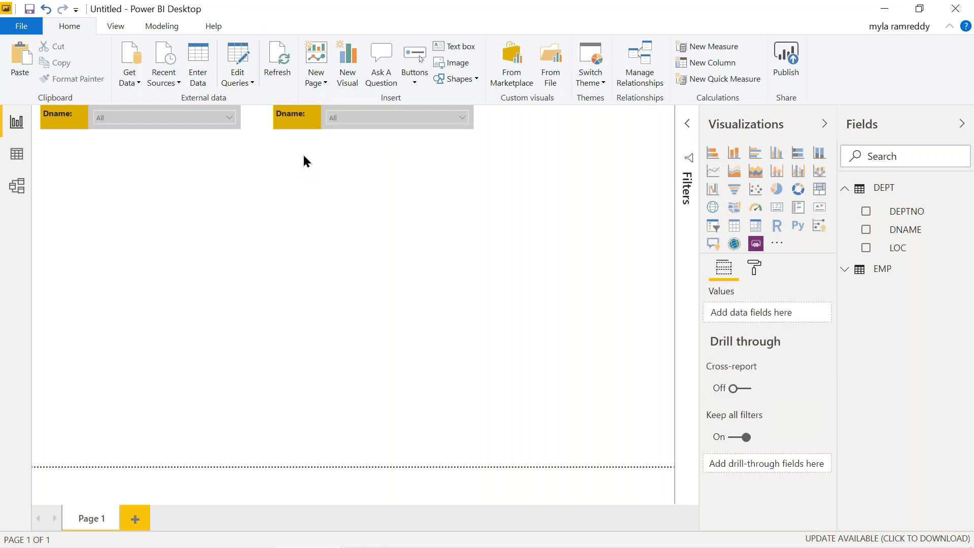
# - Change the copied text box's label to "Job:"
pyautogui.click(293, 114)
pyautogui.press('BackSpace')
pyautogui.press('BackSpace')
pyautogui.press('BackSpace')
pyautogui.press('BackSpace')
pyautogui.press('BackSpace')
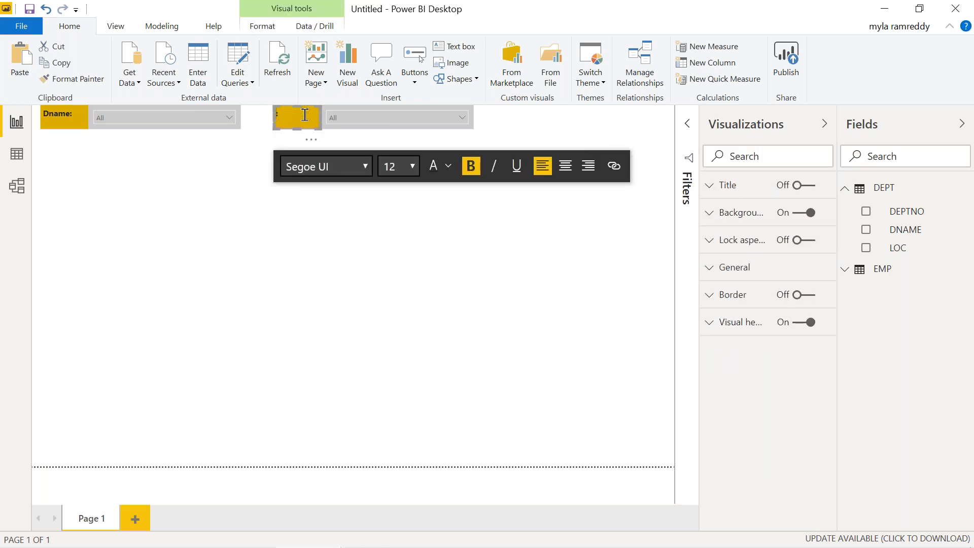
pyautogui.write('Job')
pyautogui.click(225, 197)
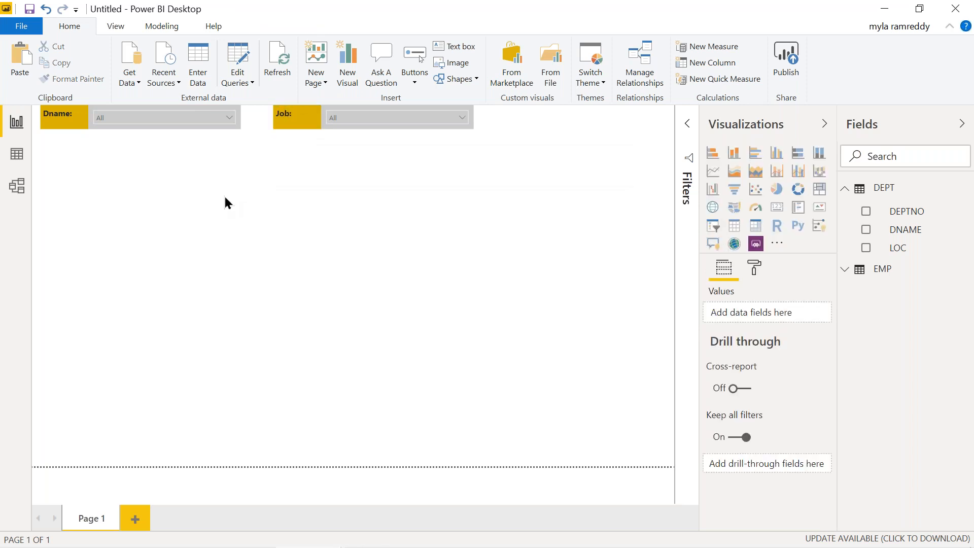
# - Replace DNAME with the JOB field from the EMP table in the slicer beside the Job label
pyautogui.click(364, 120)
pyautogui.click(349, 109)
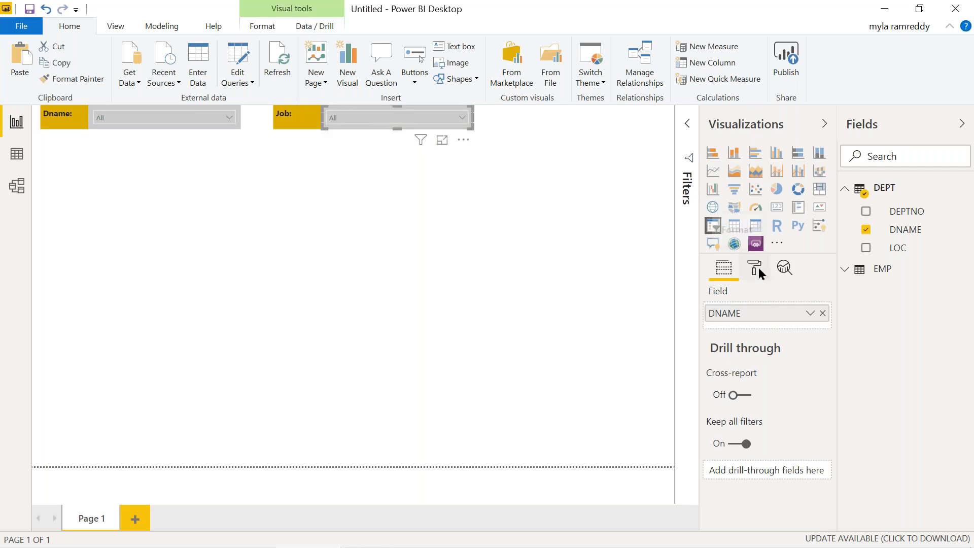
pyautogui.click(822, 314)
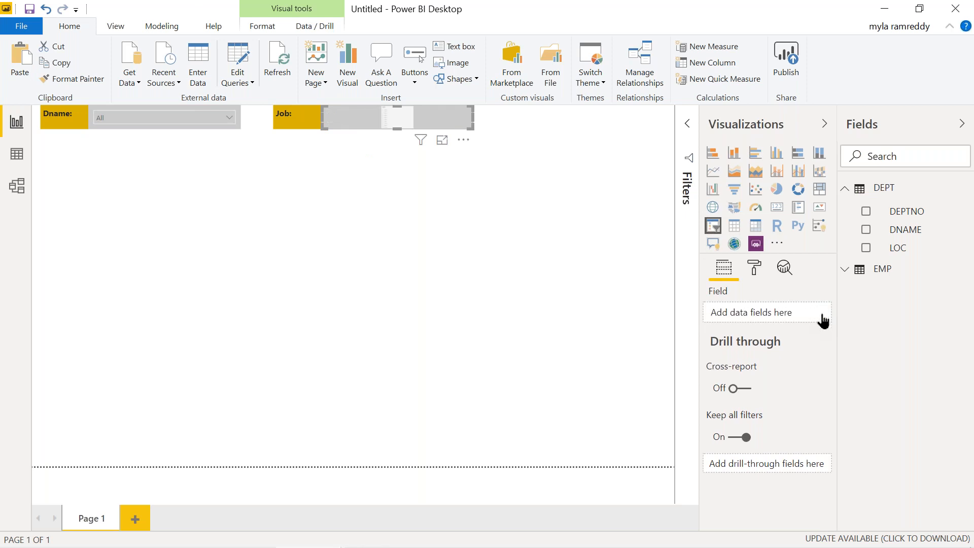
pyautogui.click(845, 270)
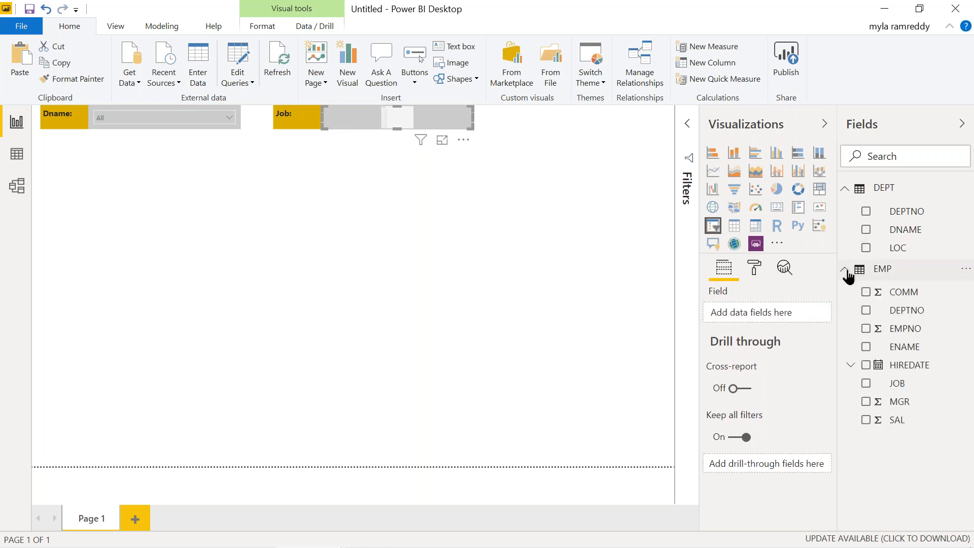
pyautogui.click(866, 384)
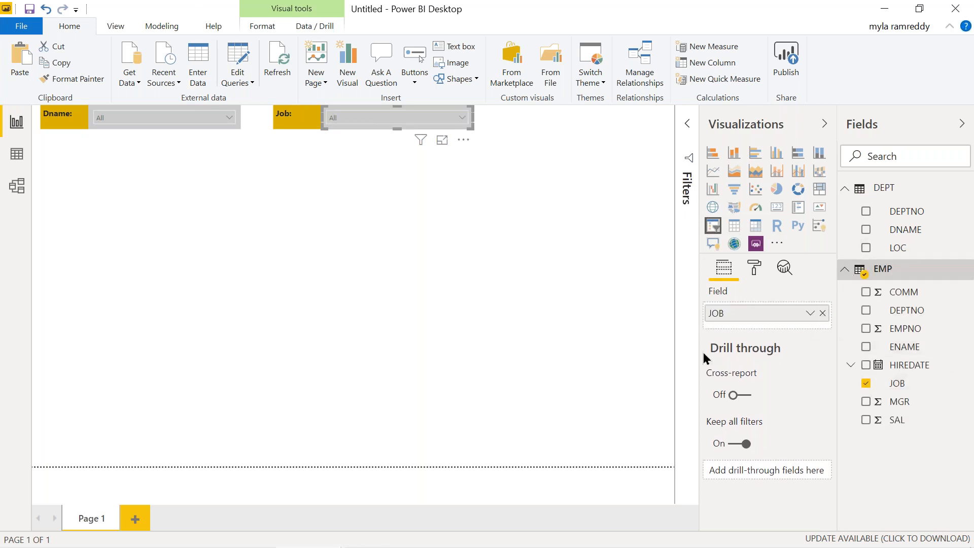
# - Review the values offered by the Job and Dname dropdown slicers
pyautogui.click(463, 120)
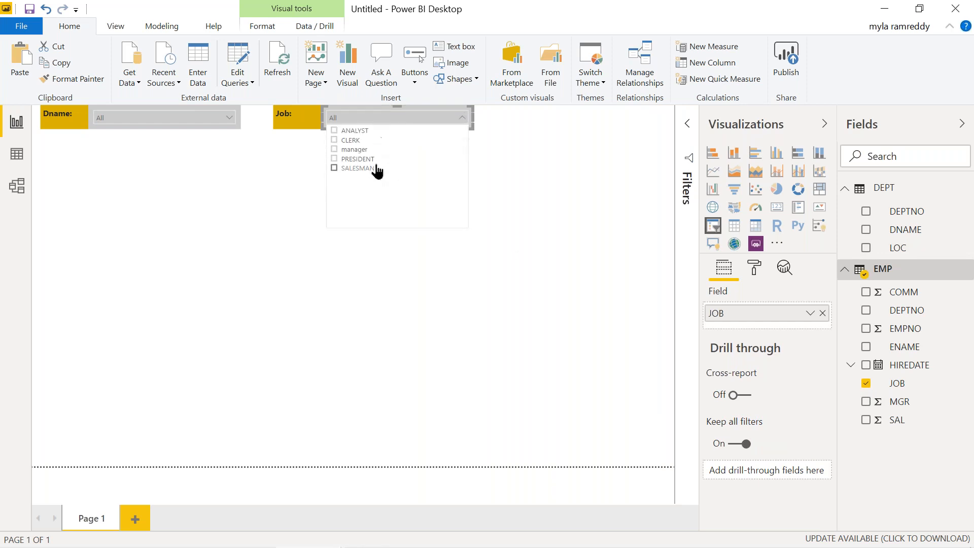
pyautogui.click(229, 120)
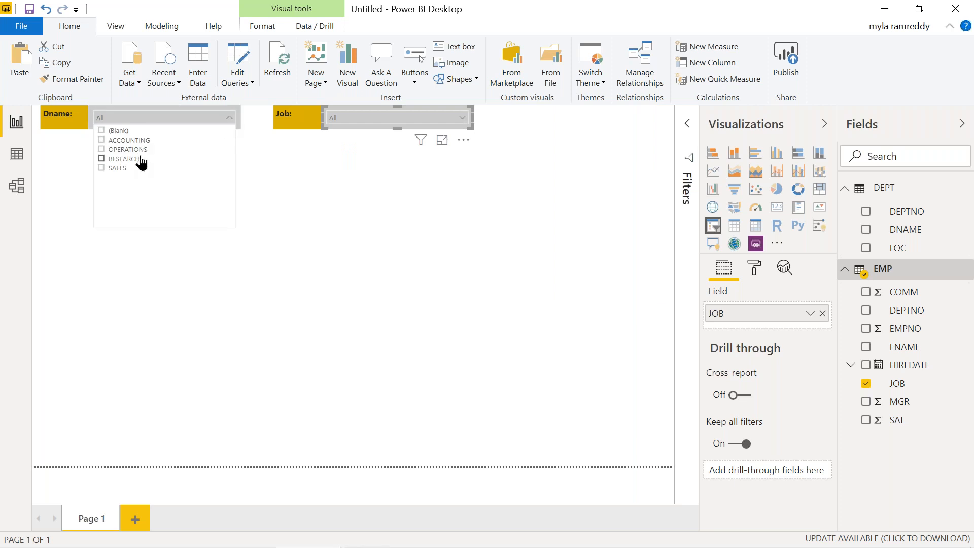
pyautogui.click(195, 291)
# - Enable the Search option in both the Dname and Job slicers
pyautogui.moveTo(233, 106)
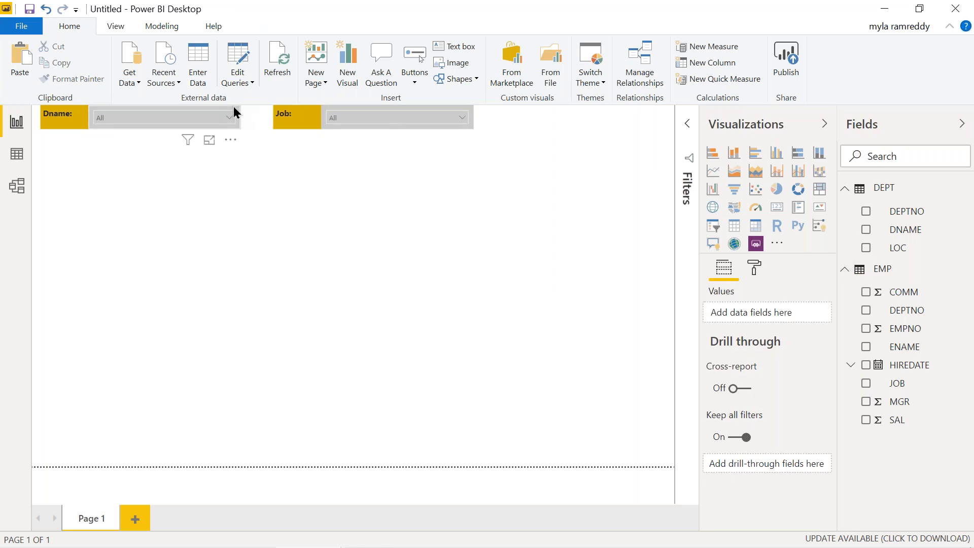
pyautogui.click(230, 141)
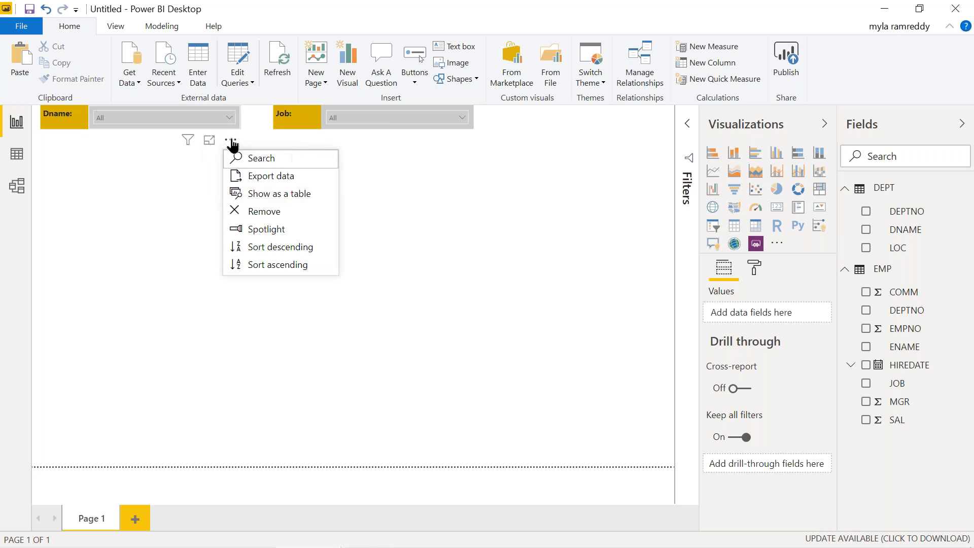
pyautogui.click(261, 157)
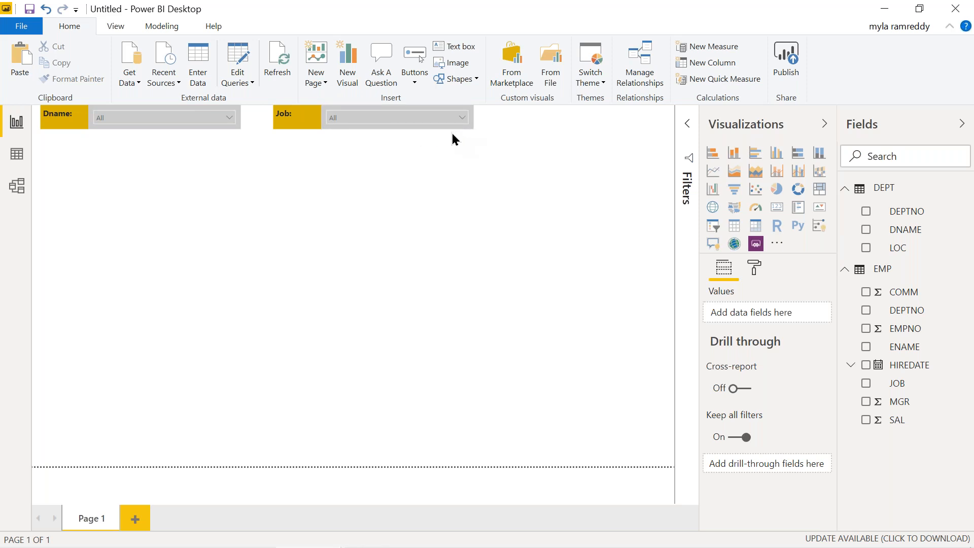
pyautogui.moveTo(441, 131)
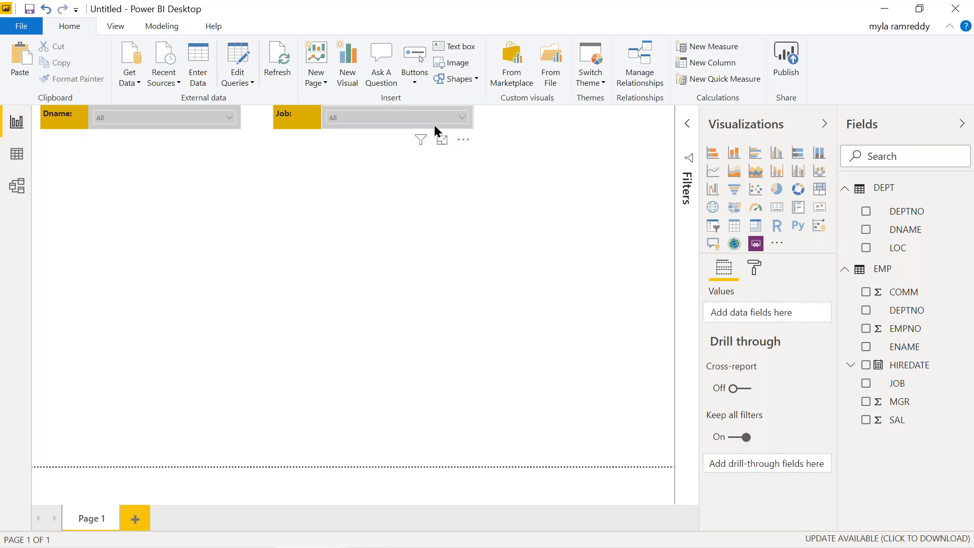
pyautogui.click(464, 142)
pyautogui.click(485, 155)
# - Test the Job slicer's search with "ma", clear the search text and close the list
pyautogui.click(462, 117)
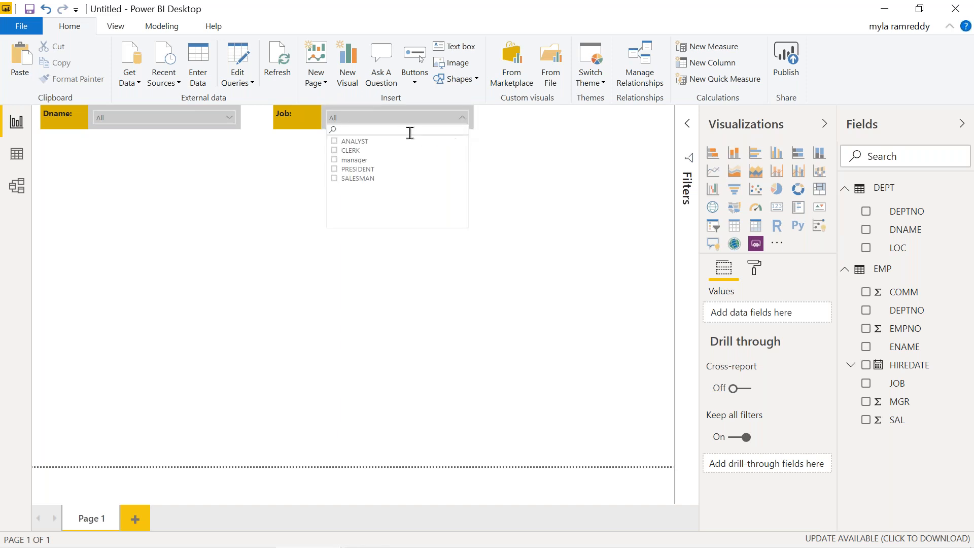
pyautogui.click(349, 131)
pyautogui.write('ma')
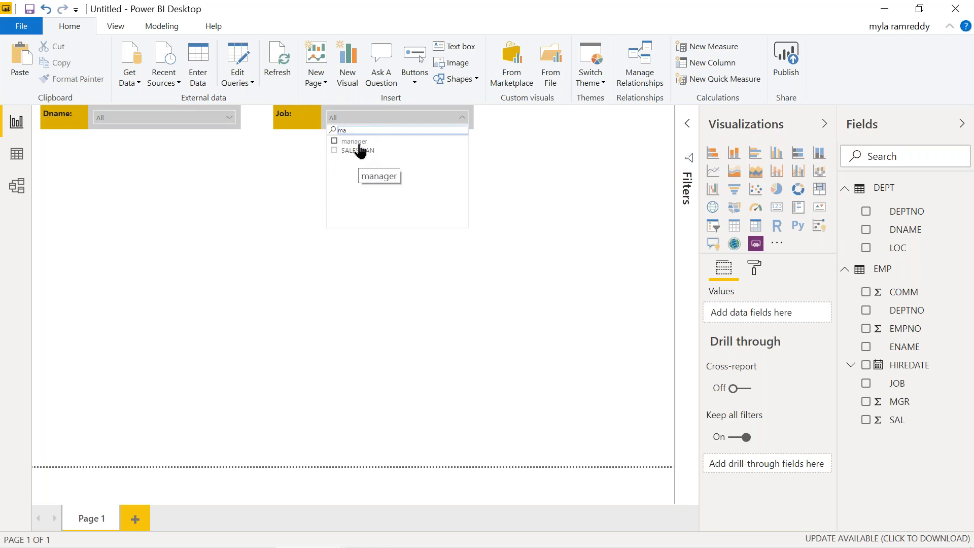
pyautogui.press('BackSpace')
pyautogui.press('BackSpace')
pyautogui.click(273, 224)
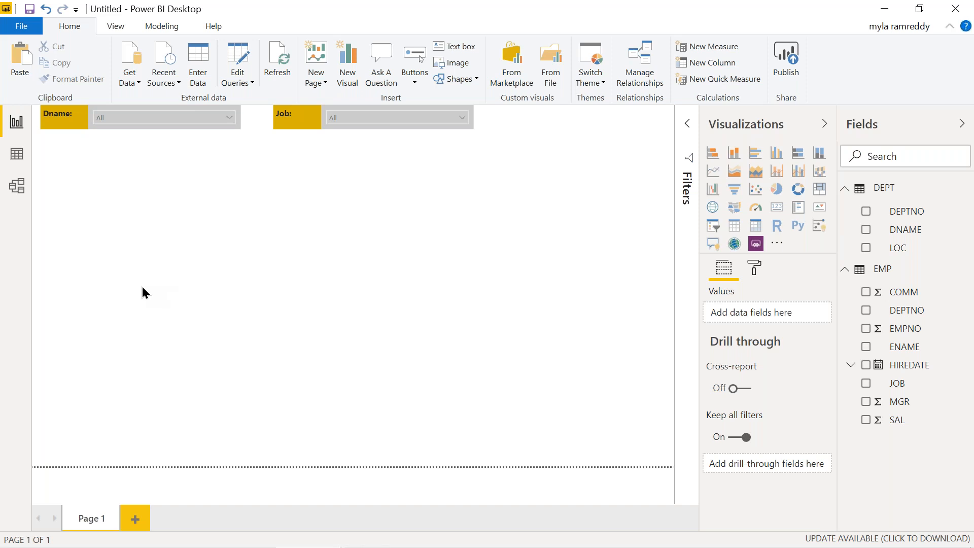
# - Add a pie chart below the Dname slicer, with LOC as the legend and SAL as the values
pyautogui.click(777, 190)
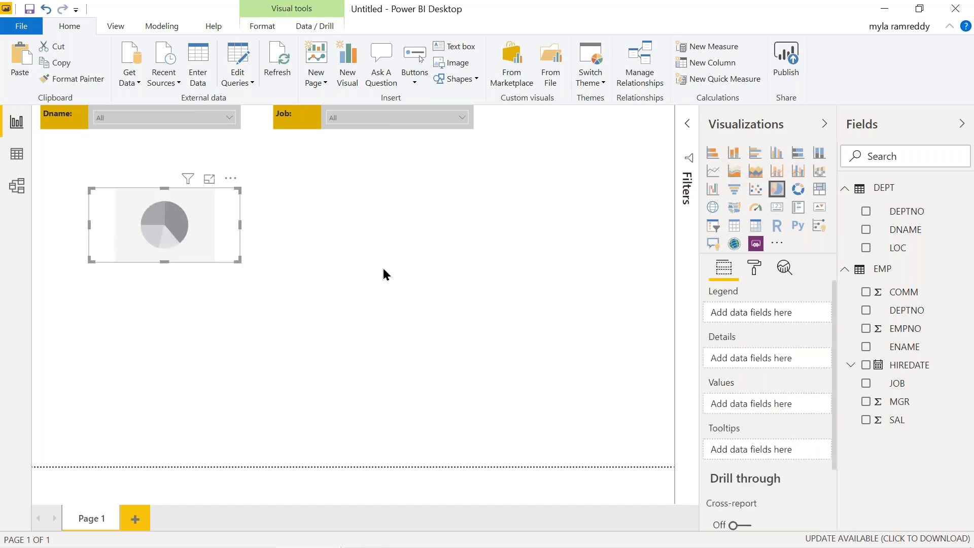
pyautogui.moveTo(131, 225); pyautogui.dragTo(83, 239)
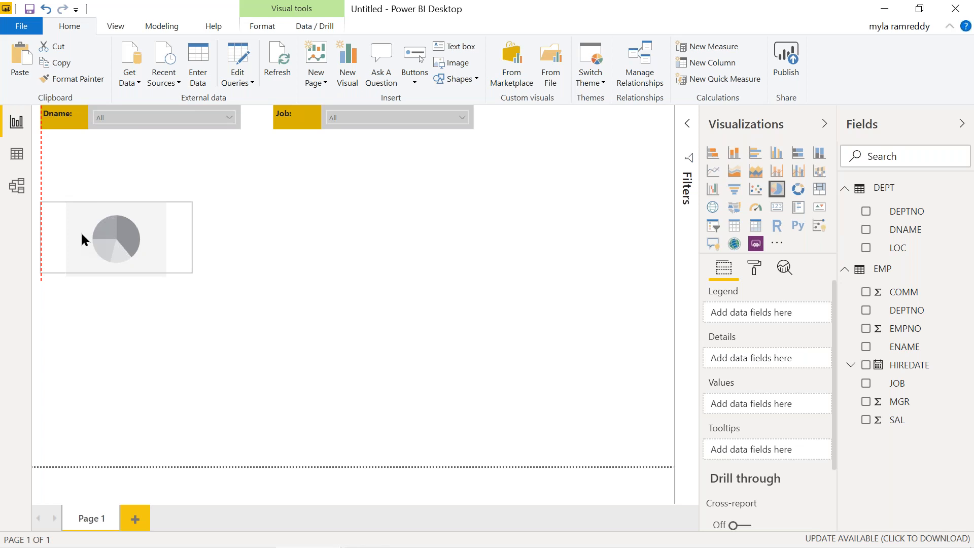
pyautogui.click(82, 234)
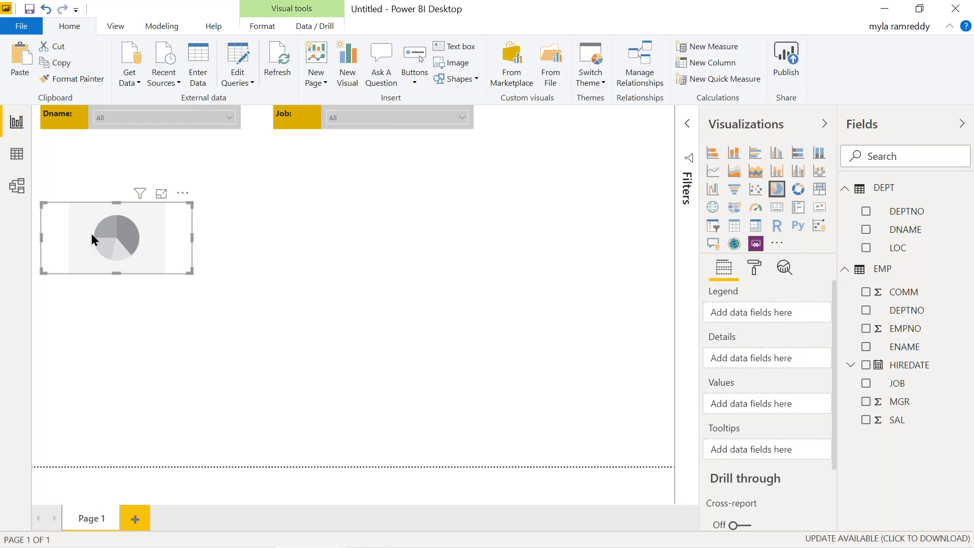
pyautogui.click(866, 248)
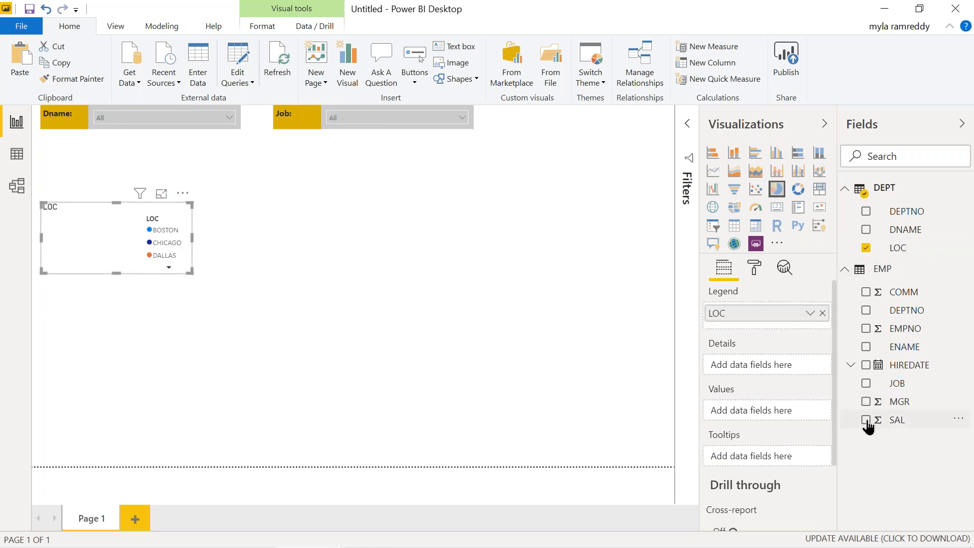
pyautogui.click(865, 420)
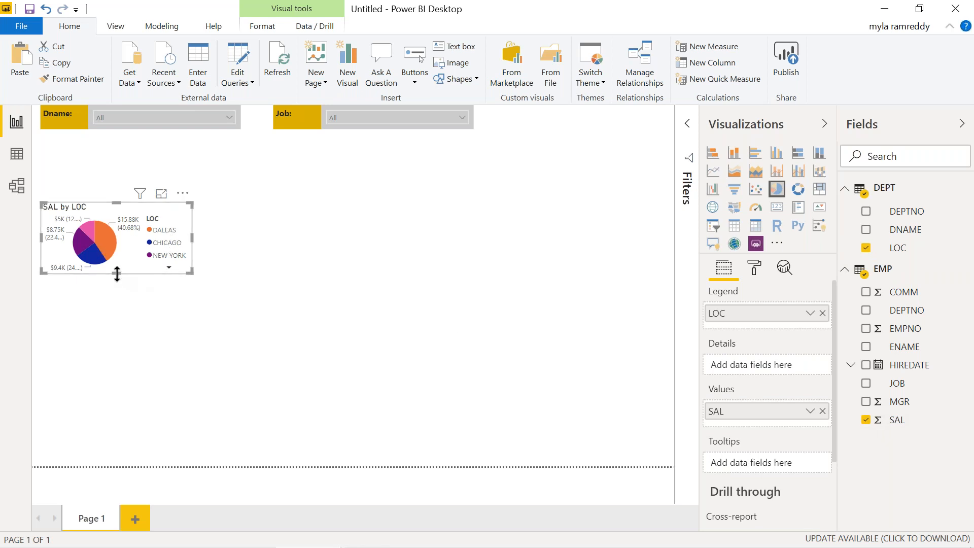
# - Make the SAL by LOC pie chart taller and paste a copy of it onto the page
pyautogui.moveTo(116, 273); pyautogui.dragTo(112, 336)
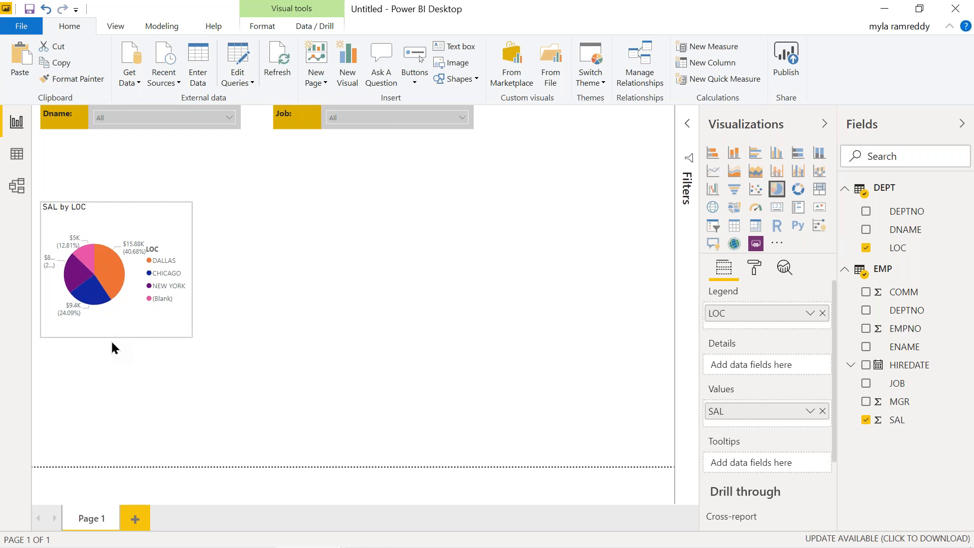
pyautogui.click(111, 342)
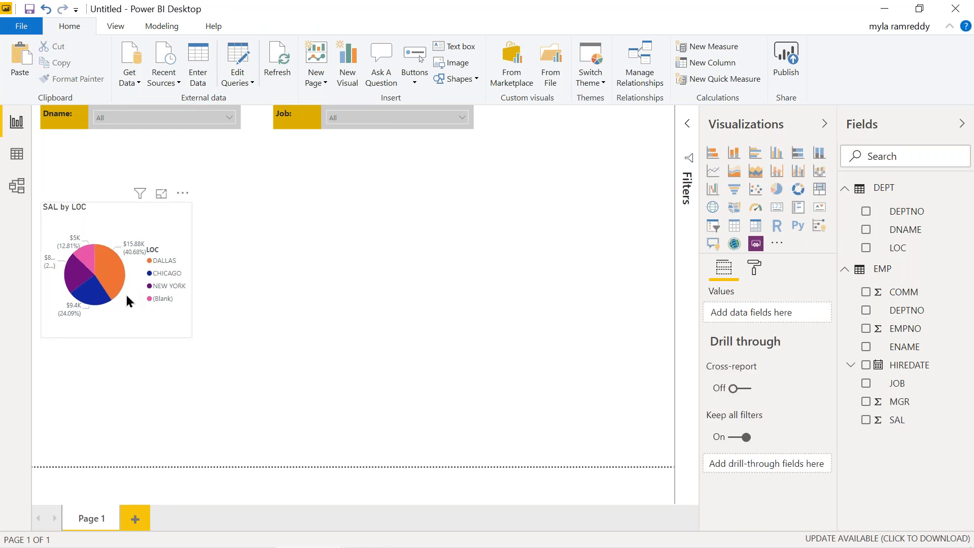
pyautogui.click(129, 301)
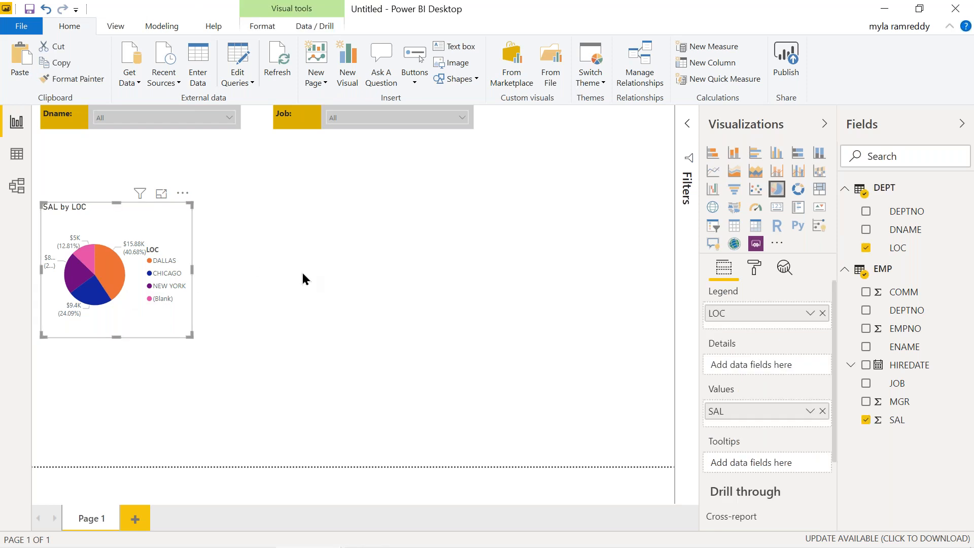
pyautogui.hotkey('ctrl', 'v')
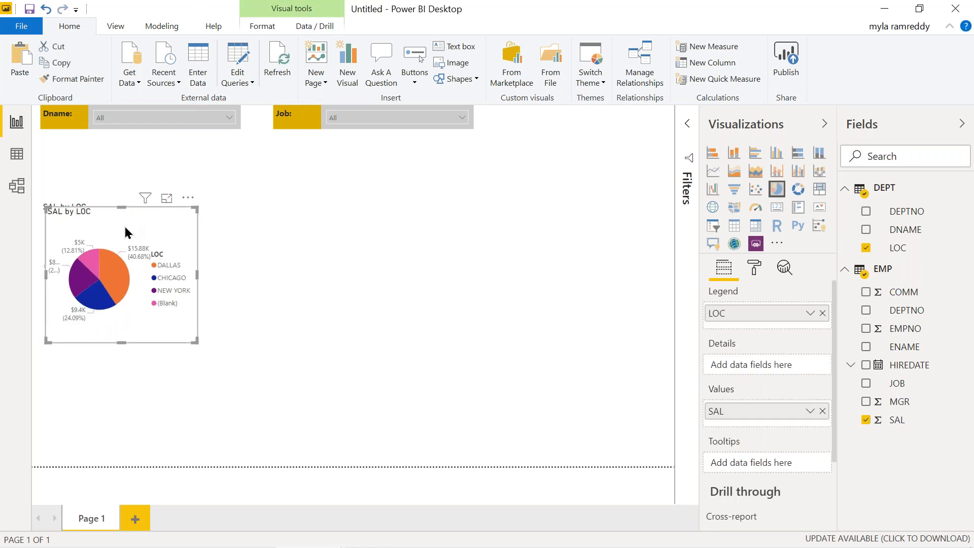
# - Move the copied pie chart to the right of the original, leaving a gap and aligning their top and bottom edges
pyautogui.press('Right')
pyautogui.press('Right')
pyautogui.press('Right')
pyautogui.press('Right')
pyautogui.press('Right')
pyautogui.press('Right')
pyautogui.press('Right')
pyautogui.press('Right')
pyautogui.press('Right')
pyautogui.press('Right')
pyautogui.press('Right')
pyautogui.press('Right')
pyautogui.press('Right')
pyautogui.press('Right')
pyautogui.press('Right')
pyautogui.press('Right')
pyautogui.press('Right')
pyautogui.press('Right')
pyautogui.press('Right')
pyautogui.press('Right')
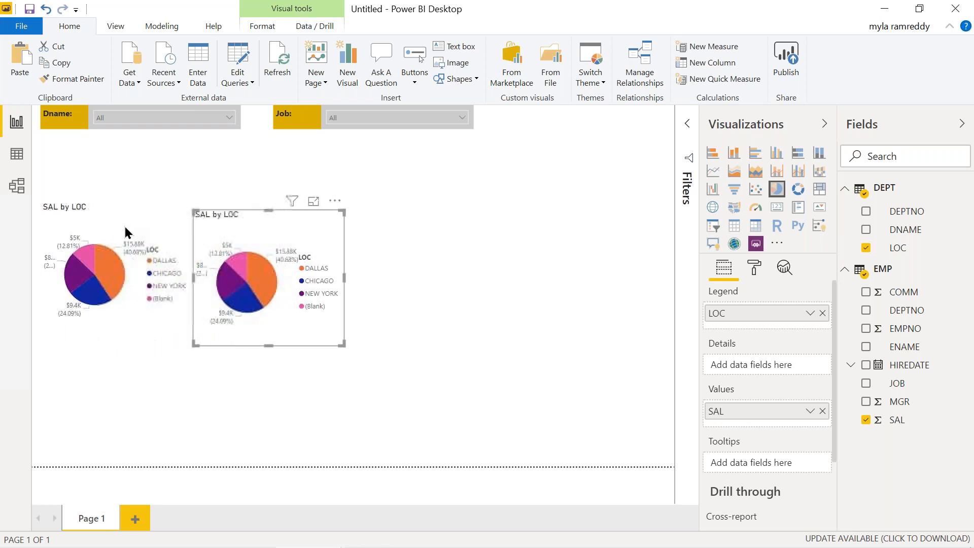
pyautogui.press('Up')
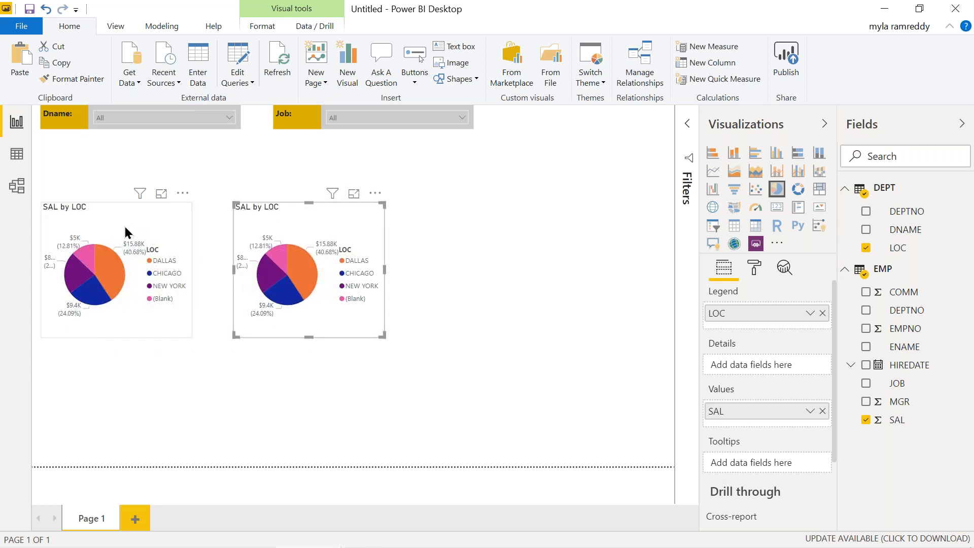
pyautogui.hotkey('ctrl', 'z')
pyautogui.moveTo(265, 232); pyautogui.dragTo(265, 226)
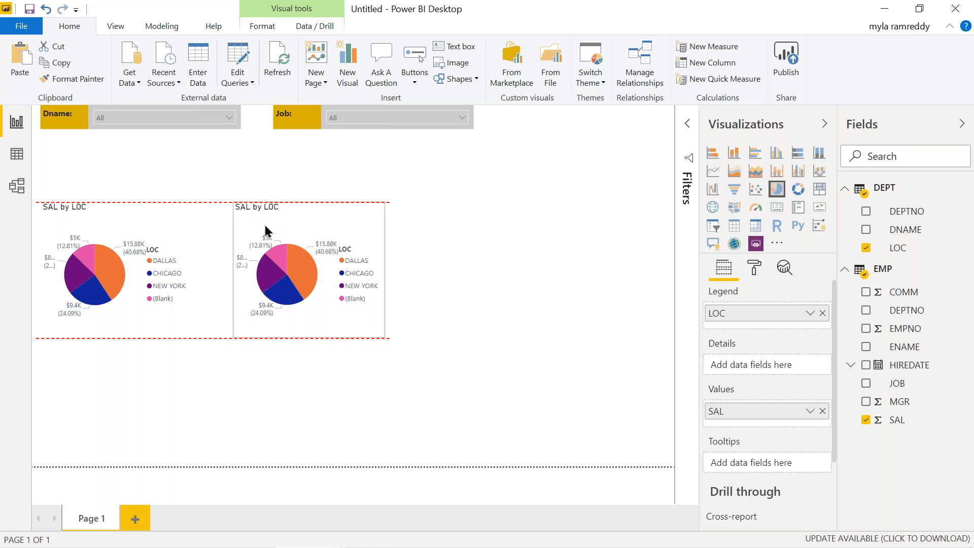
pyautogui.moveTo(265, 231); pyautogui.dragTo(266, 231)
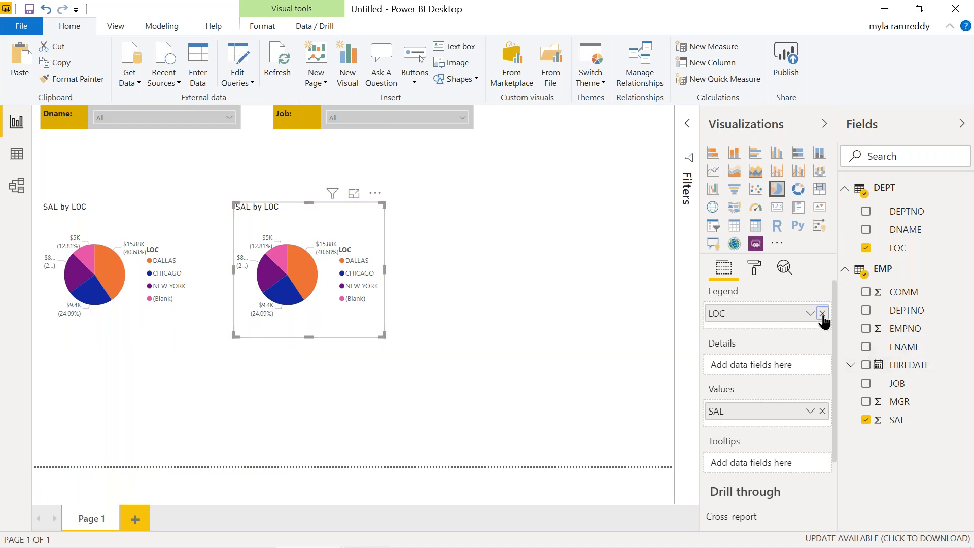
# - Replace LOC with ENAME as the legend of the copied pie chart, keeping SAL as the values
pyautogui.click(822, 313)
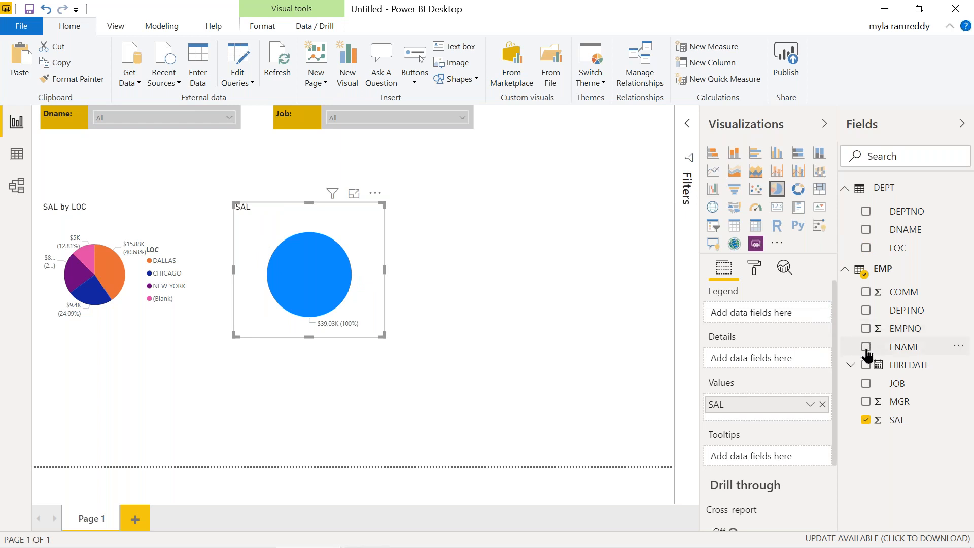
pyautogui.click(865, 350)
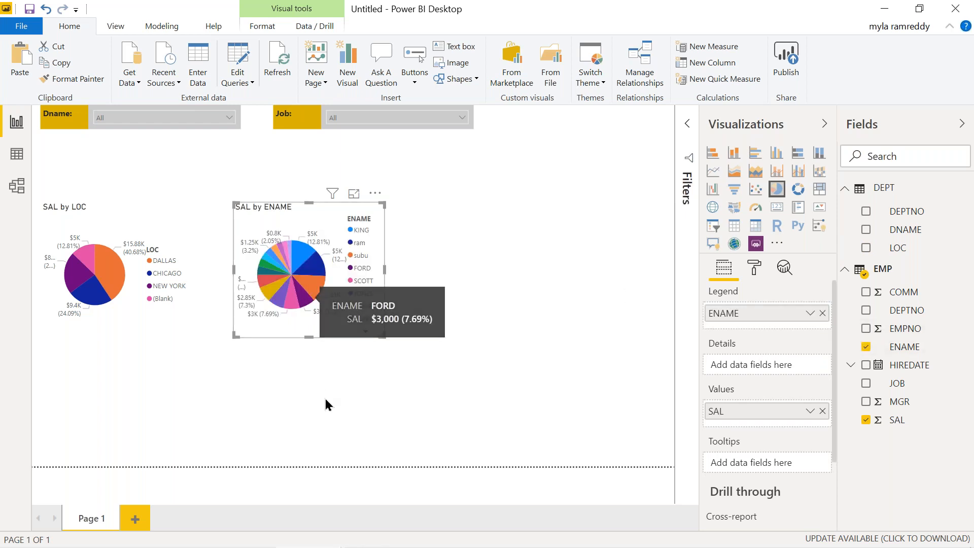
pyautogui.click(273, 414)
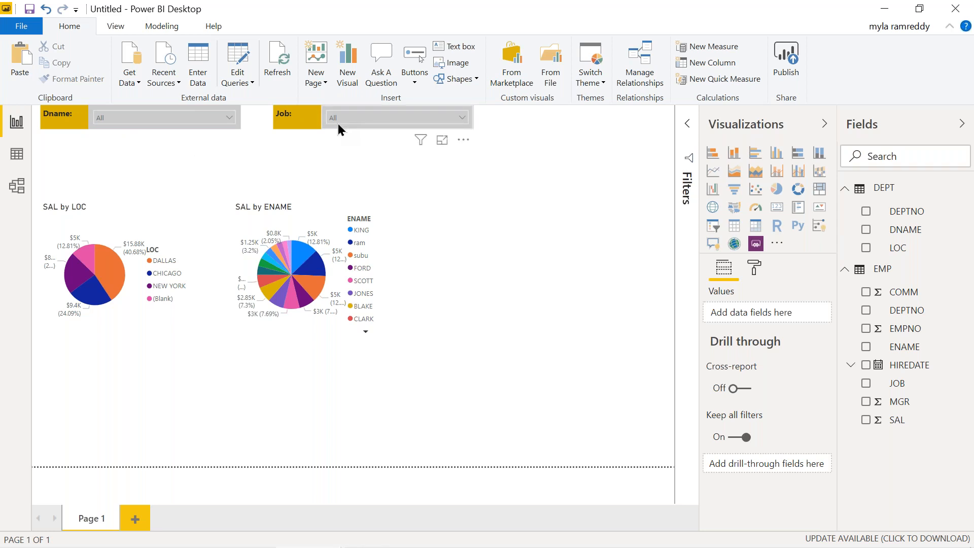
# - Switch to the PBI_11_01_Bookmarks.md page in Chrome and bookmark it in the powerbi folder
pyautogui.hotkey('alt', 'Tab')
pyautogui.hotkey('alt', 'Tab')
pyautogui.hotkey('alt', 'Tab')
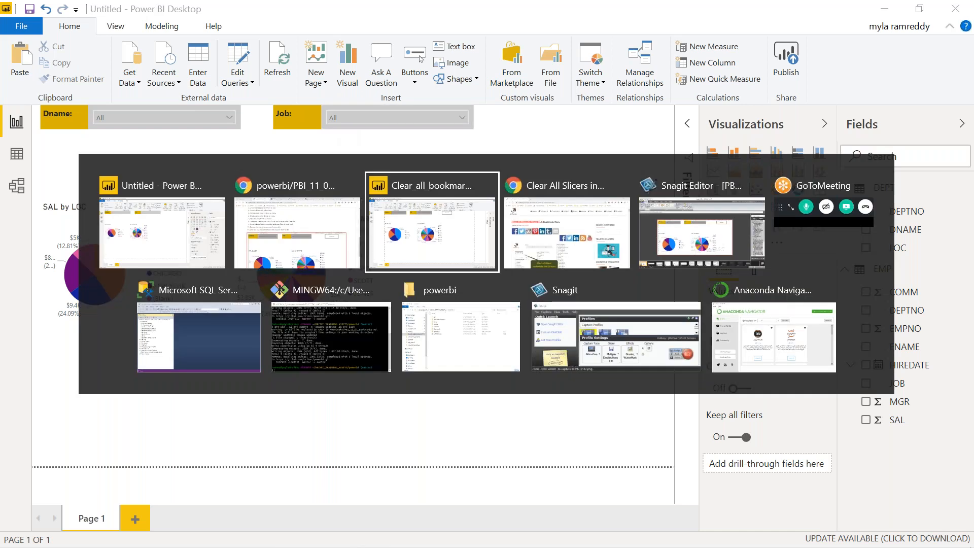
pyautogui.hotkey('alt', 'shift', 'Tab')
pyautogui.hotkey('alt', 'shift', 'Tab')
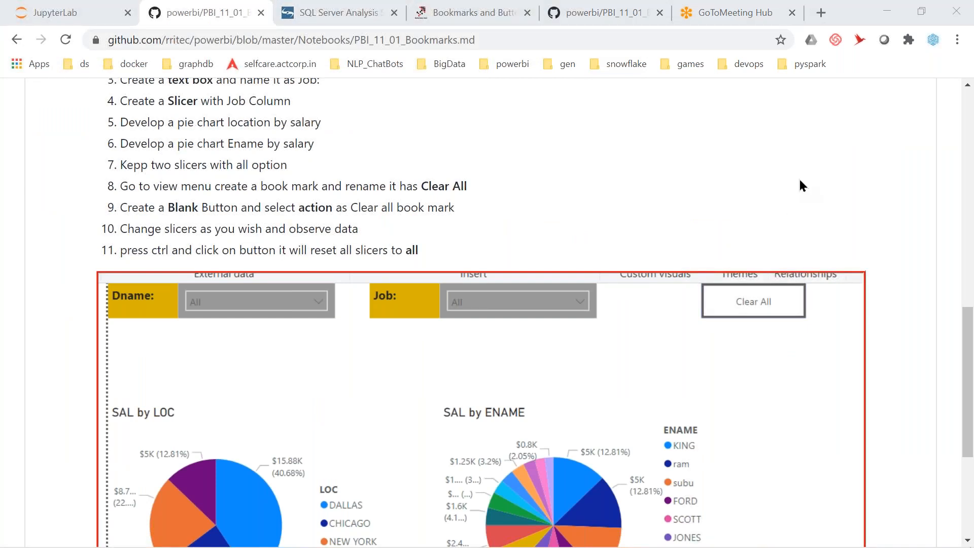
pyautogui.click(781, 40)
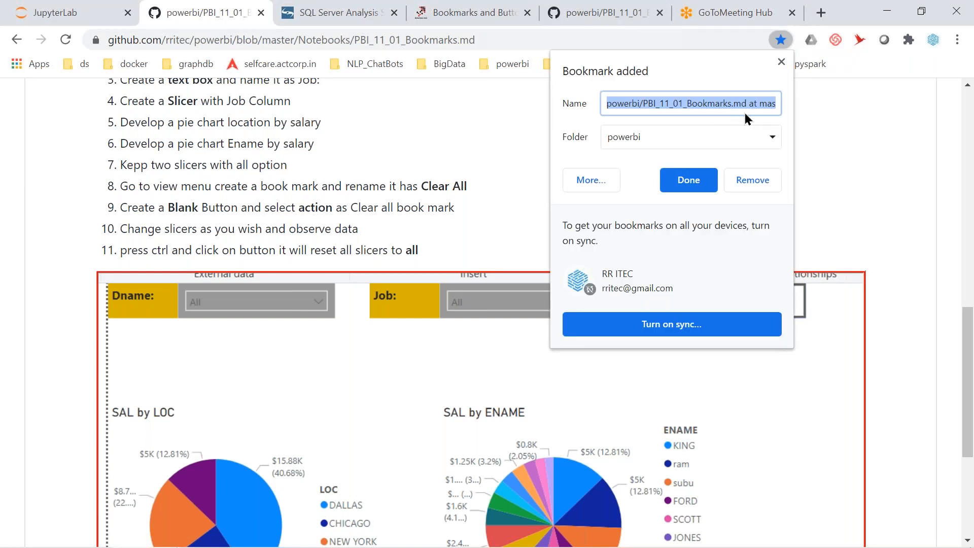
pyautogui.click(781, 62)
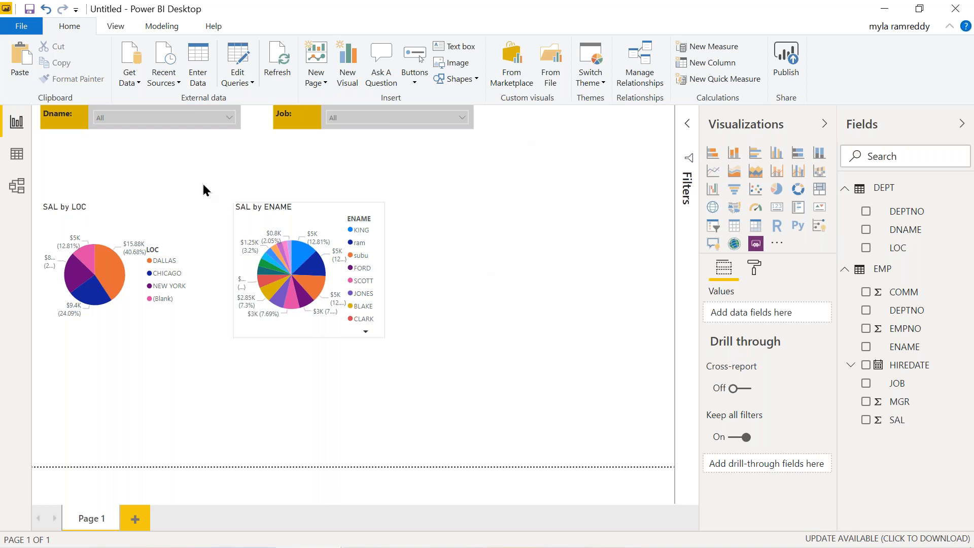
# - In Power BI Desktop, show the Bookmarks pane and collapse the Fields pane, keeping Visualizations expanded
pyautogui.click(116, 27)
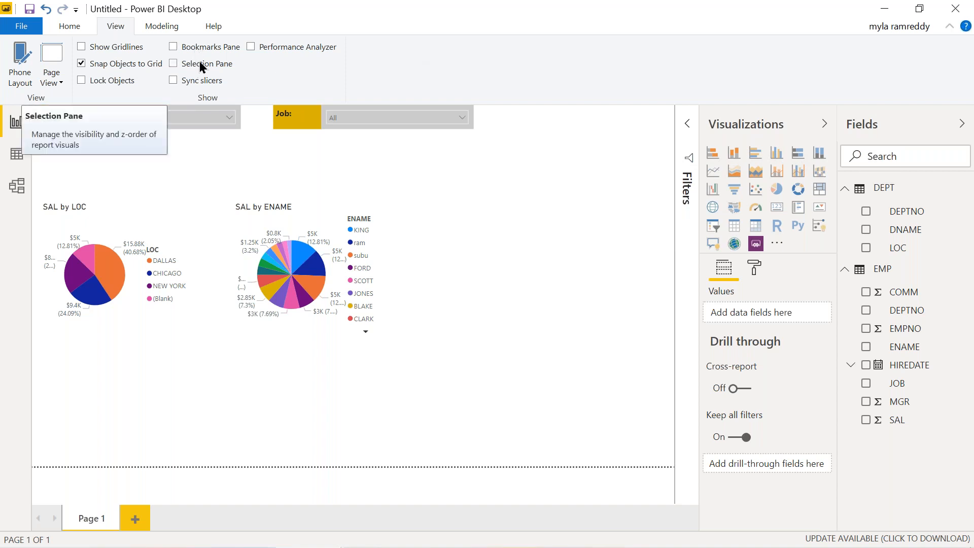
pyautogui.click(173, 47)
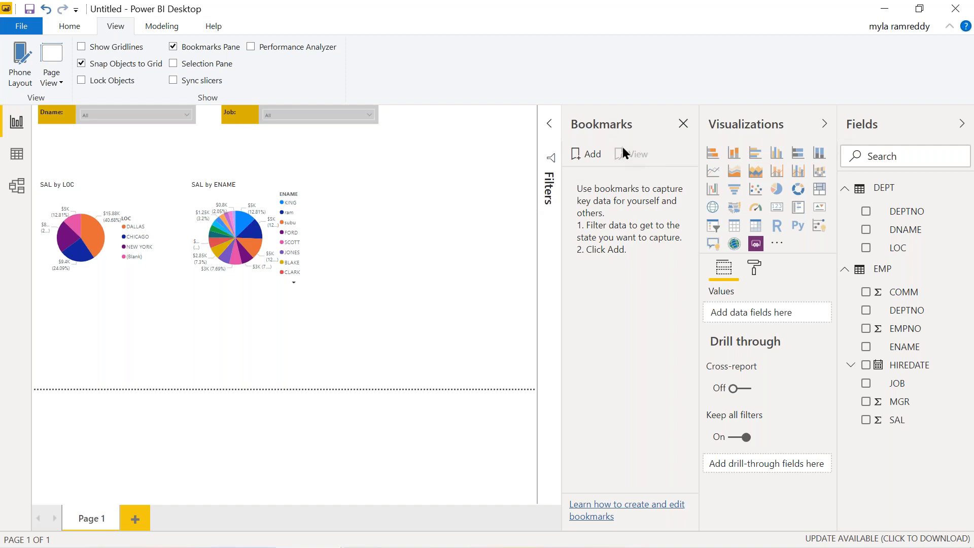
pyautogui.click(825, 130)
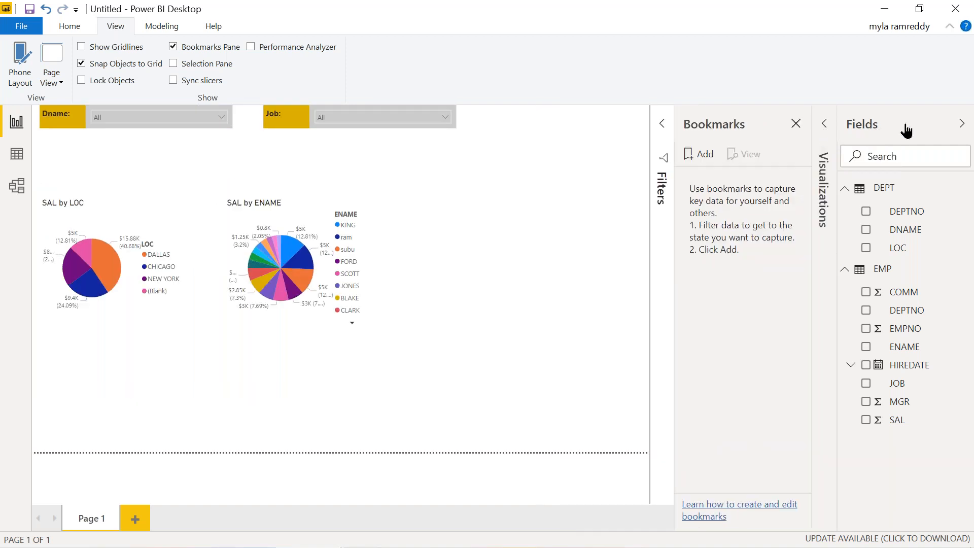
pyautogui.click(957, 128)
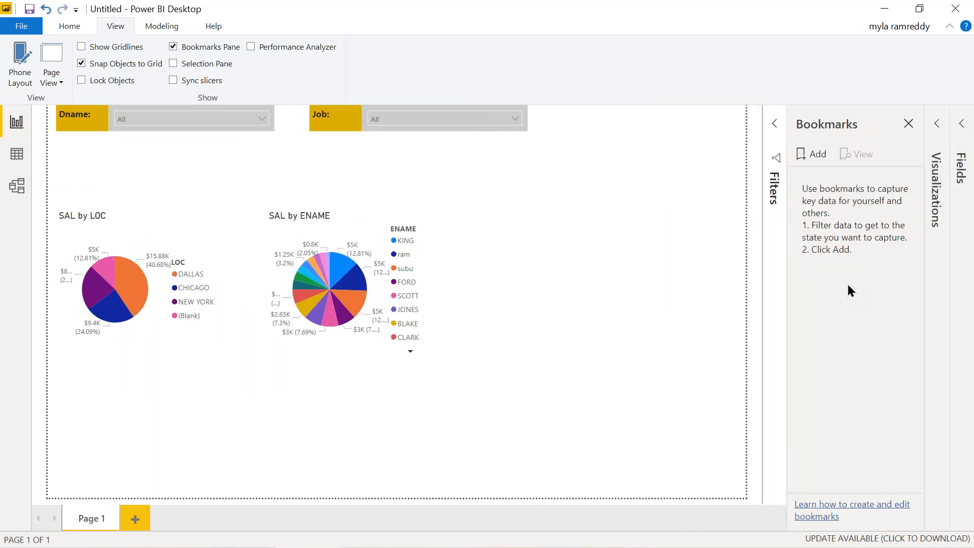
pyautogui.click(937, 126)
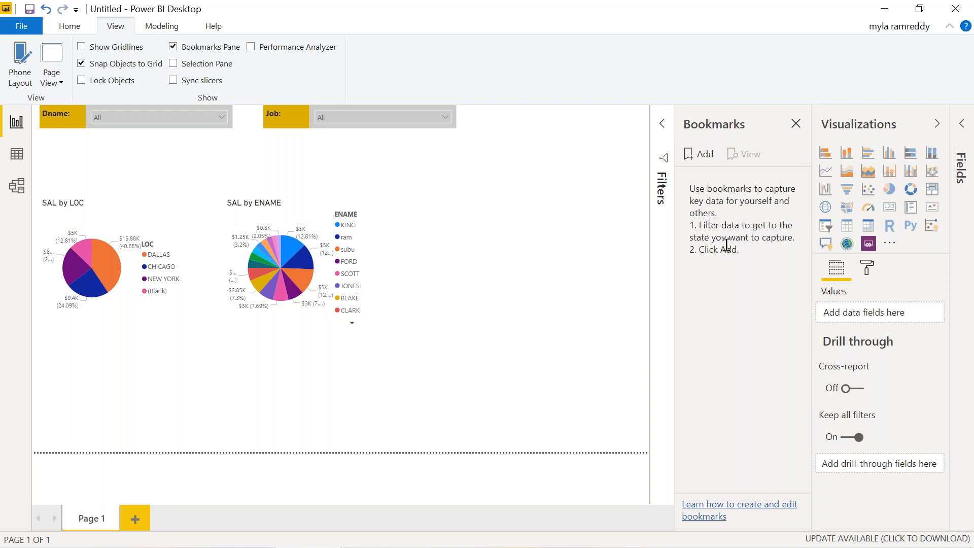
# - Add a bookmark of the current report state with both slicers on All and rename it Clear All
pyautogui.click(705, 154)
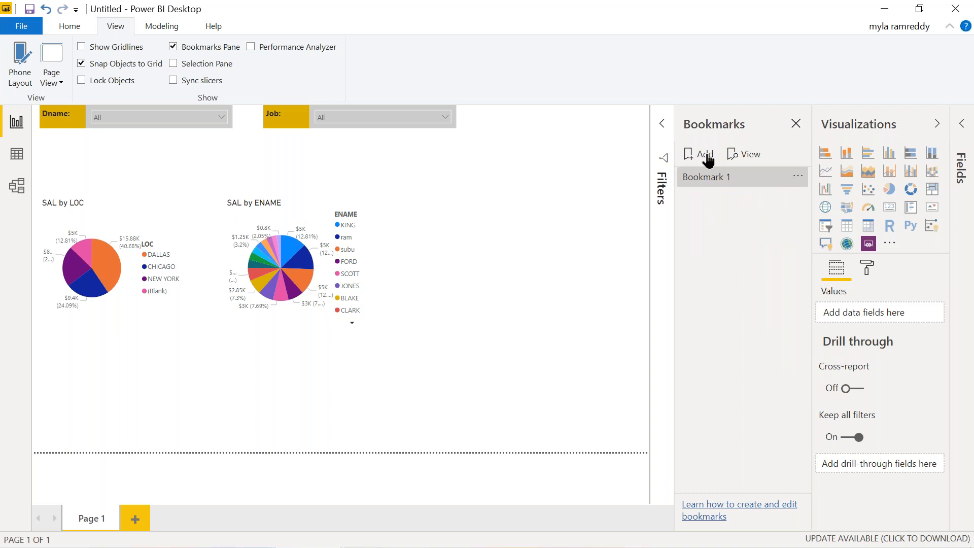
pyautogui.click(797, 176)
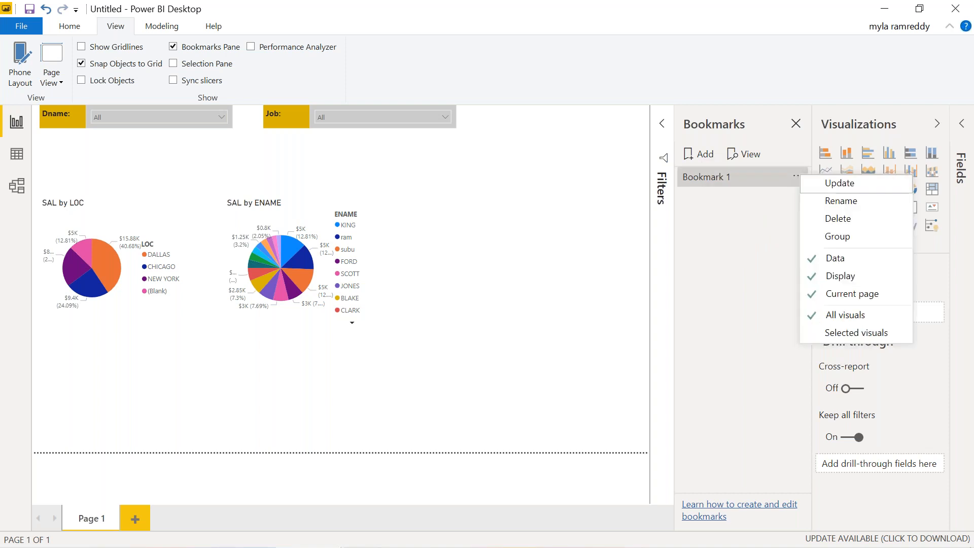
pyautogui.click(838, 200)
pyautogui.write('Clear All')
pyautogui.click(720, 232)
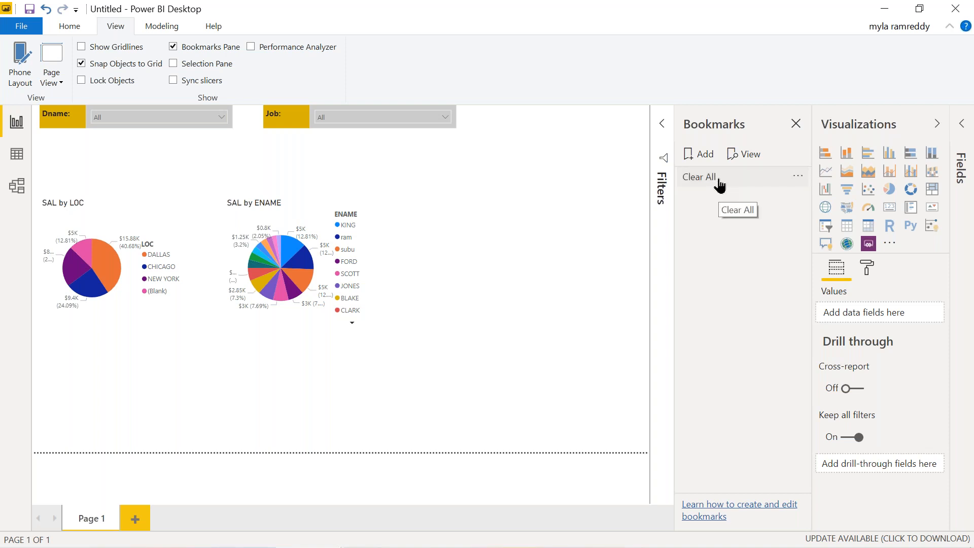
# - Apply the Clear All bookmark and close the Bookmarks pane
pyautogui.click(719, 181)
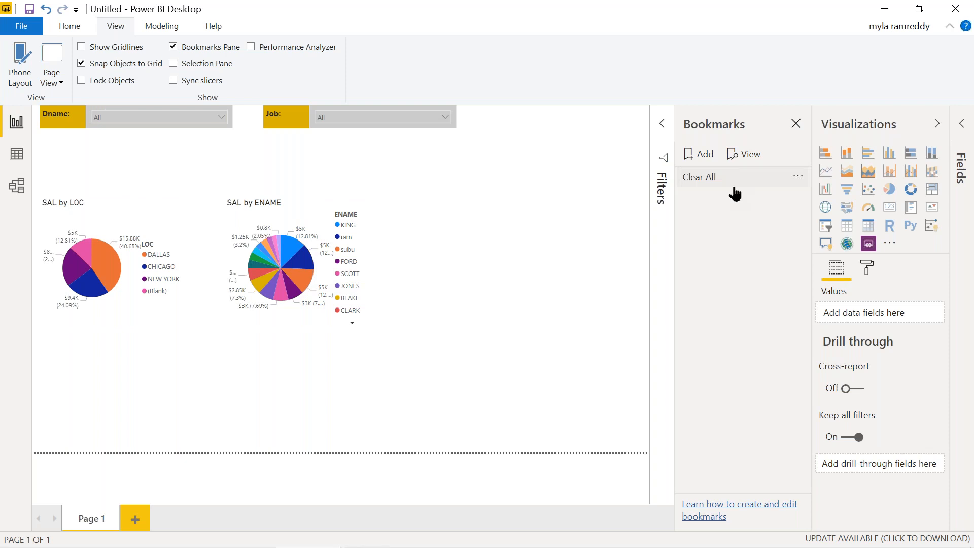
pyautogui.click(726, 184)
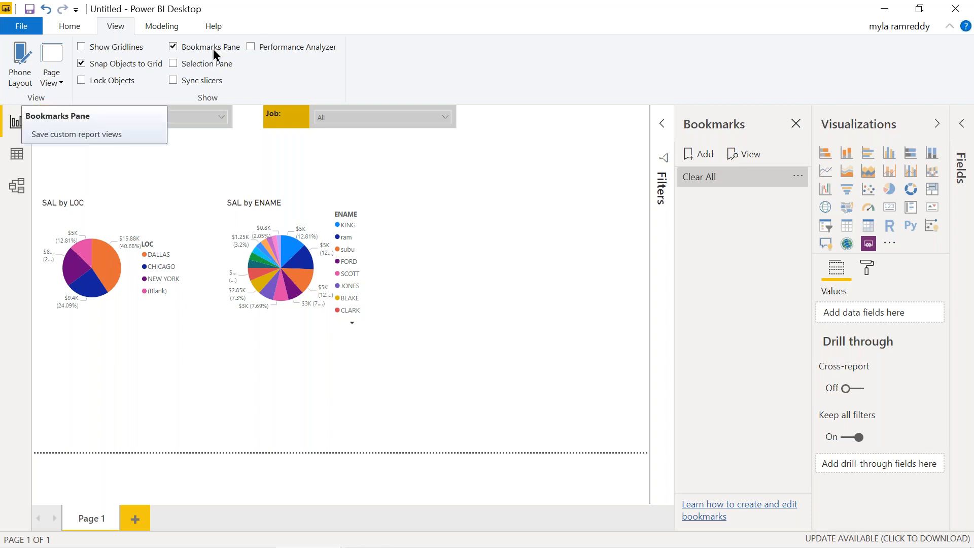
pyautogui.click(720, 185)
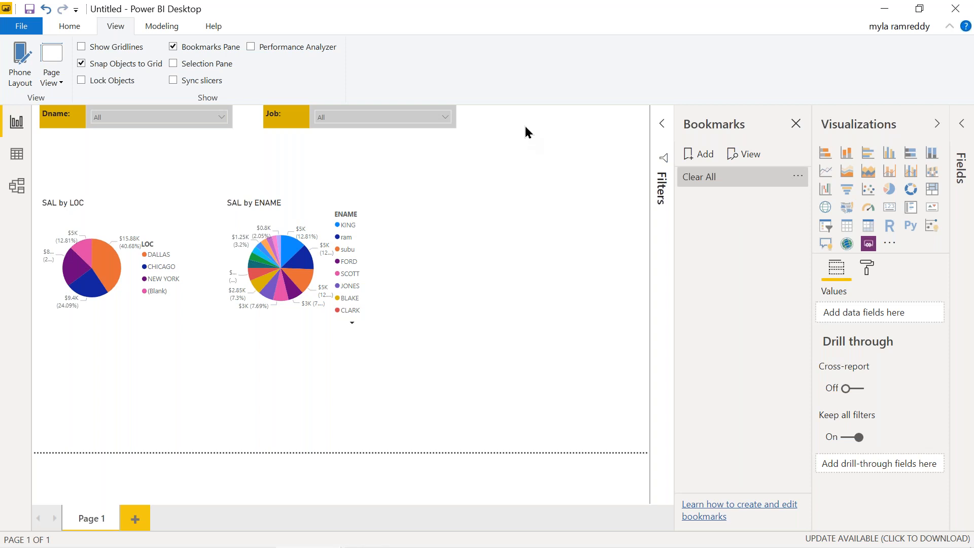
pyautogui.click(703, 183)
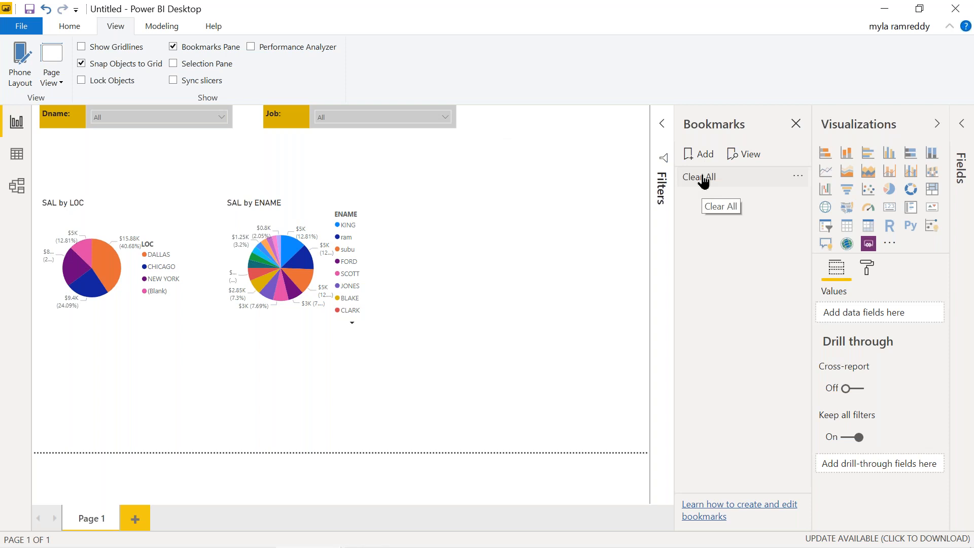
pyautogui.click(795, 130)
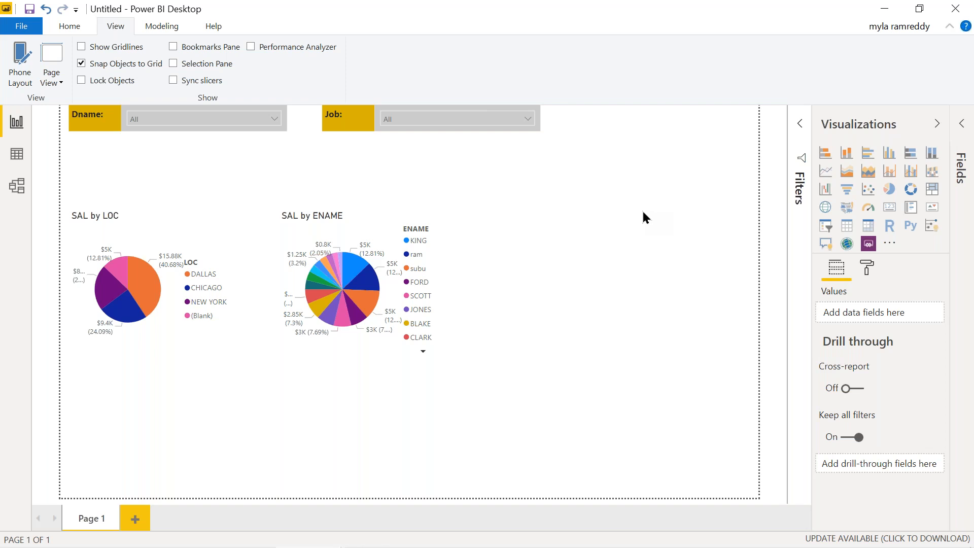
# - Insert a Blank button and place it to the right of the Job slicer, level with the slicer row
pyautogui.click(69, 25)
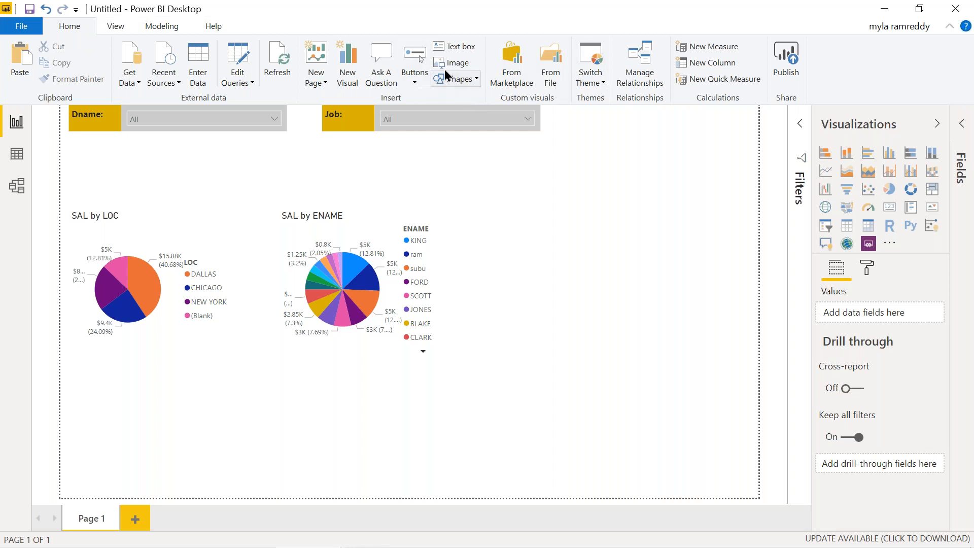
pyautogui.click(419, 89)
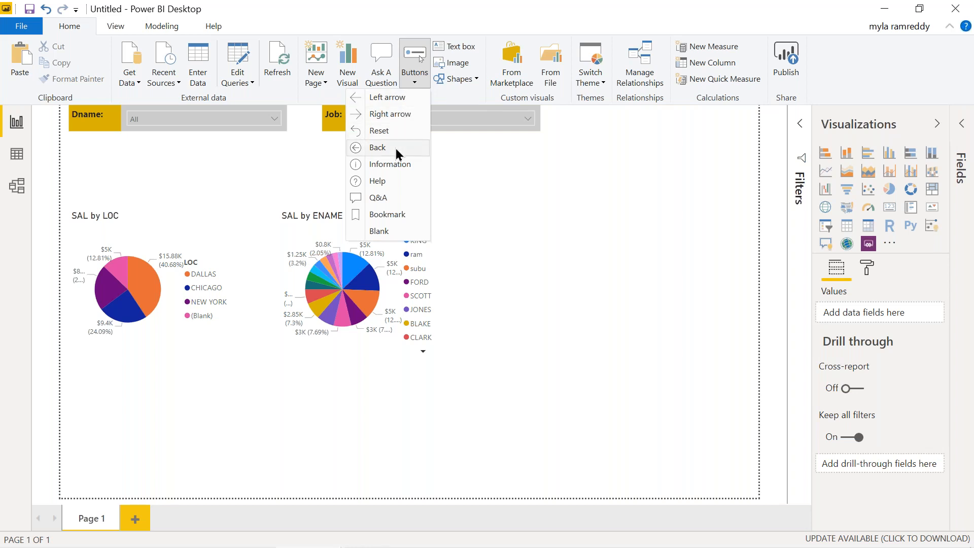
pyautogui.click(389, 232)
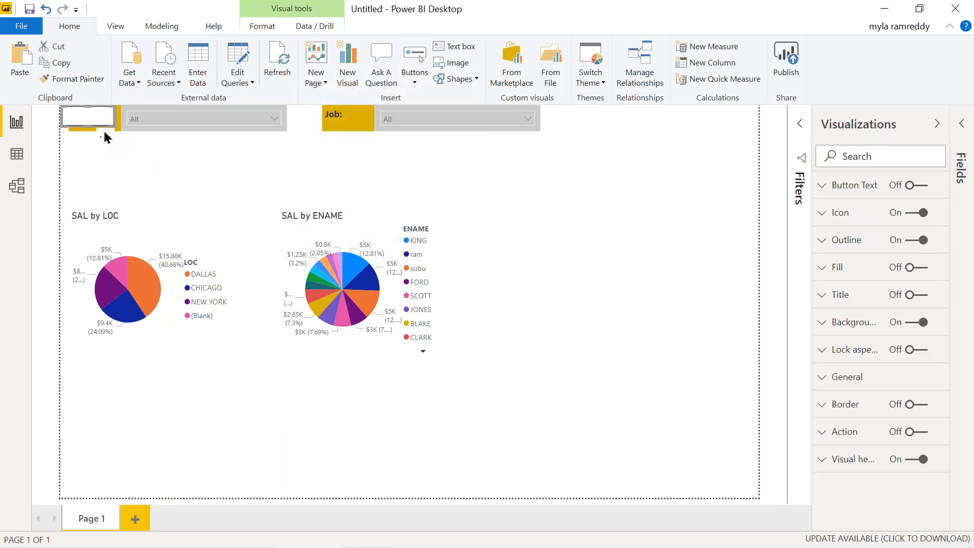
pyautogui.moveTo(73, 123); pyautogui.dragTo(575, 132)
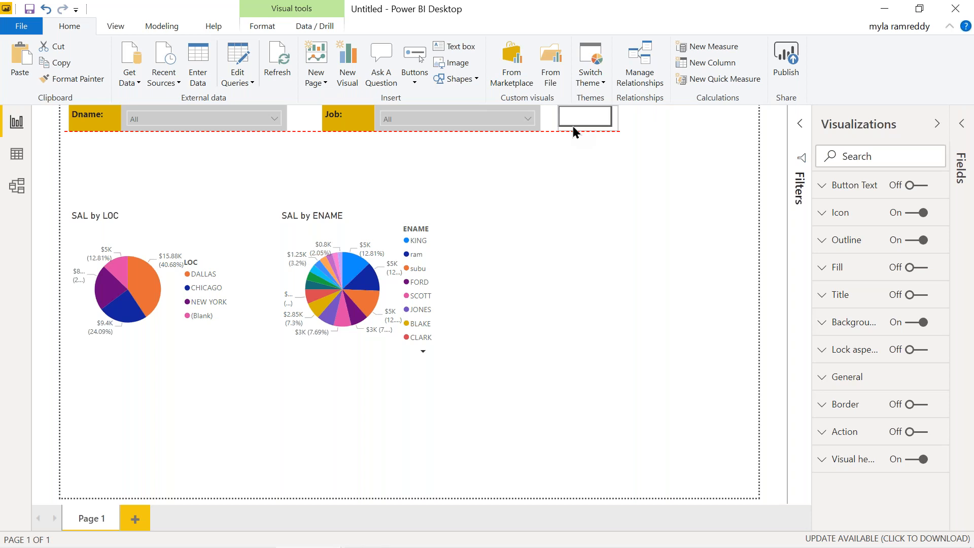
pyautogui.moveTo(576, 132); pyautogui.dragTo(608, 126)
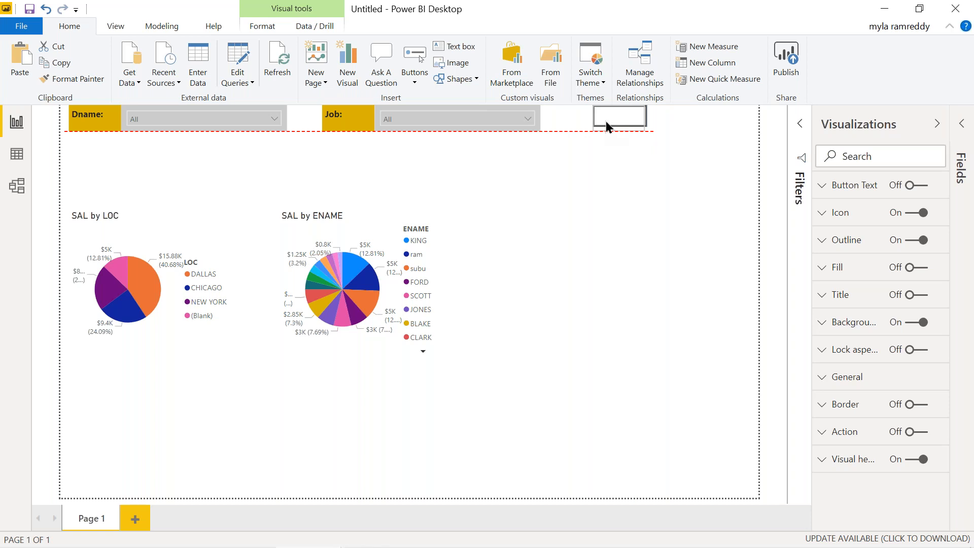
pyautogui.moveTo(607, 127); pyautogui.dragTo(607, 126)
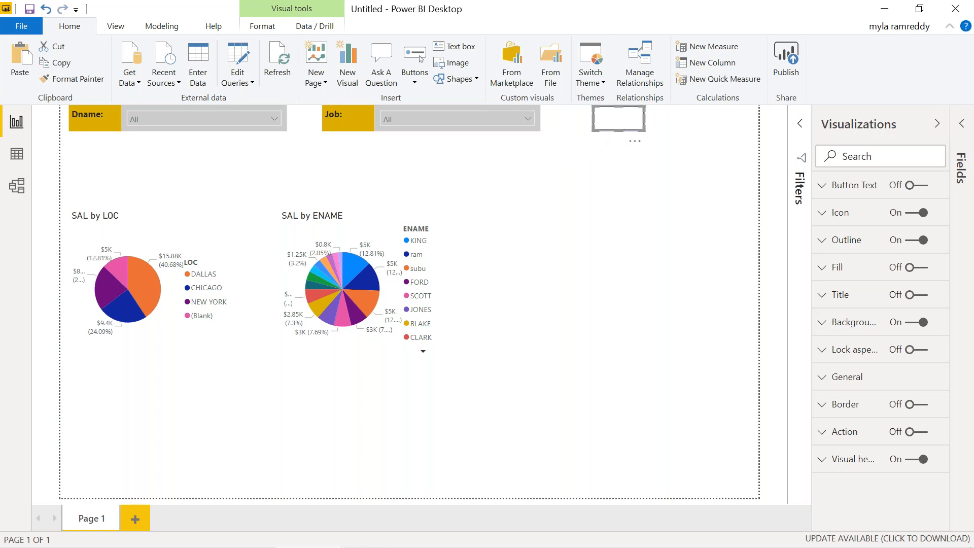
pyautogui.click(611, 160)
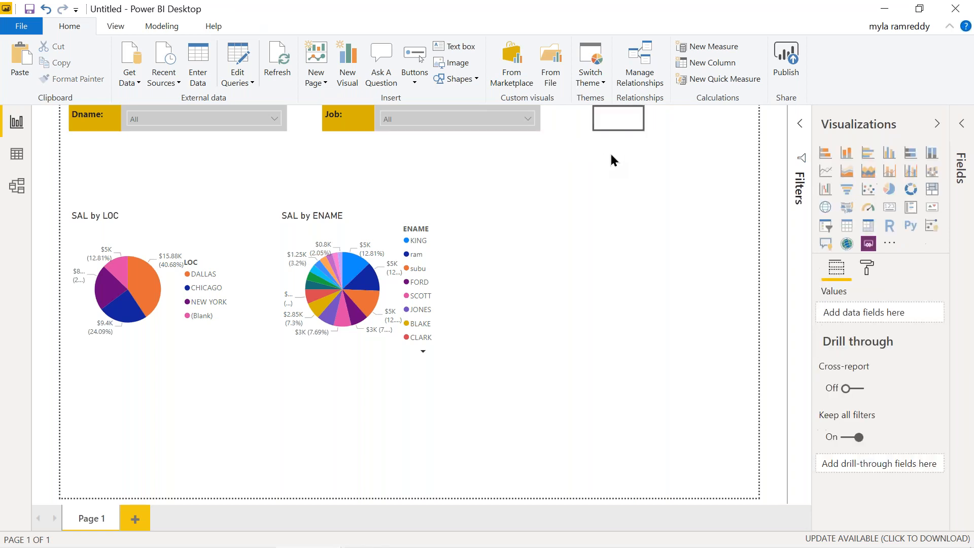
# - Turn on the text of the blank button beside the Job slicer and set it to Clear All
pyautogui.click(623, 124)
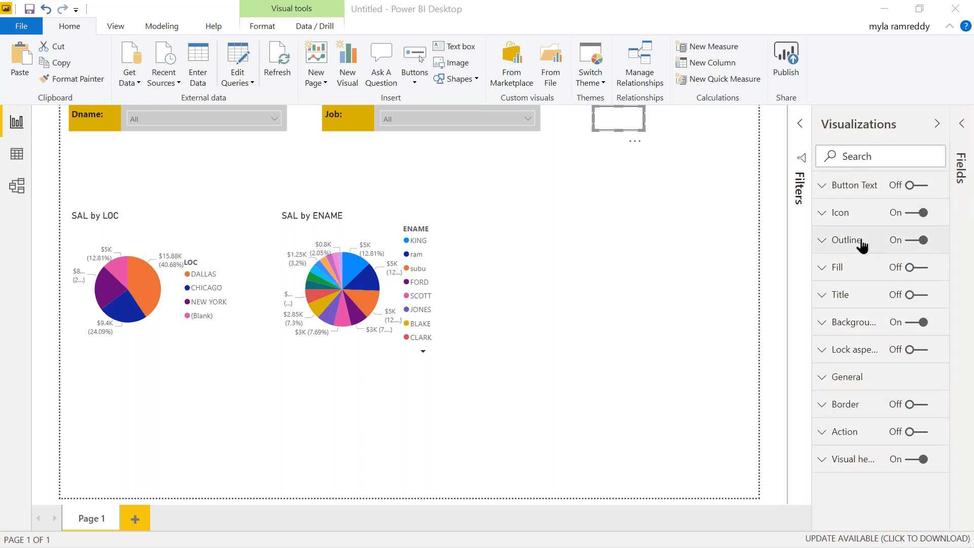
pyautogui.click(621, 121)
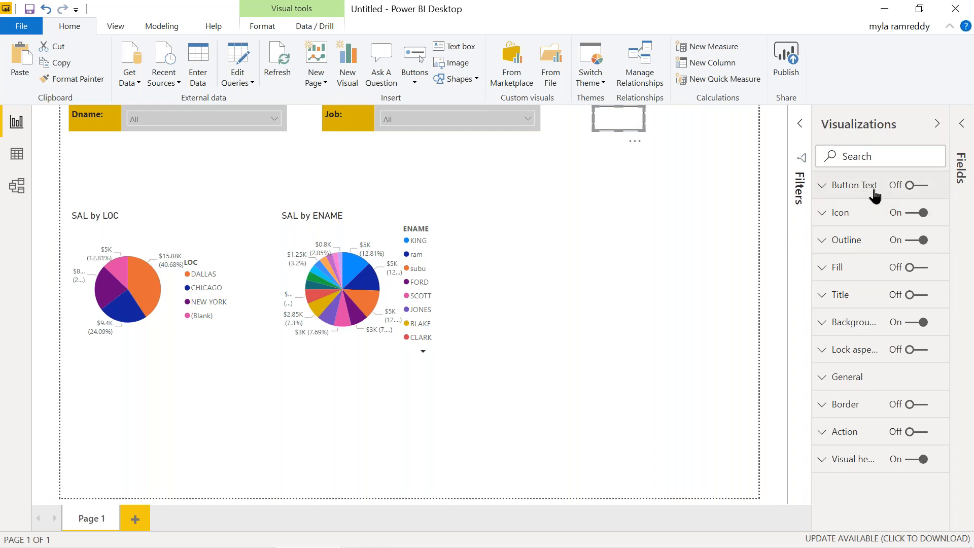
pyautogui.click(915, 186)
pyautogui.click(843, 192)
pyautogui.click(855, 257)
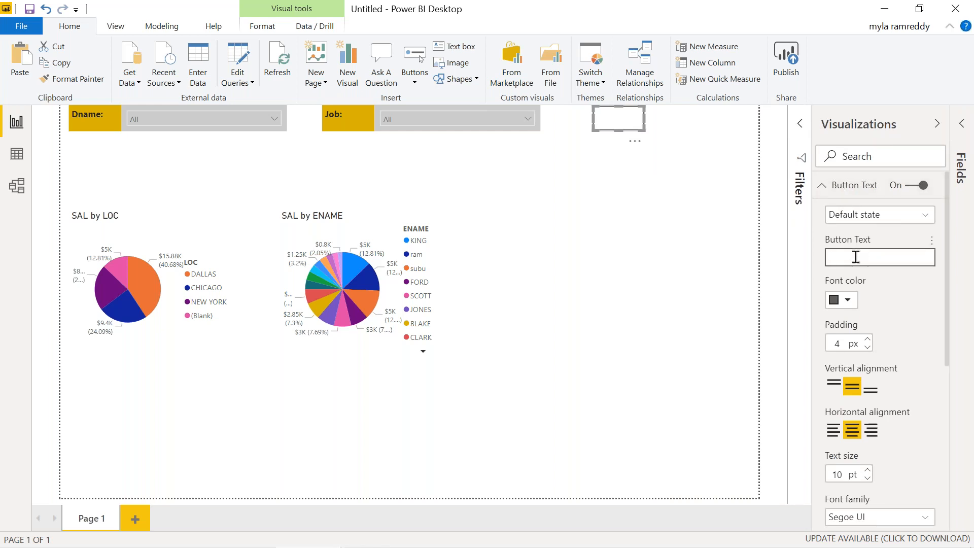
pyautogui.write('Clear All Filters')
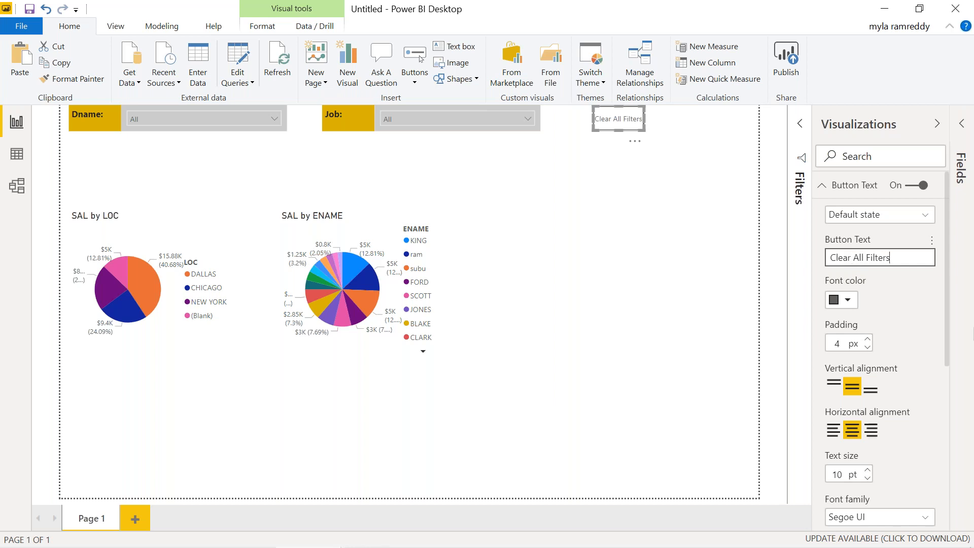
pyautogui.press('BackSpace')
pyautogui.press('BackSpace')
pyautogui.press('BackSpace')
pyautogui.press('BackSpace')
pyautogui.press('BackSpace')
pyautogui.press('BackSpace')
pyautogui.press('BackSpace')
pyautogui.press('BackSpace')
# - Set the Clear All button's background to a grey shade from the theme colors and collapse its formatting sections
pyautogui.scroll(-5, 882, 316)
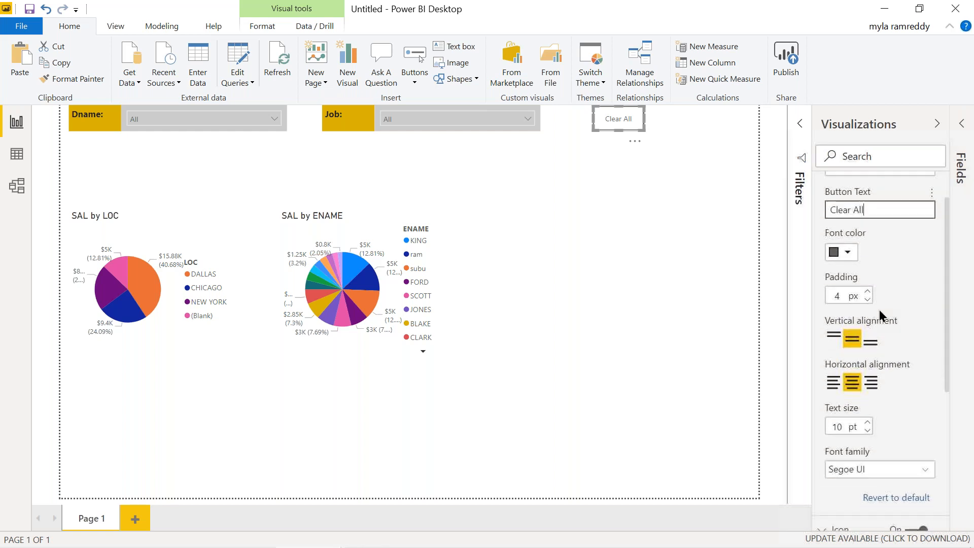
pyautogui.scroll(-2, 881, 304)
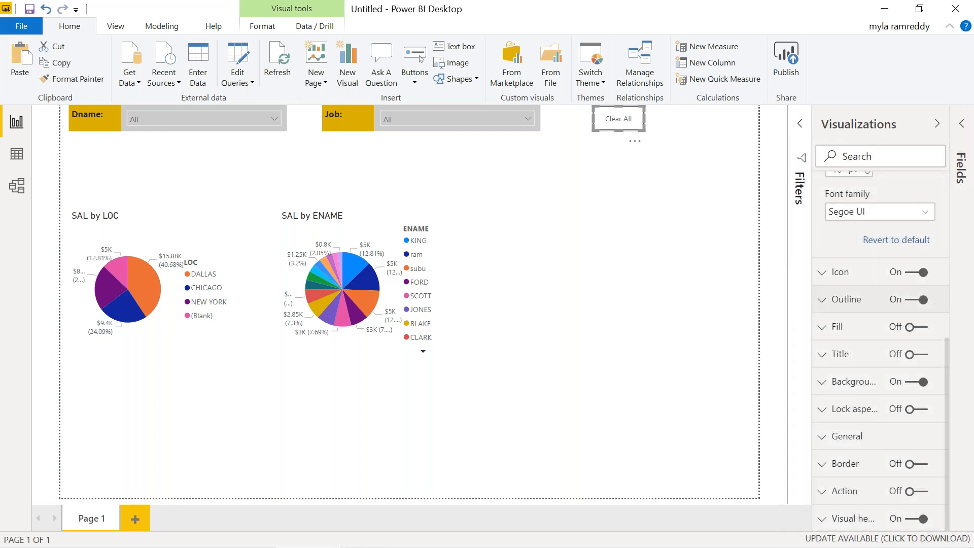
pyautogui.click(852, 388)
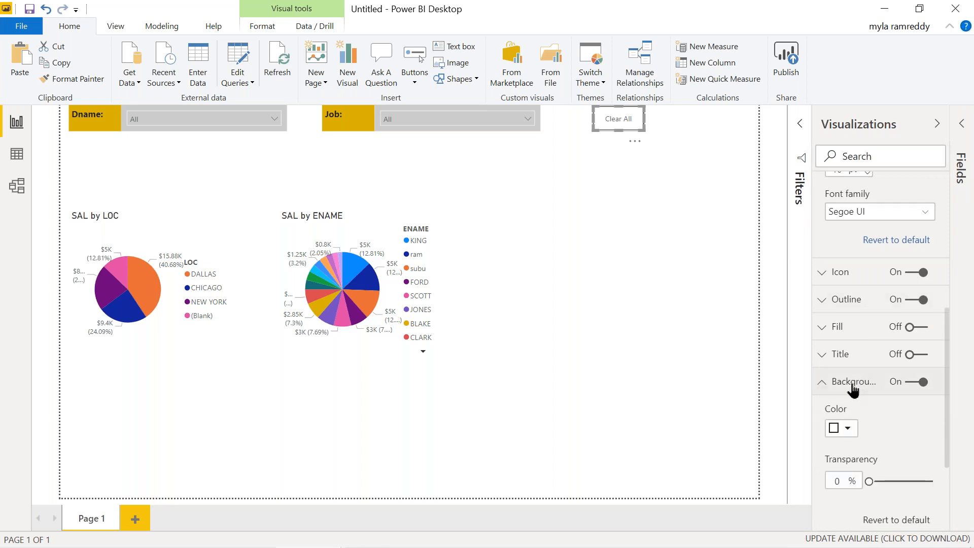
pyautogui.click(848, 429)
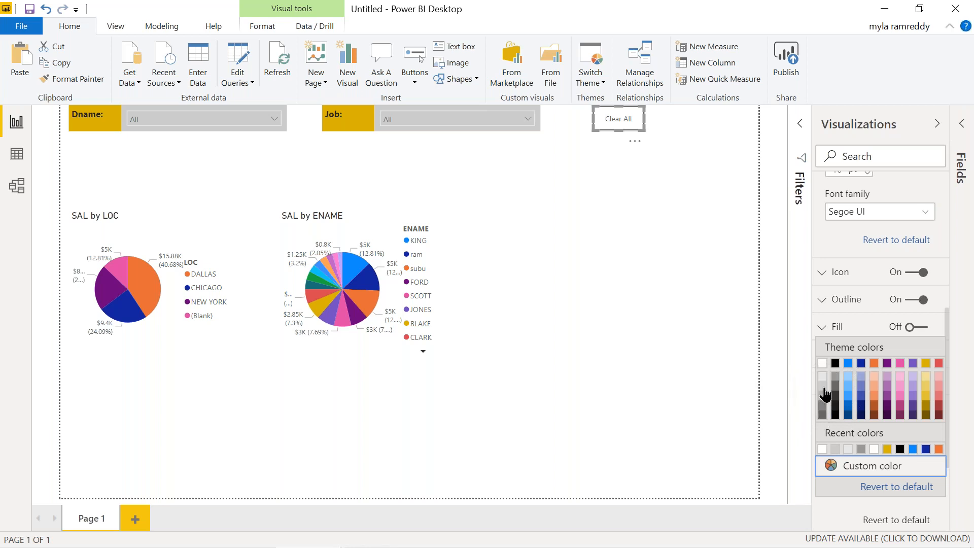
pyautogui.click(836, 384)
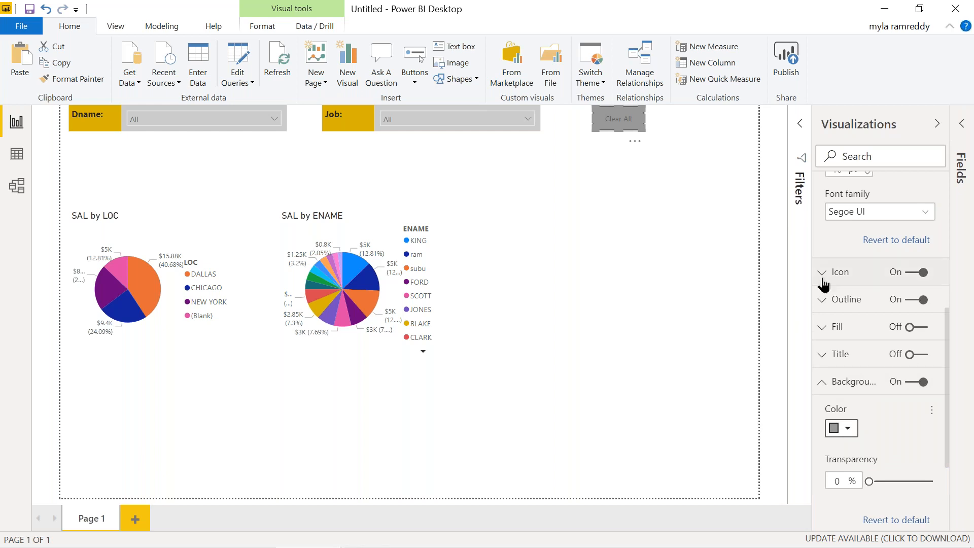
pyautogui.click(821, 383)
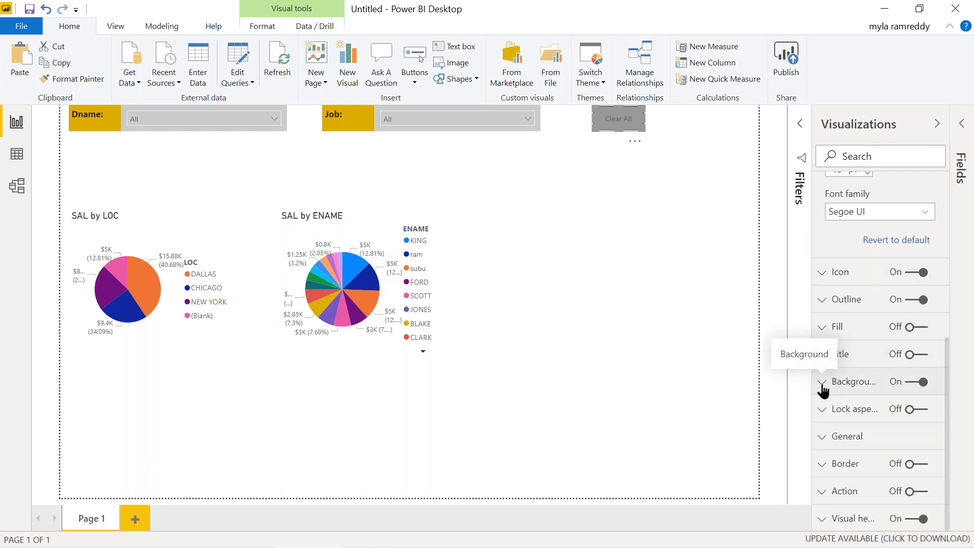
pyautogui.scroll(5, 862, 304)
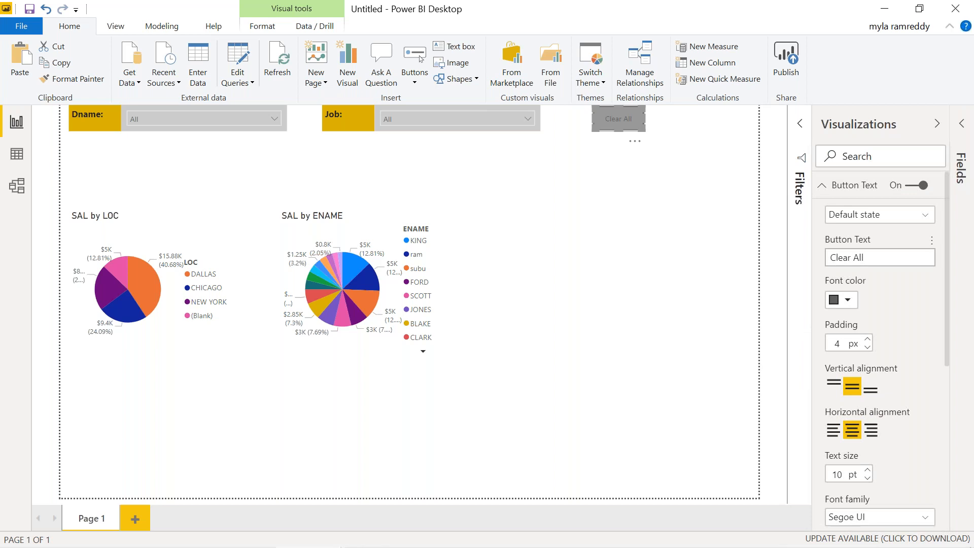
pyautogui.click(823, 188)
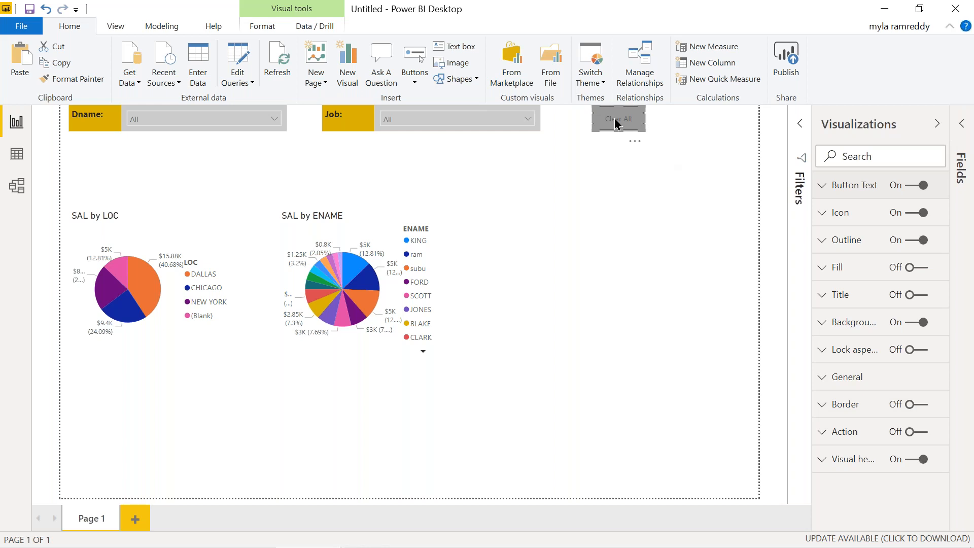
# - Check the saved Clear All bookmark in the Bookmarks pane and close the pane
pyautogui.click(122, 28)
pyautogui.click(185, 47)
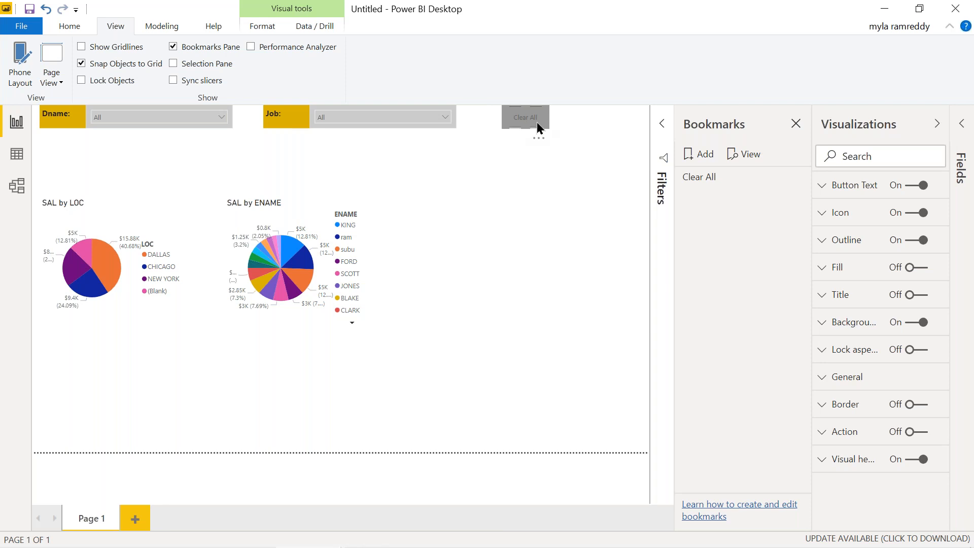
pyautogui.click(796, 124)
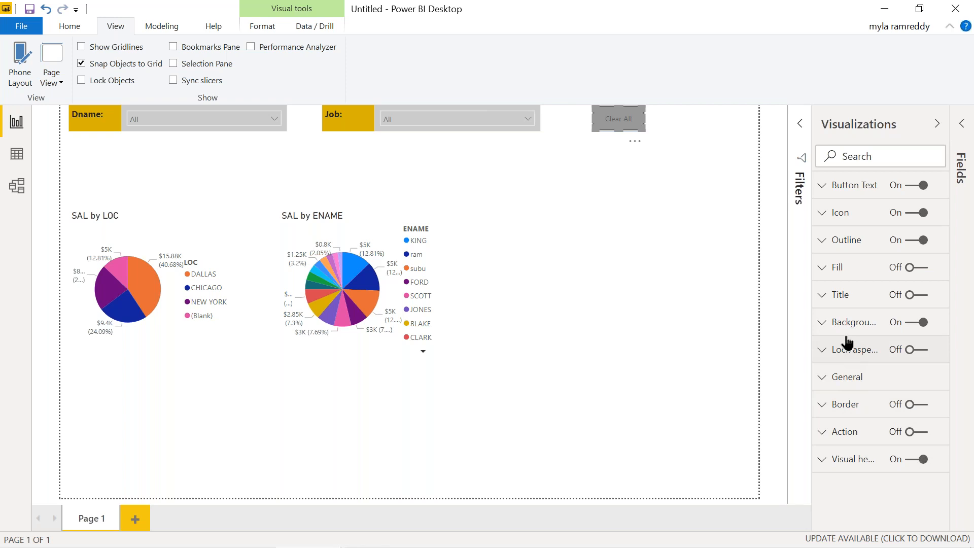
# - Enable the Clear All button's action with type Bookmark and link it to the Clear All bookmark
pyautogui.click(852, 437)
pyautogui.scroll(-2, 852, 437)
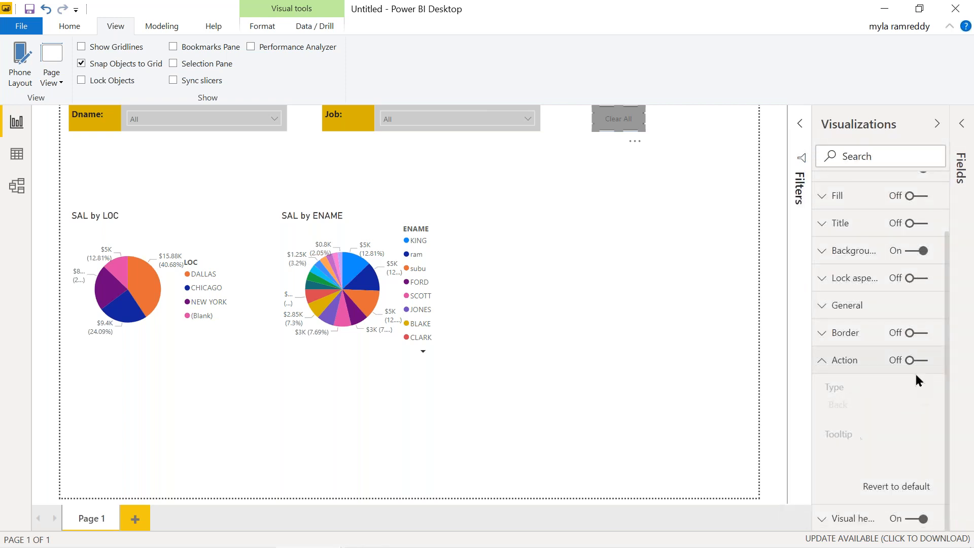
pyautogui.click(923, 361)
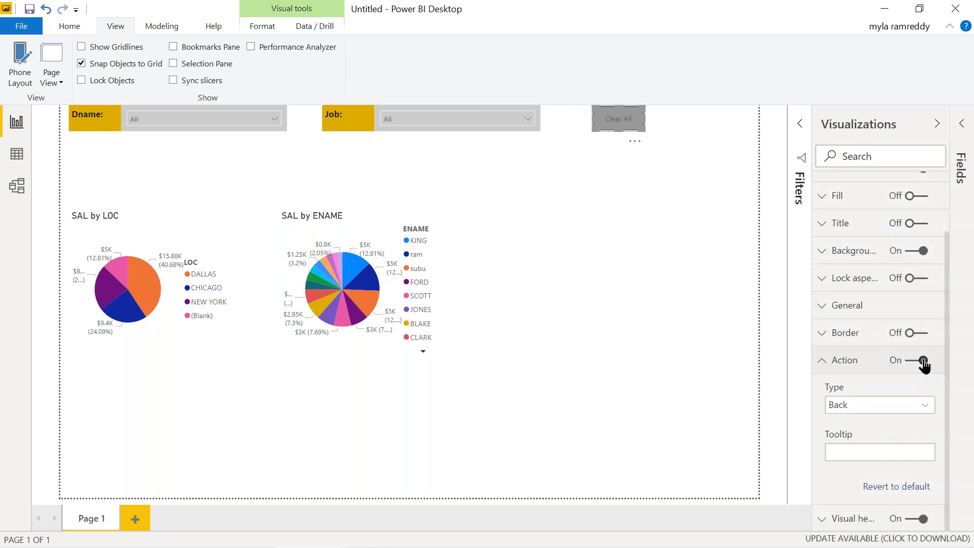
pyautogui.click(861, 406)
pyautogui.click(857, 437)
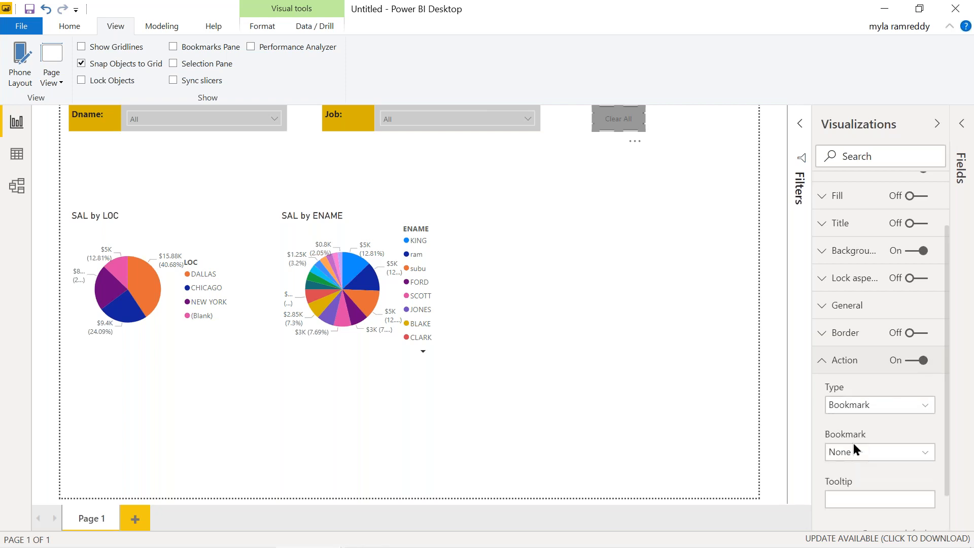
pyautogui.scroll(-1, 885, 428)
pyautogui.scroll(-1, 885, 428)
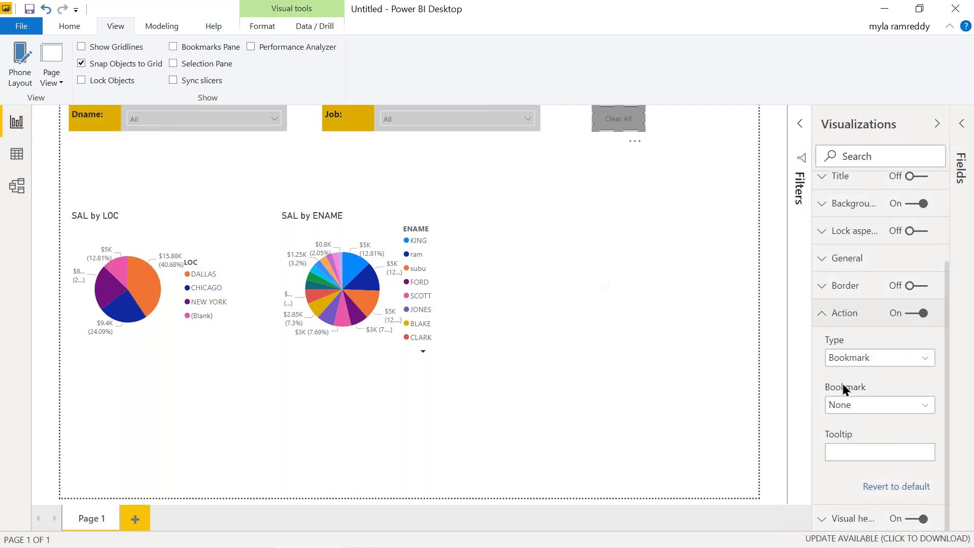
pyautogui.click(874, 406)
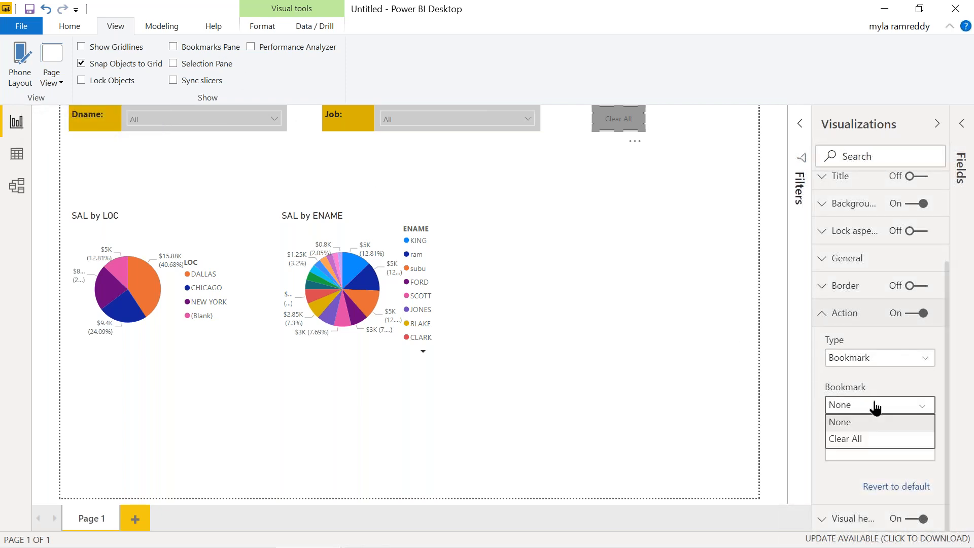
pyautogui.click(859, 439)
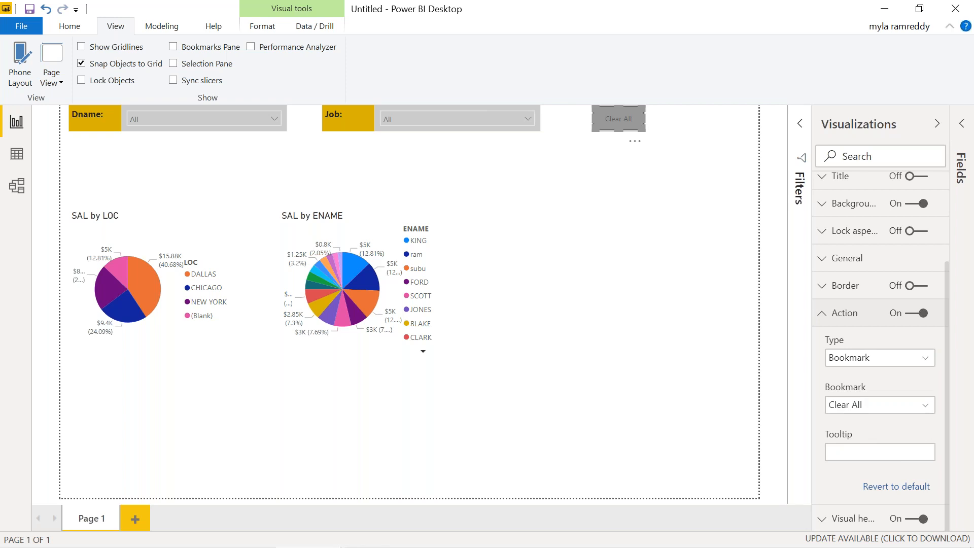
# - Set the button action's tooltip to Clear All Filters selection
pyautogui.click(859, 453)
pyautogui.write('Clear All Filters ')
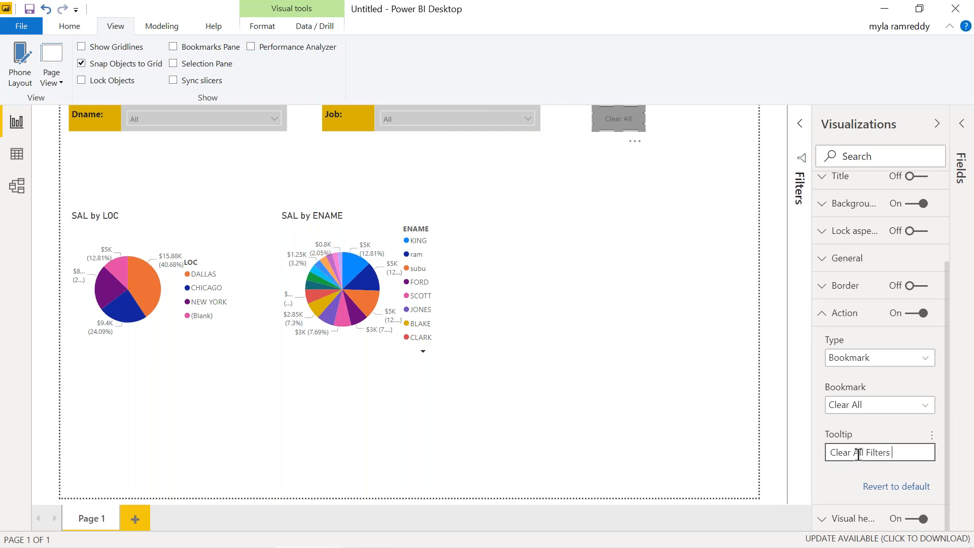
pyautogui.write('selection')
pyautogui.click(895, 437)
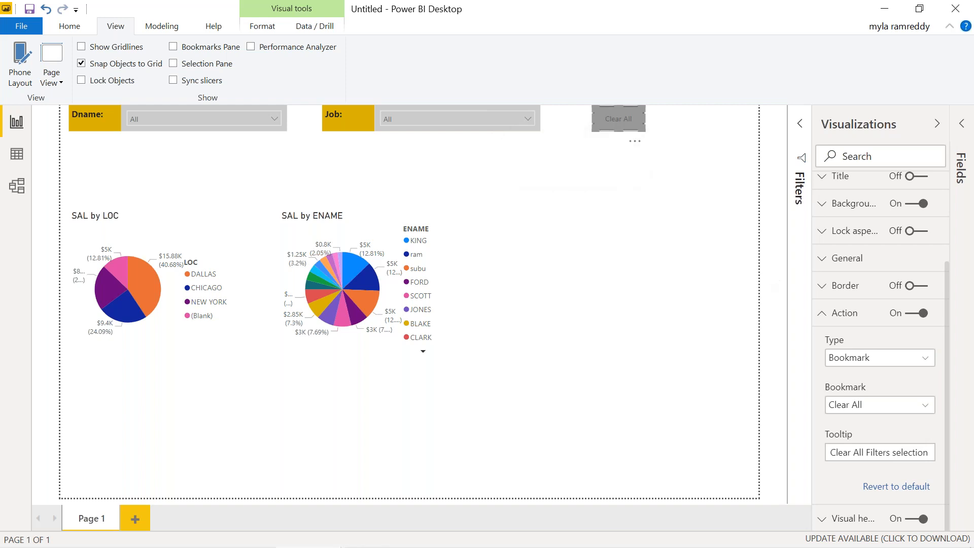
pyautogui.scroll(5, 877, 350)
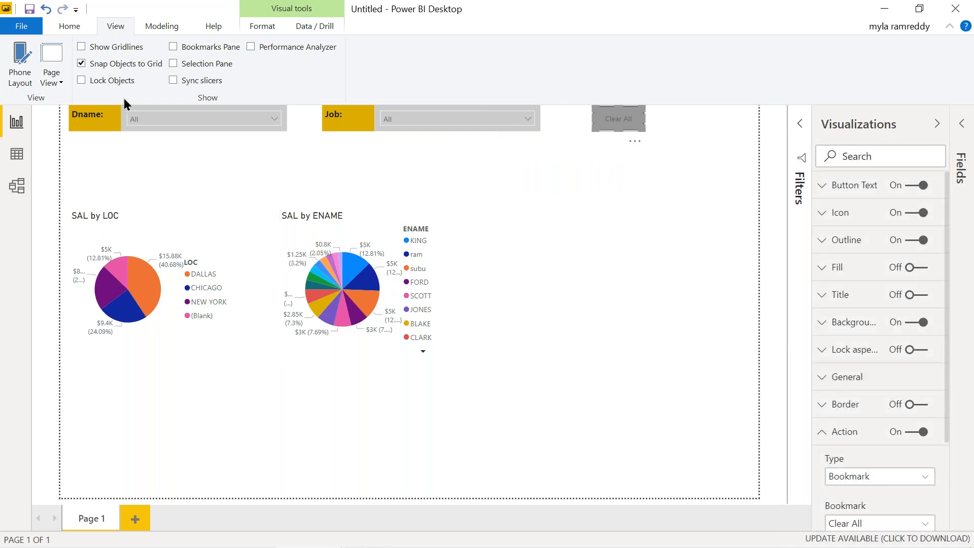
# - Save the report as Clear_all_bookmark1.pbix in the pbixfiles folder
pyautogui.click(30, 8)
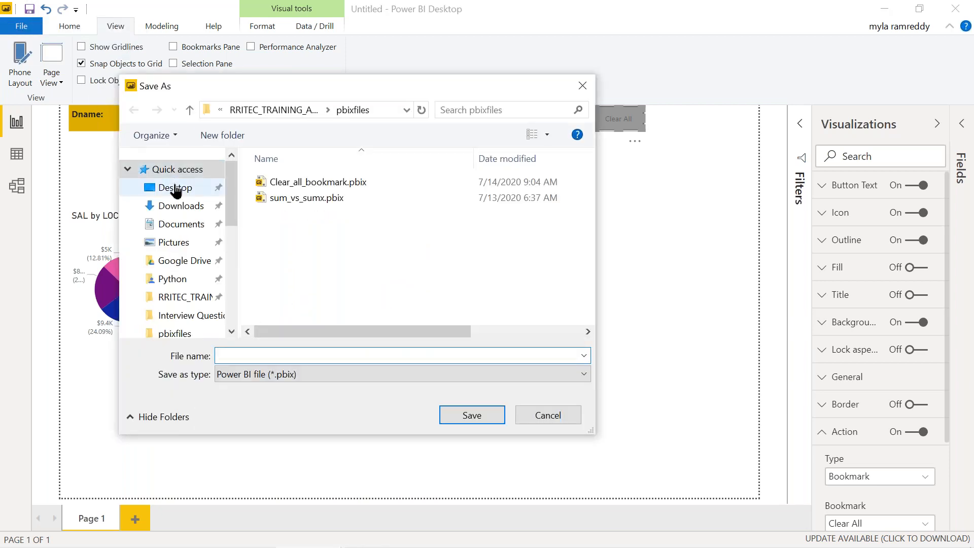
pyautogui.click(317, 179)
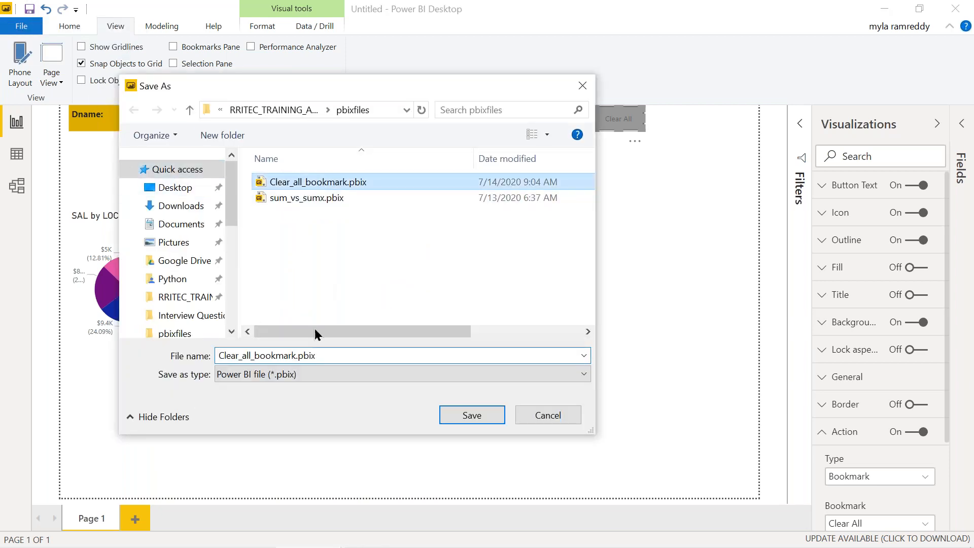
pyautogui.click(297, 360)
pyautogui.click(297, 360)
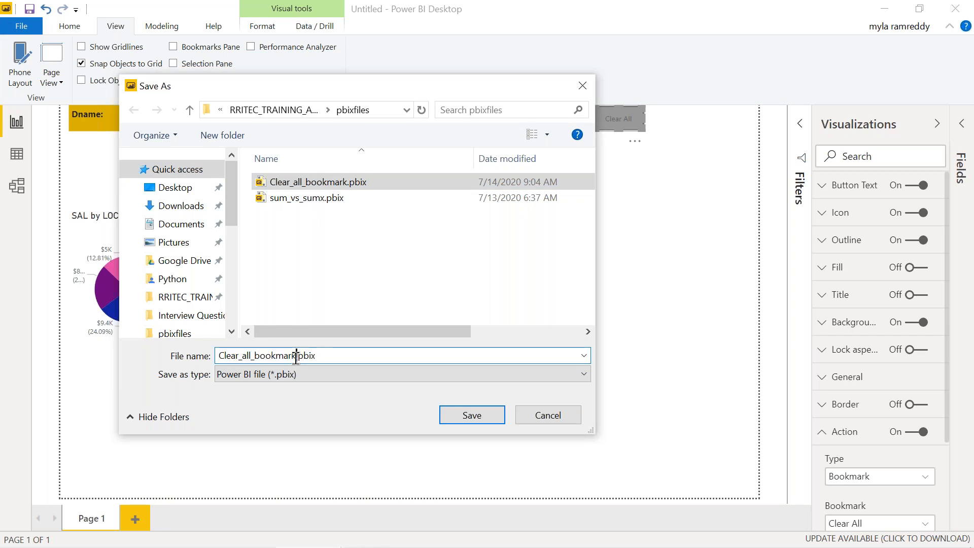
pyautogui.write('1')
pyautogui.press('Return')
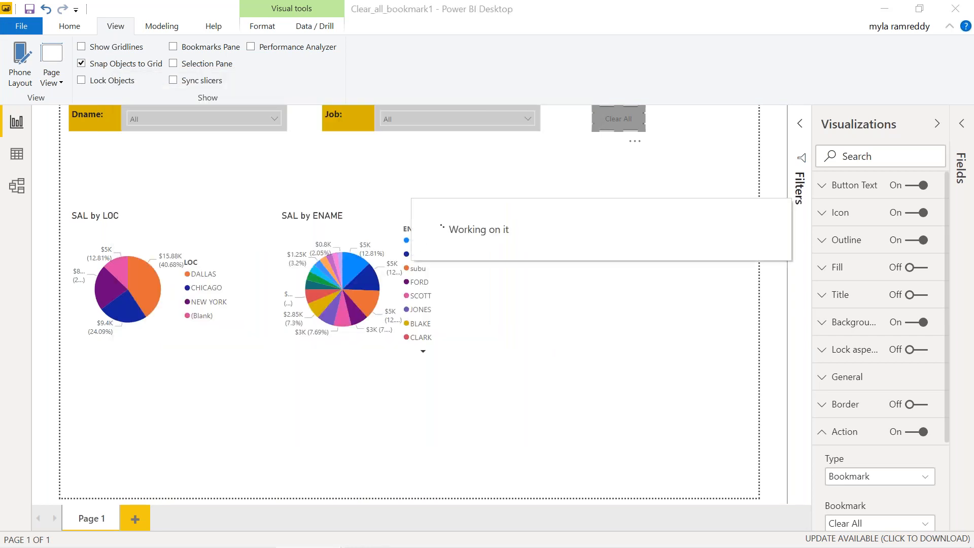
# - Test the Clear All button by filtering Dname to ACCOUNTING and Job to PRESIDENT and resetting both slicers with it
pyautogui.click(607, 373)
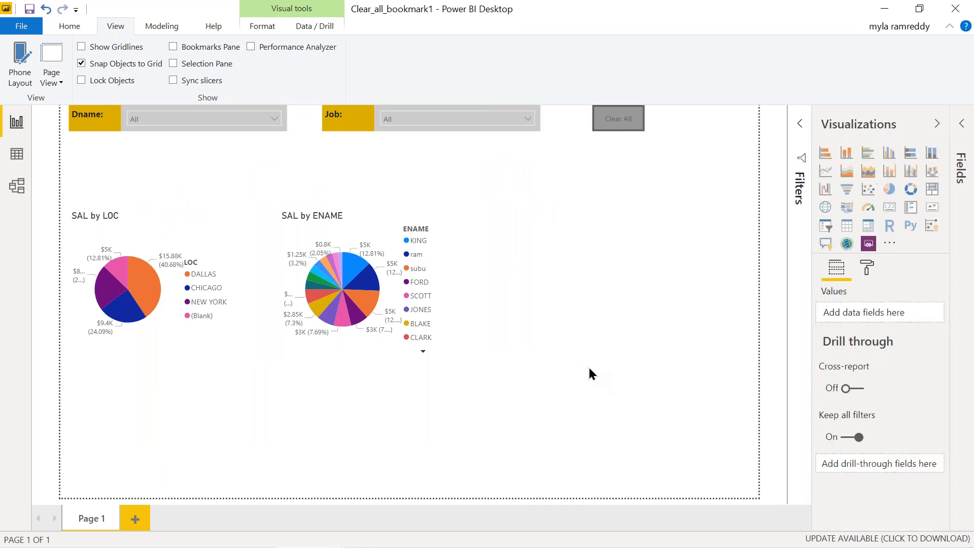
pyautogui.click(272, 118)
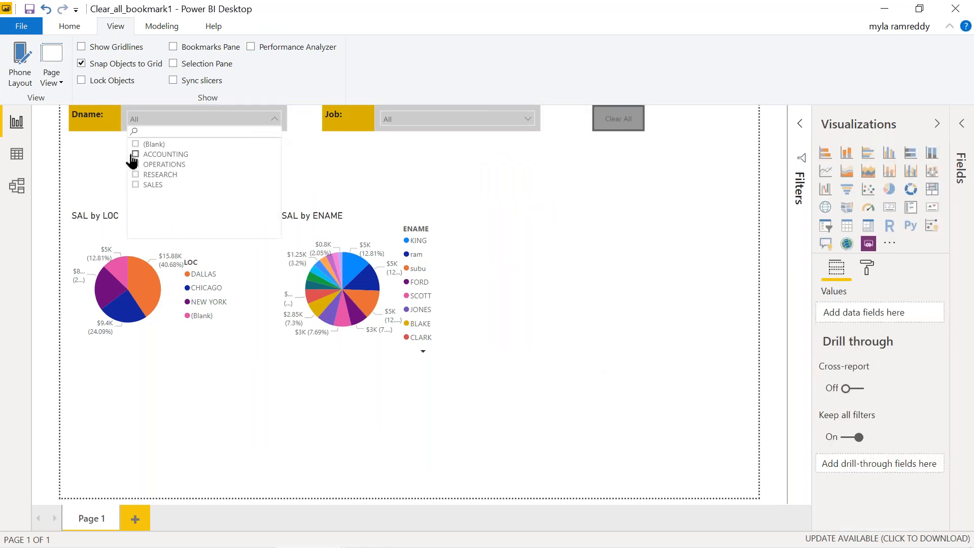
pyautogui.click(135, 154)
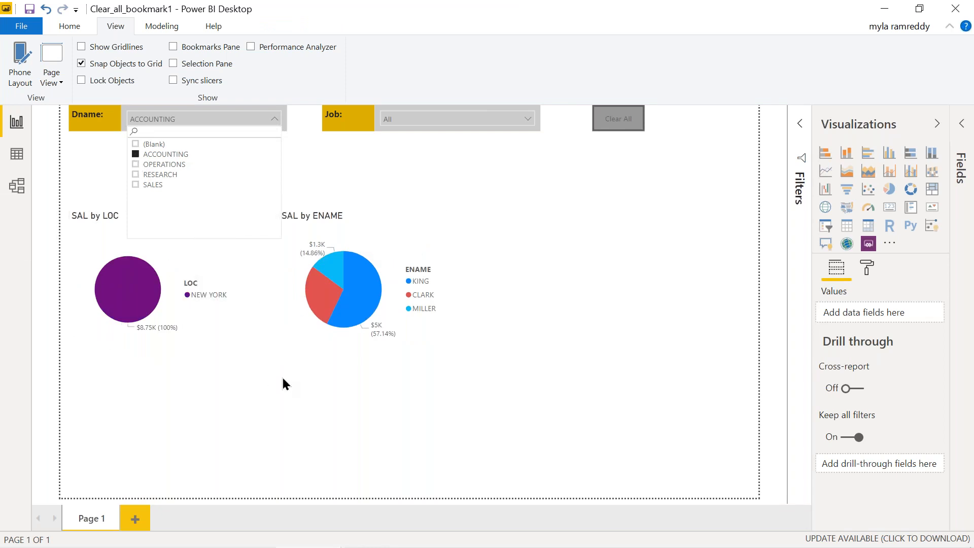
pyautogui.click(528, 122)
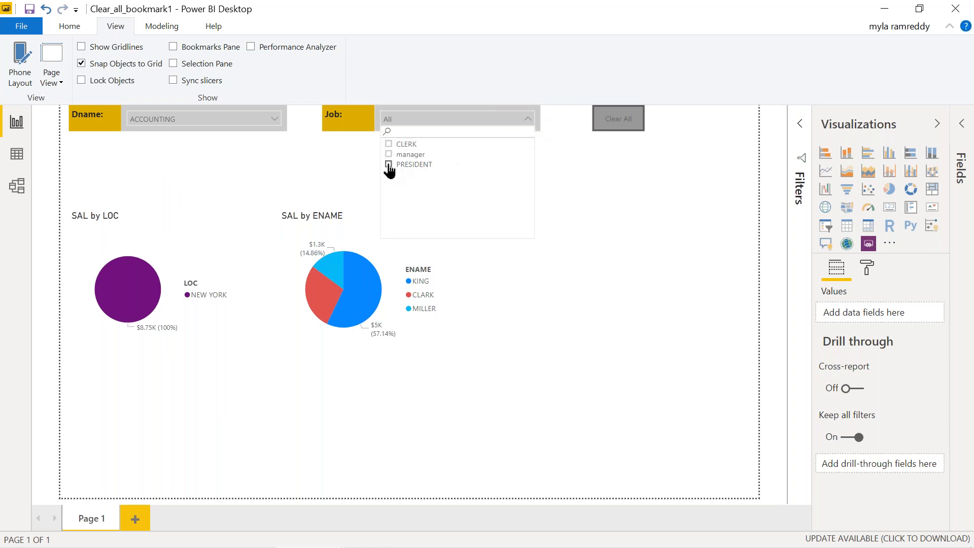
pyautogui.click(389, 165)
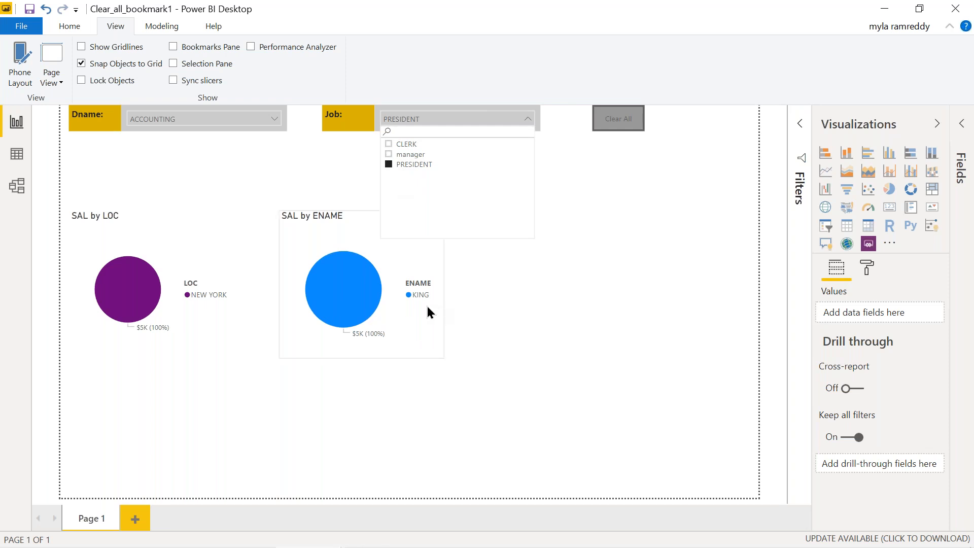
pyautogui.click(648, 390)
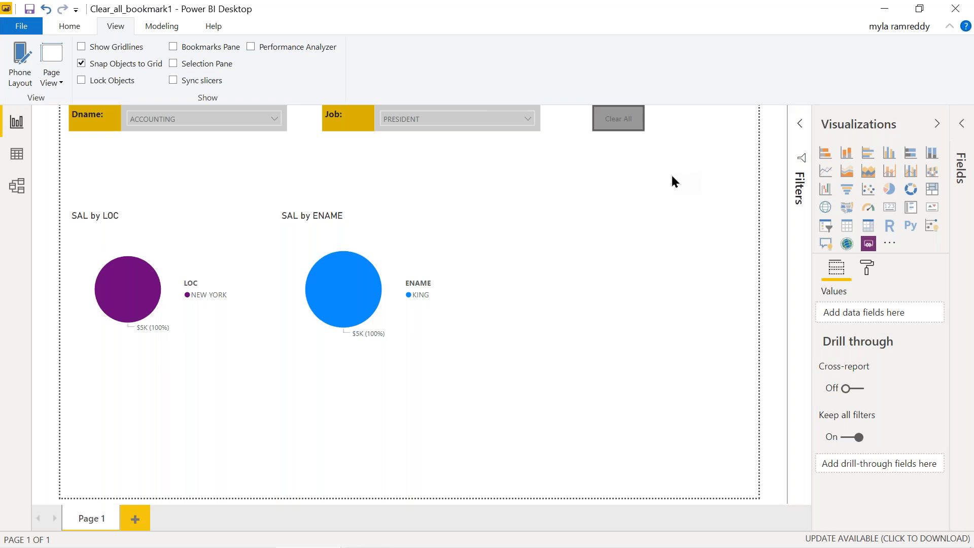
pyautogui.click(627, 130)
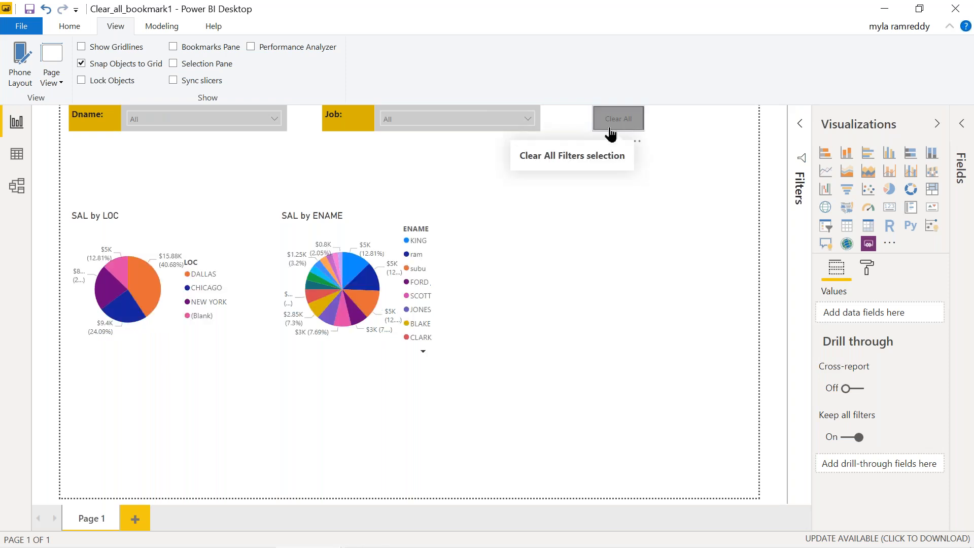
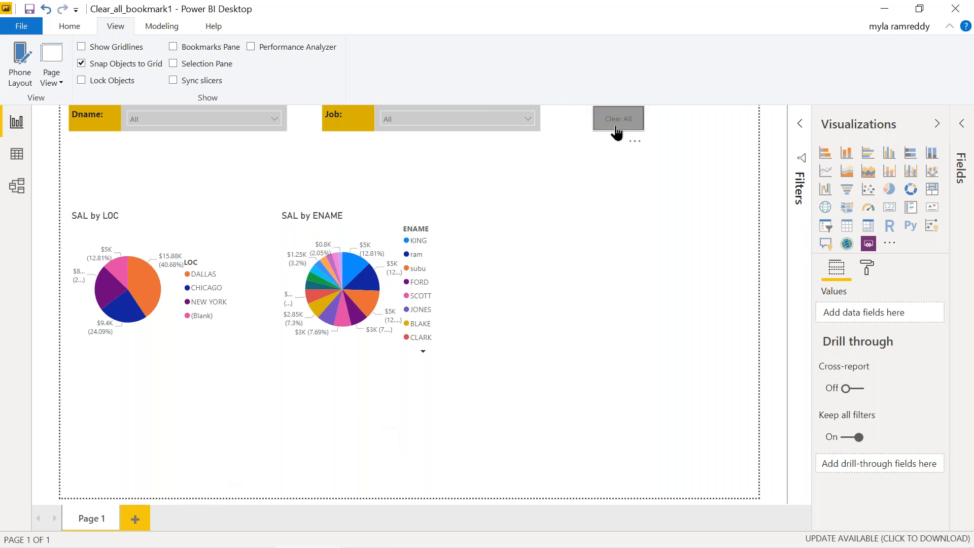
# - Filter the Dname slicer to ACCOUNTING and the Job slicer to PRESIDENT
pyautogui.click(273, 121)
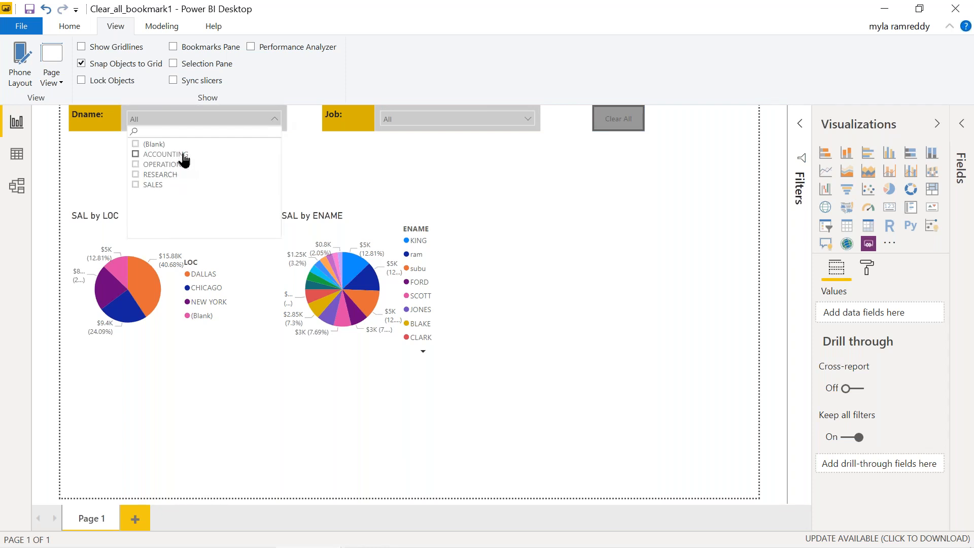
pyautogui.click(431, 120)
pyautogui.click(431, 120)
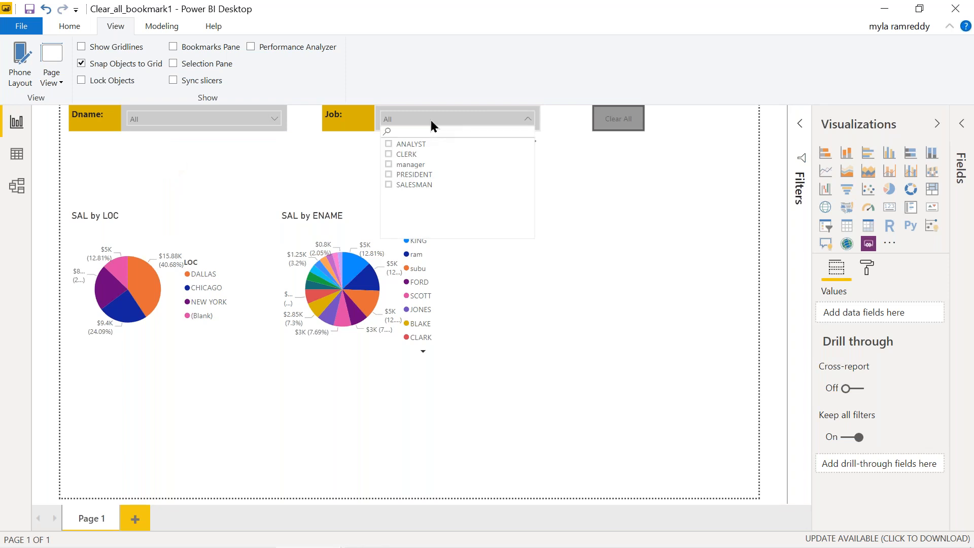
pyautogui.click(230, 120)
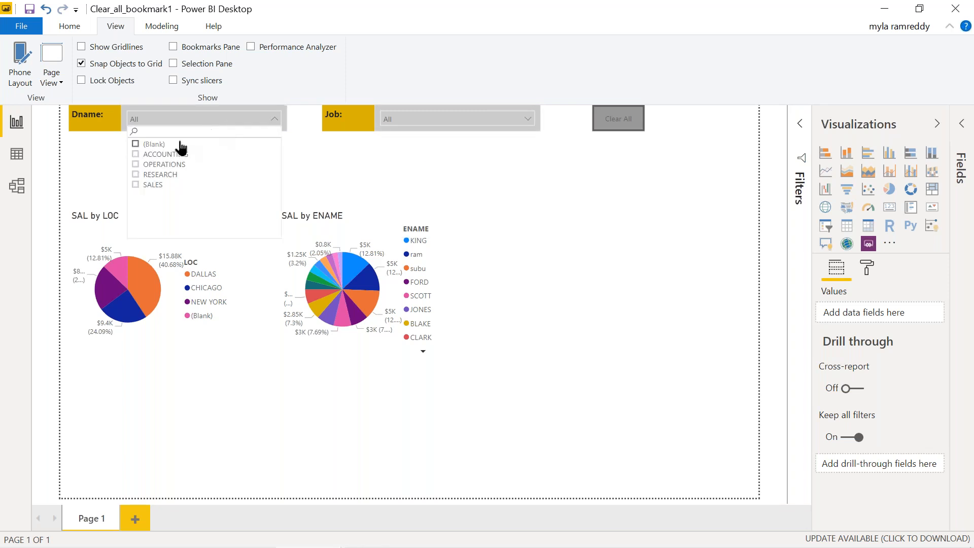
pyautogui.click(136, 155)
pyautogui.click(396, 117)
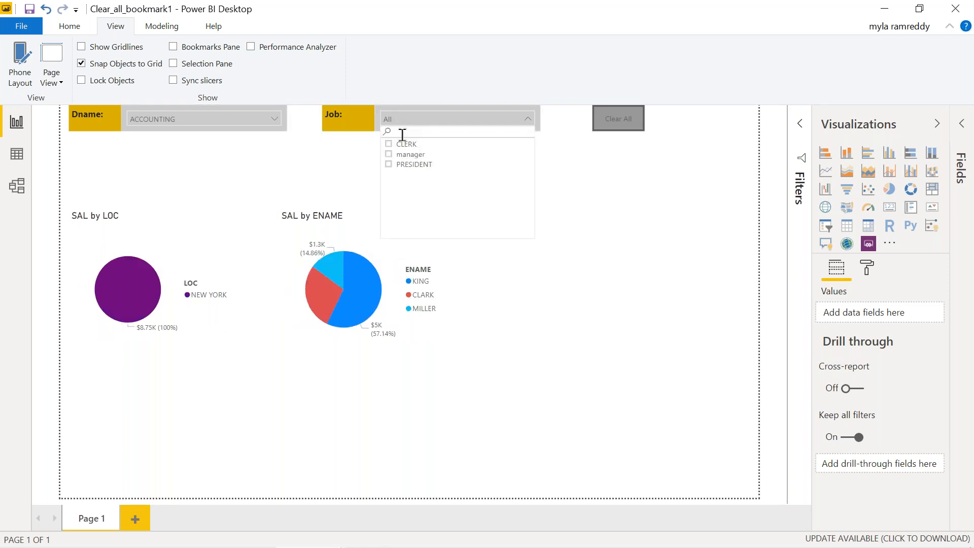
pyautogui.click(388, 164)
pyautogui.click(625, 332)
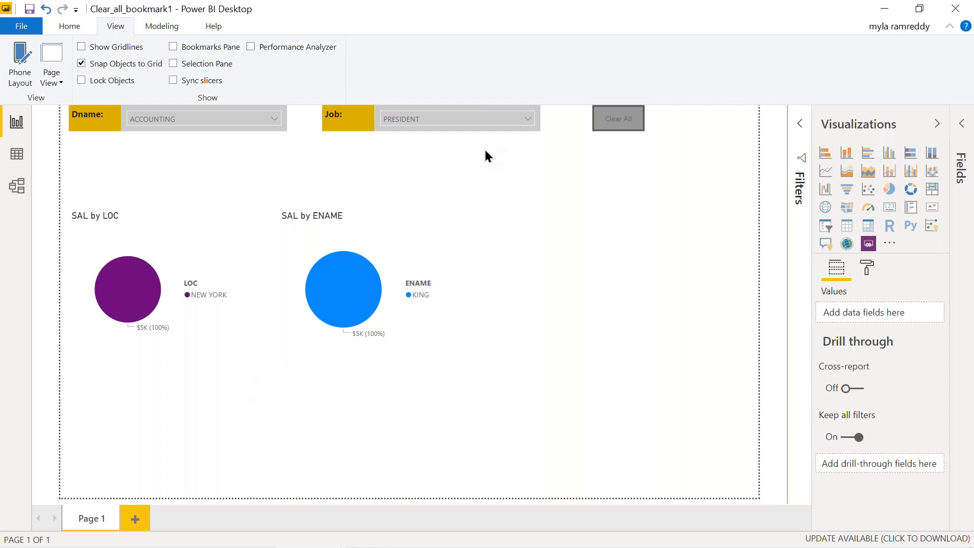
# - Add a bookmark of the current filter state and rename it Acounting_president
pyautogui.click(173, 47)
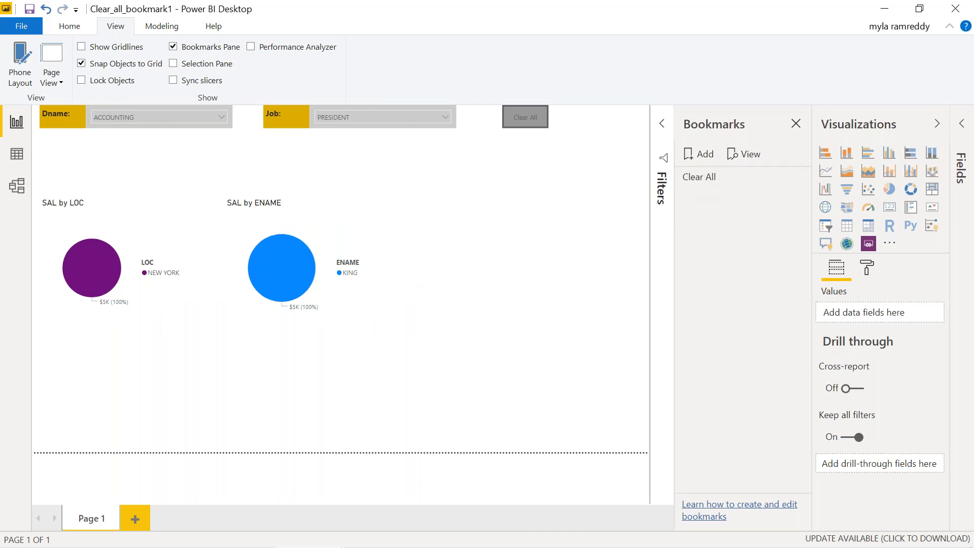
pyautogui.click(711, 156)
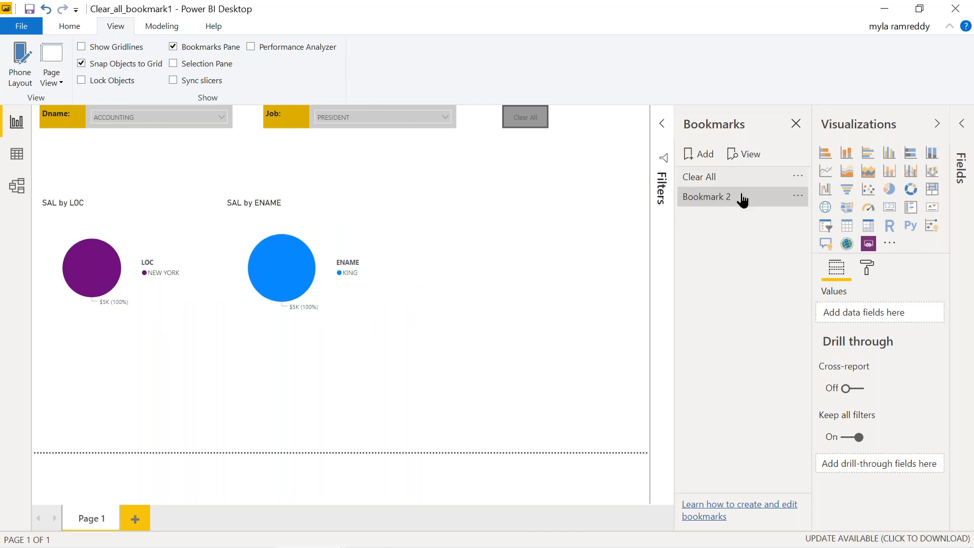
pyautogui.click(798, 196)
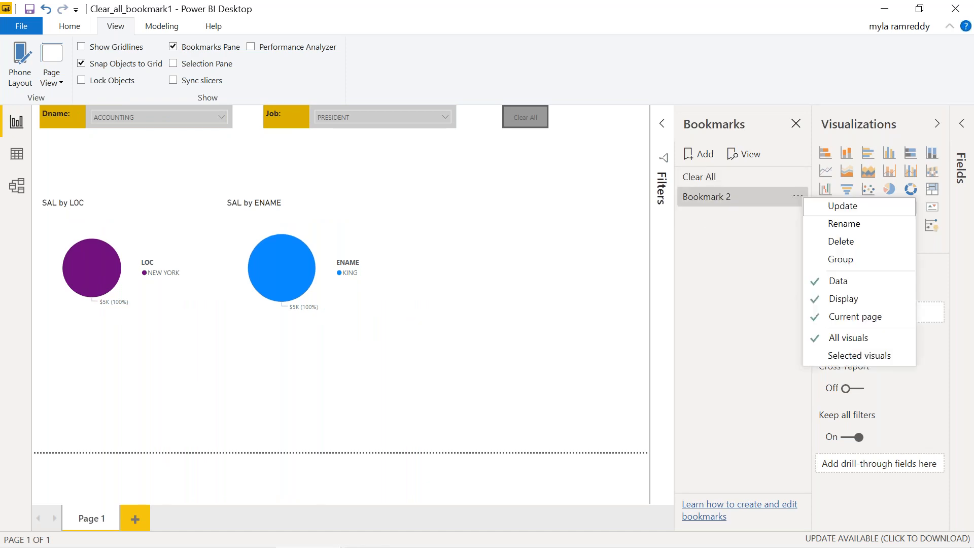
pyautogui.click(844, 225)
pyautogui.write('A')
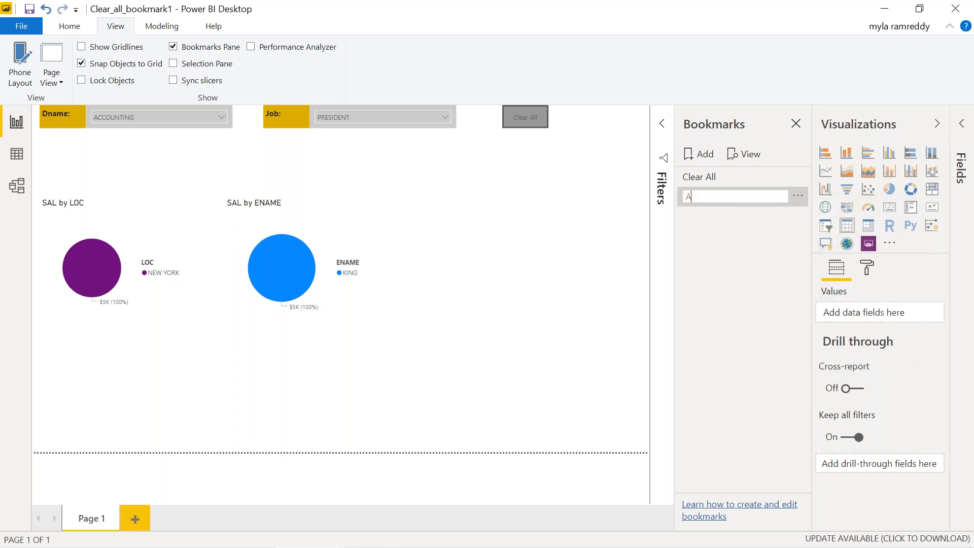
pyautogui.write('counting_president')
pyautogui.press('Return')
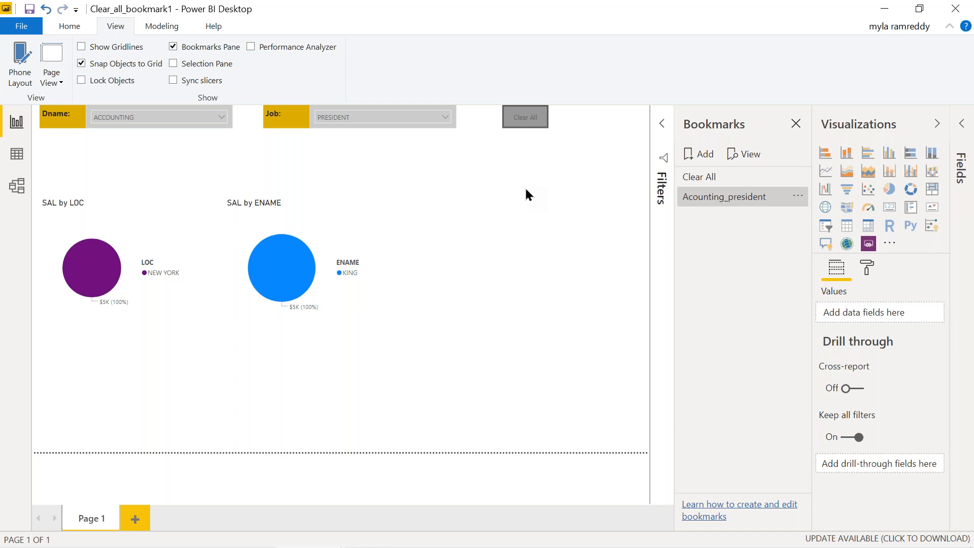
# - Insert a blank button and place it directly below the Clear All button
pyautogui.click(70, 26)
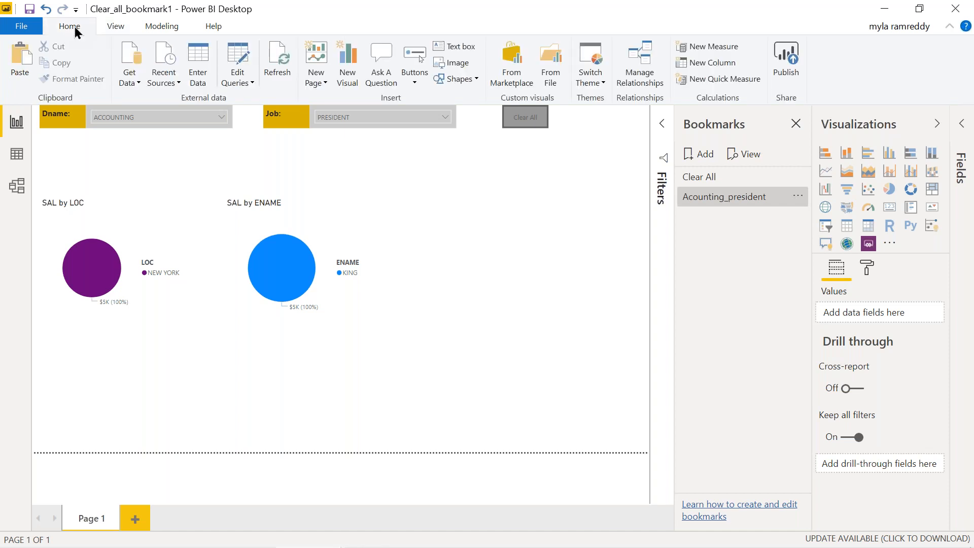
pyautogui.click(416, 84)
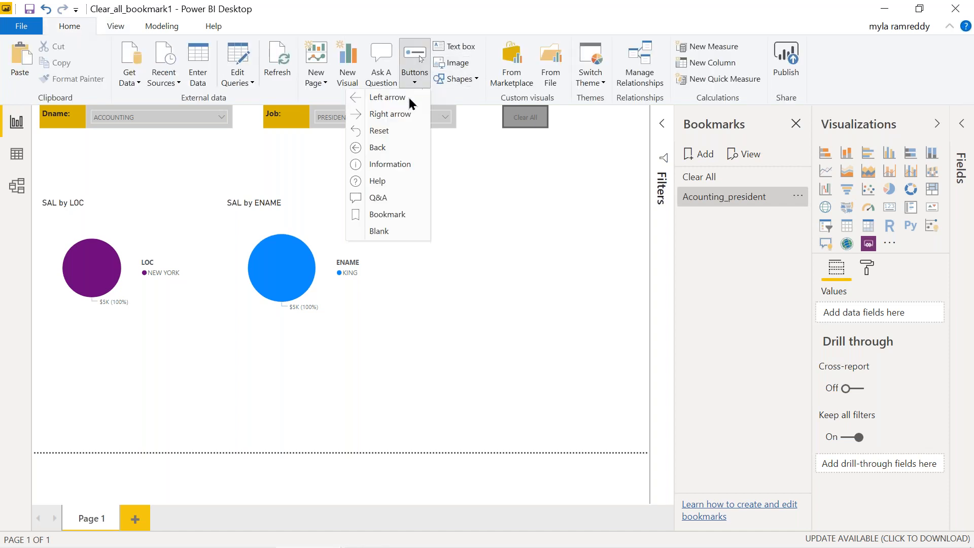
pyautogui.click(392, 229)
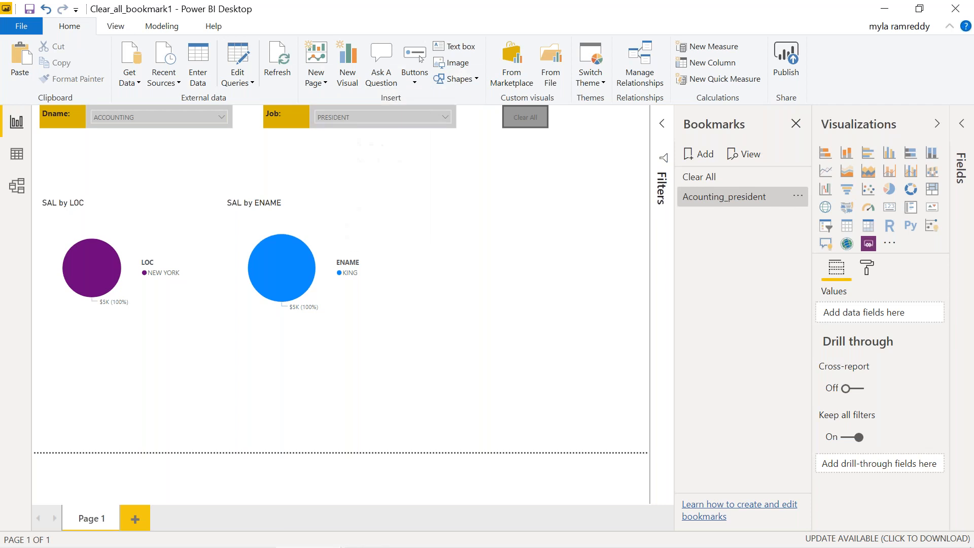
pyautogui.moveTo(49, 117); pyautogui.dragTo(523, 163)
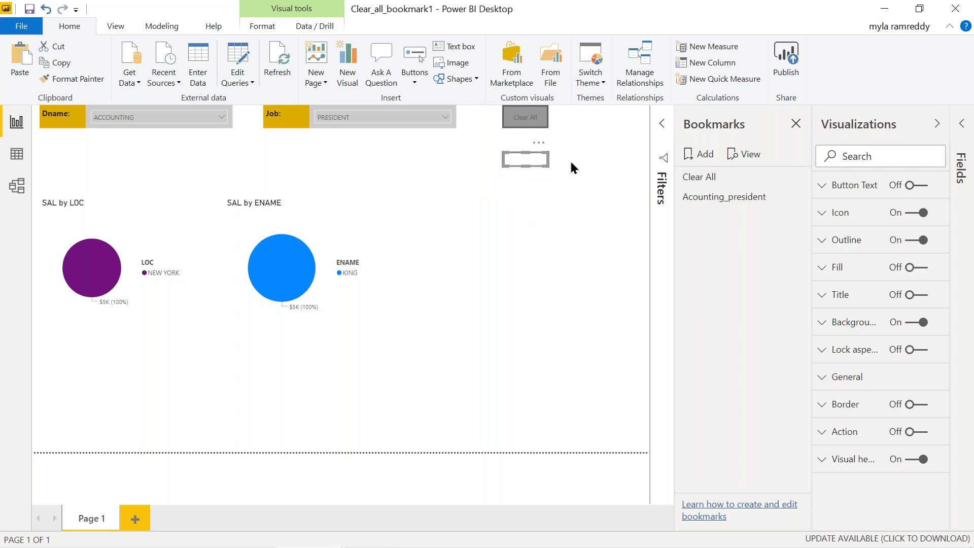
# - Enable the new button's text and set it to Accounting_president
pyautogui.click(920, 185)
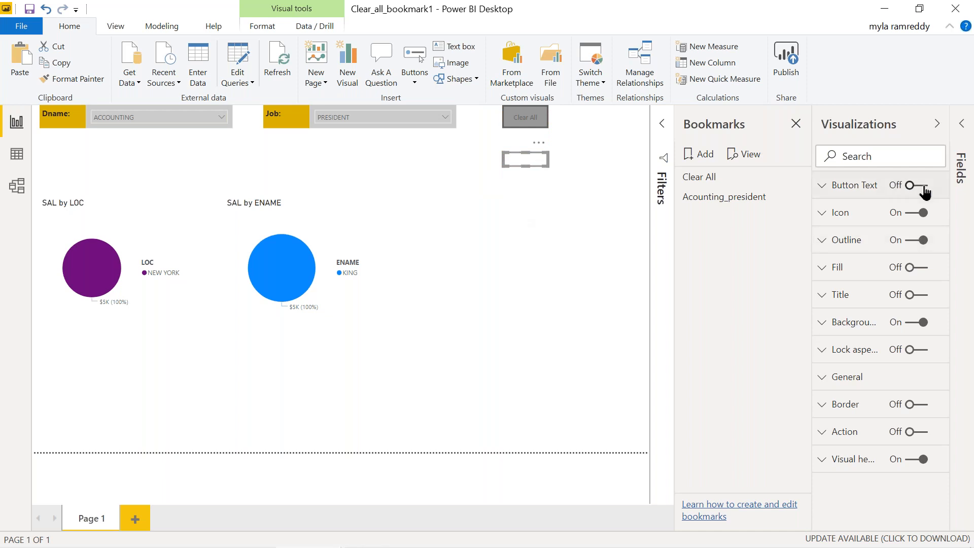
pyautogui.click(822, 187)
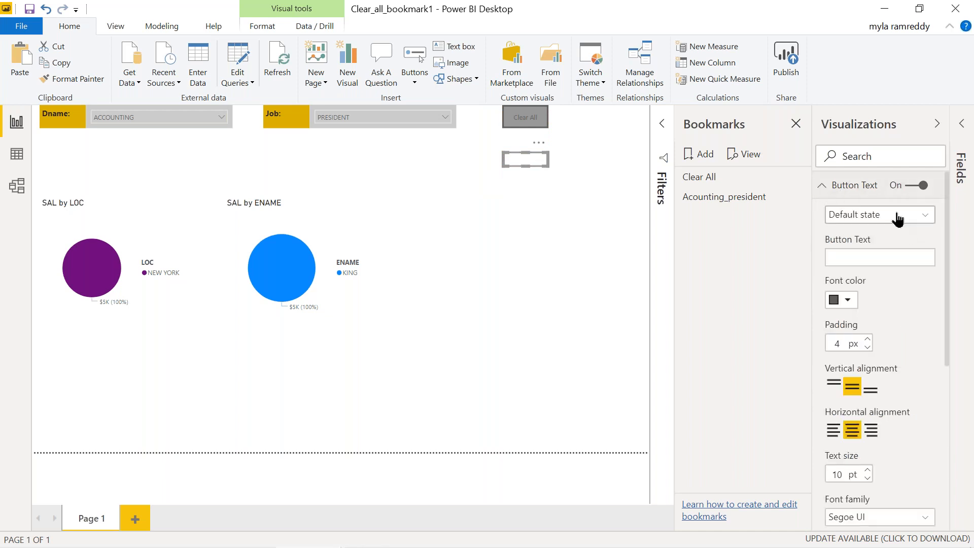
pyautogui.click(846, 255)
pyautogui.write('Accountin')
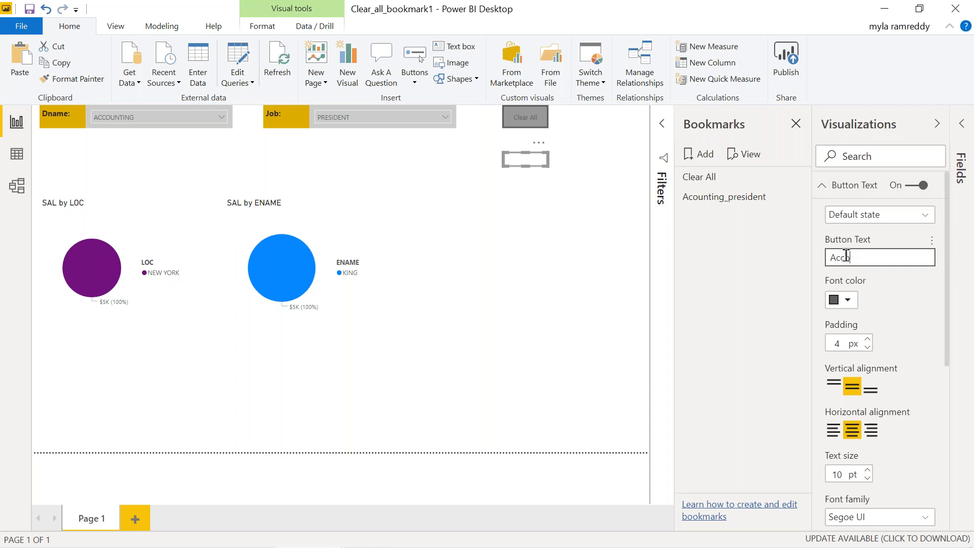
pyautogui.write('g_president')
pyautogui.click(823, 188)
# - Set the new button's background color to the bright blue theme color
pyautogui.click(846, 336)
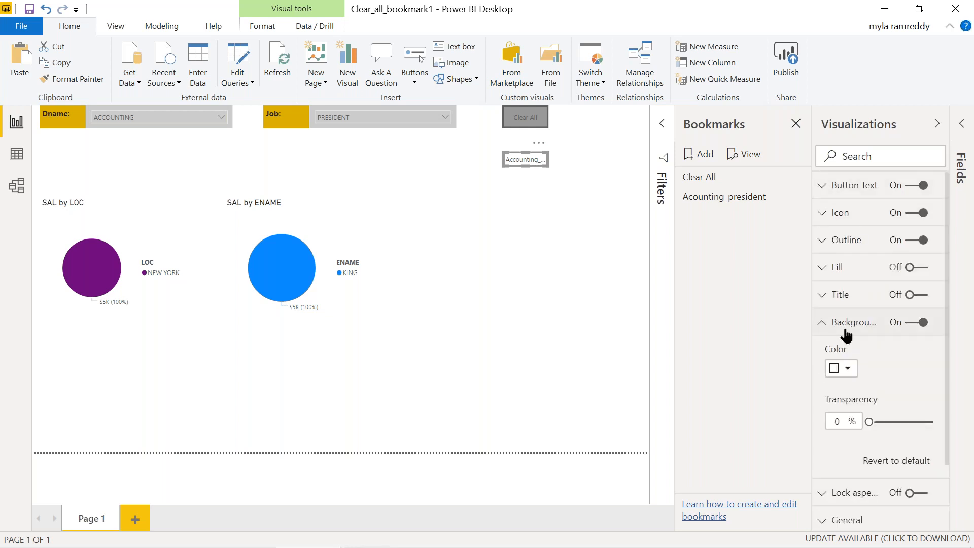
pyautogui.click(844, 371)
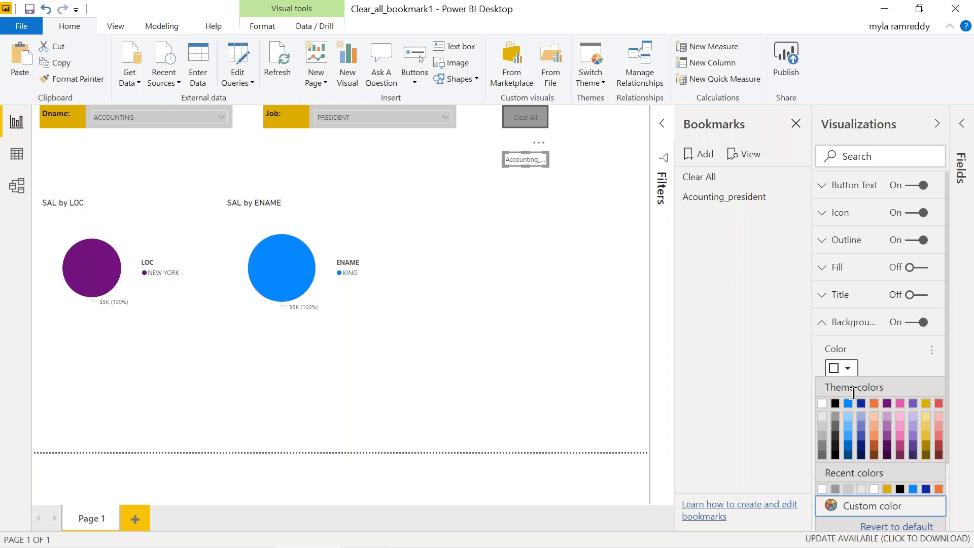
pyautogui.click(849, 405)
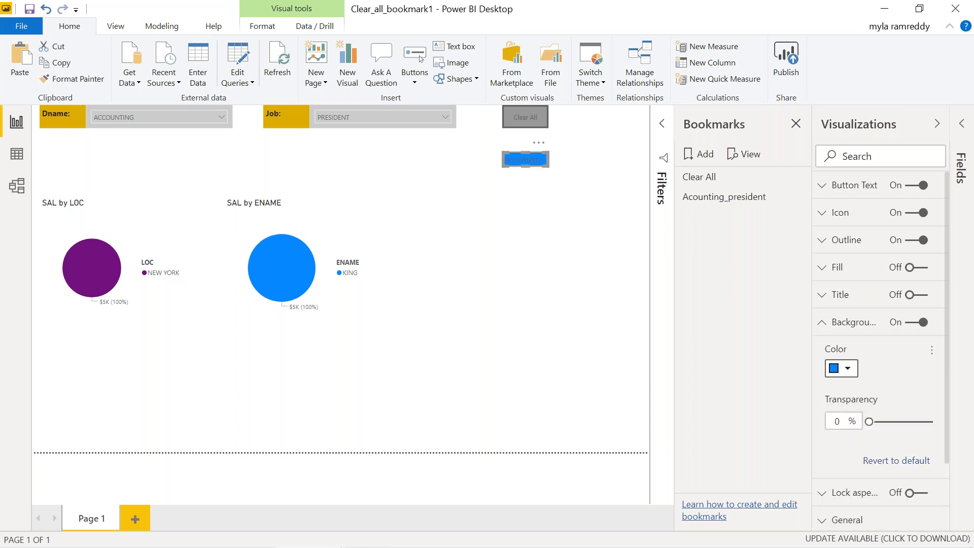
pyautogui.click(822, 324)
# - Enable the blue button's action with type Bookmark, link it to the Acounting_president bookmark, and save the report
pyautogui.click(831, 433)
pyautogui.click(922, 433)
pyautogui.scroll(-2, 913, 431)
pyautogui.click(879, 406)
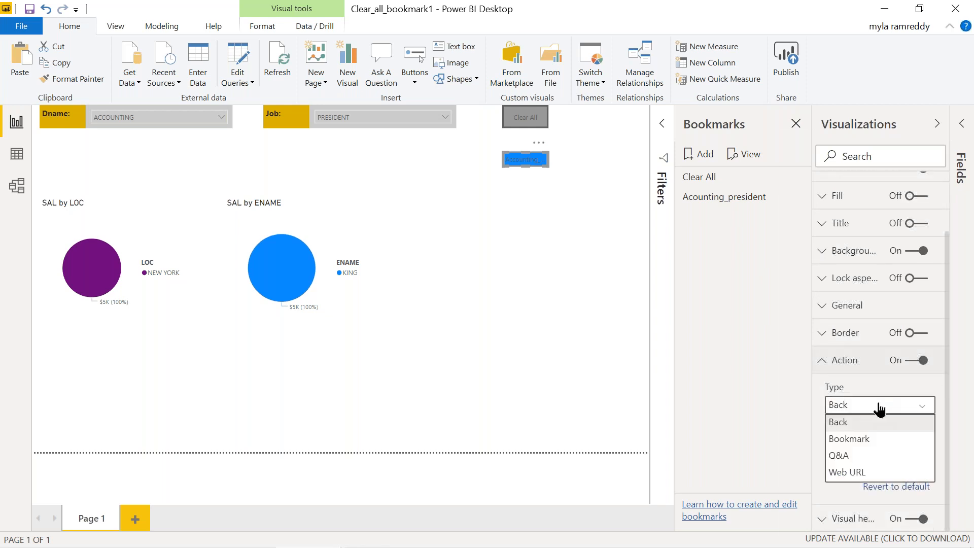
pyautogui.click(864, 438)
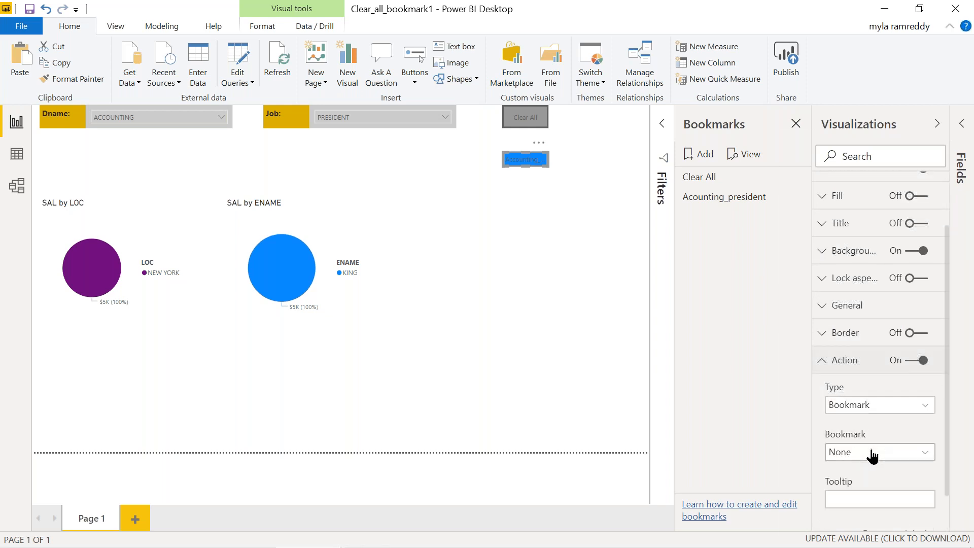
pyautogui.click(872, 456)
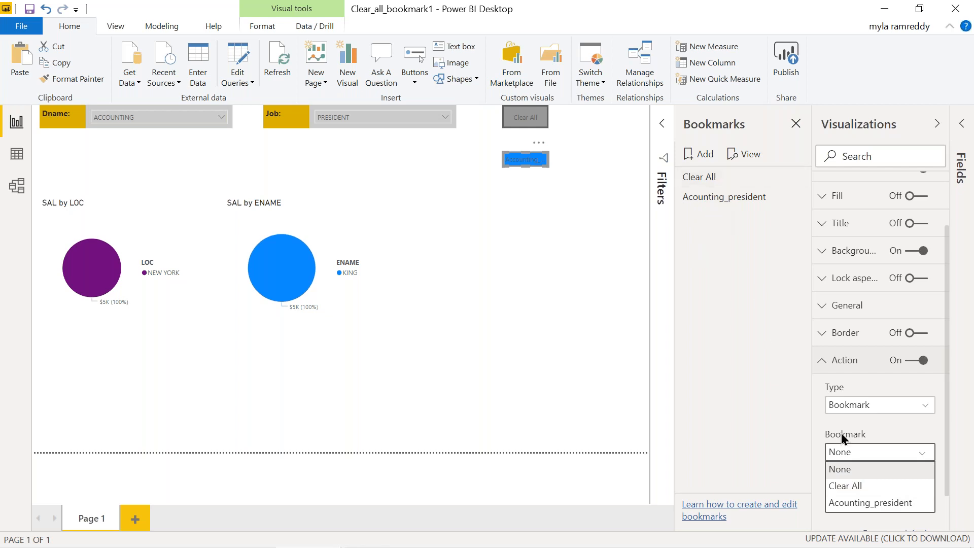
pyautogui.click(871, 503)
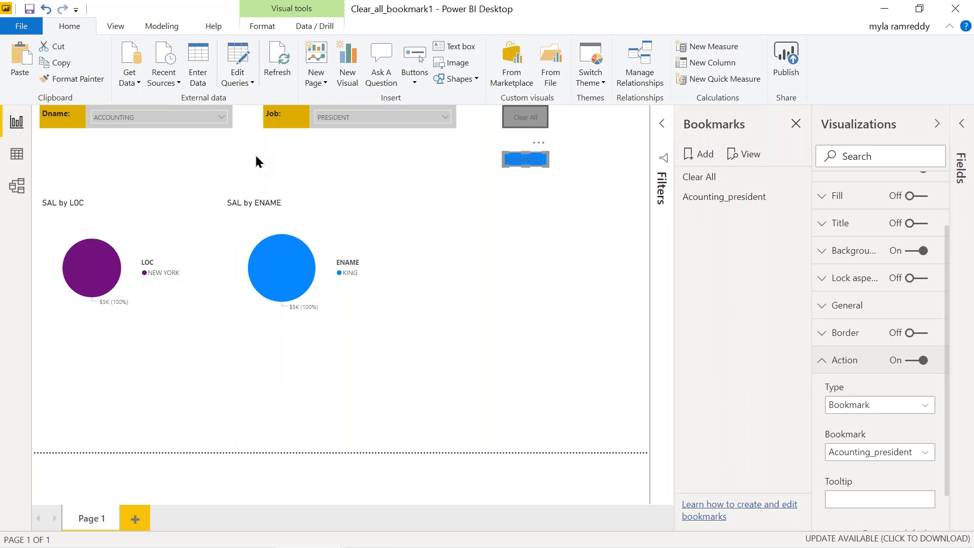
pyautogui.click(31, 11)
# - Change the Dname slicer to SALES and the Job slicer to manager for testing the blue button
pyautogui.click(157, 122)
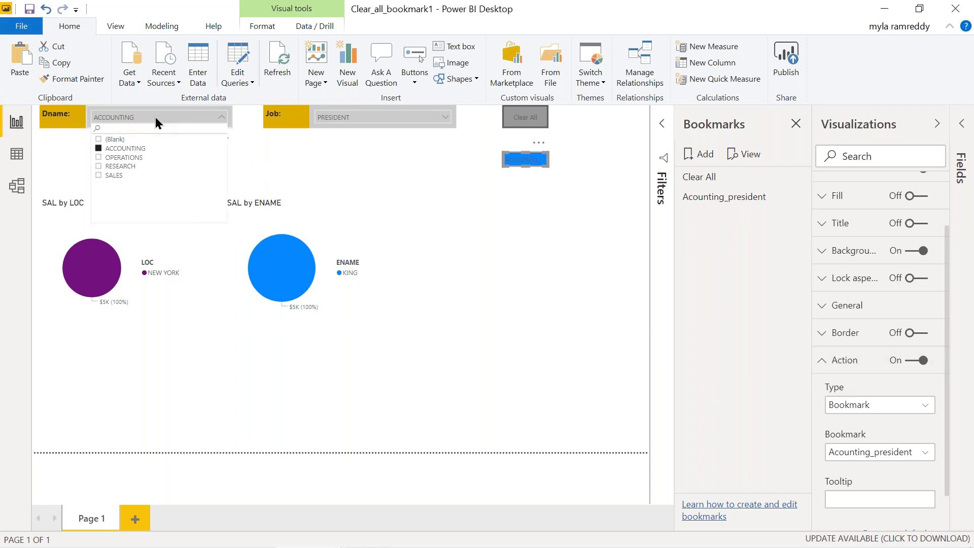
pyautogui.click(112, 176)
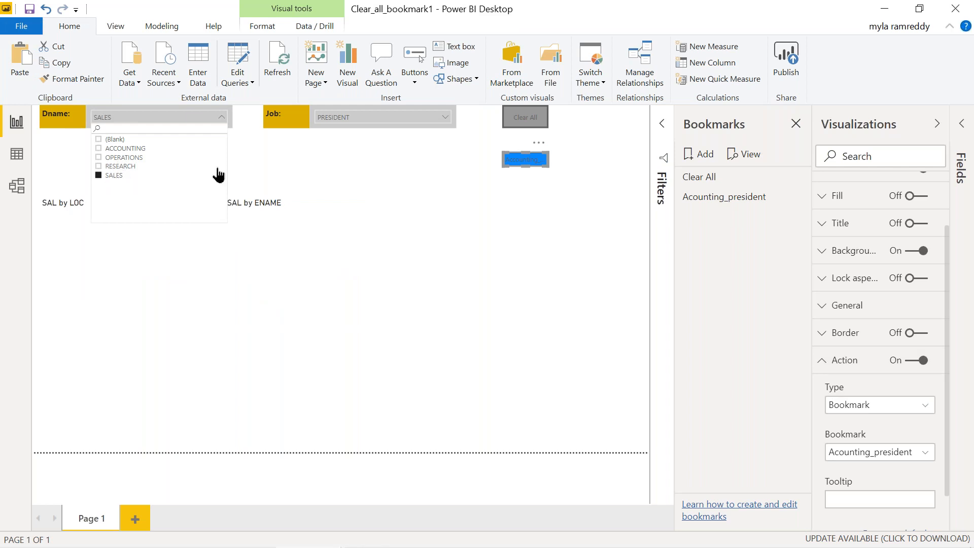
pyautogui.click(356, 117)
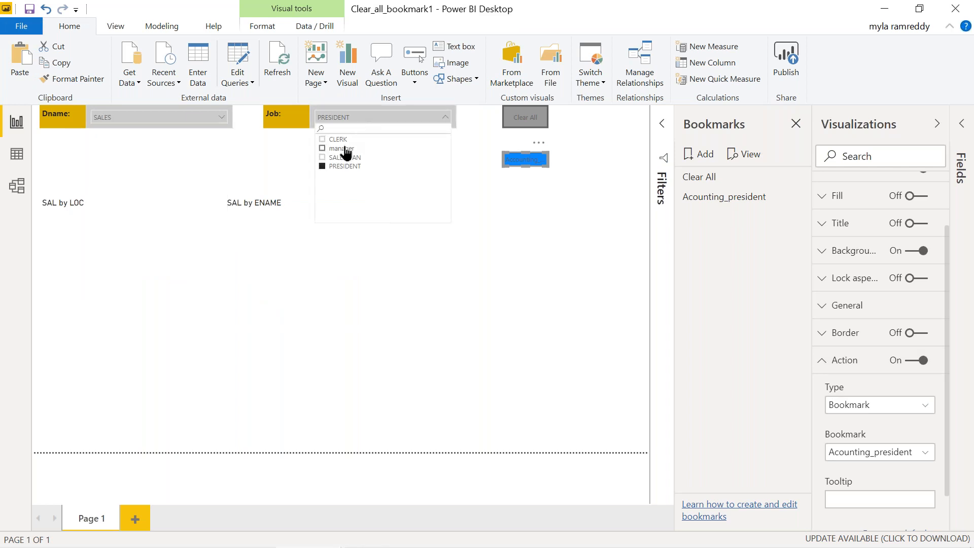
pyautogui.click(322, 148)
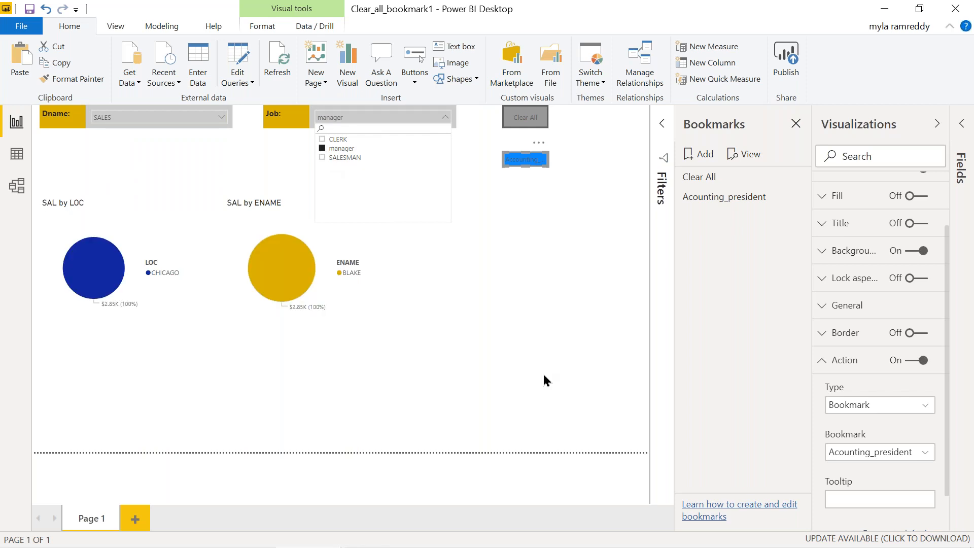
pyautogui.click(363, 283)
pyautogui.click(167, 299)
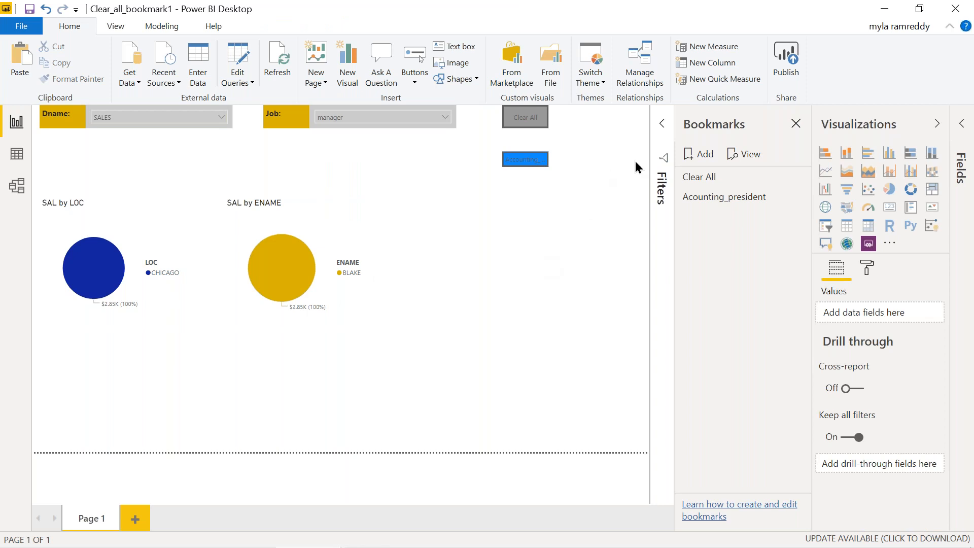
# - Close the bookmarks list and test the blue button and the Clear All button by alternately applying their bookmarks
pyautogui.click(795, 123)
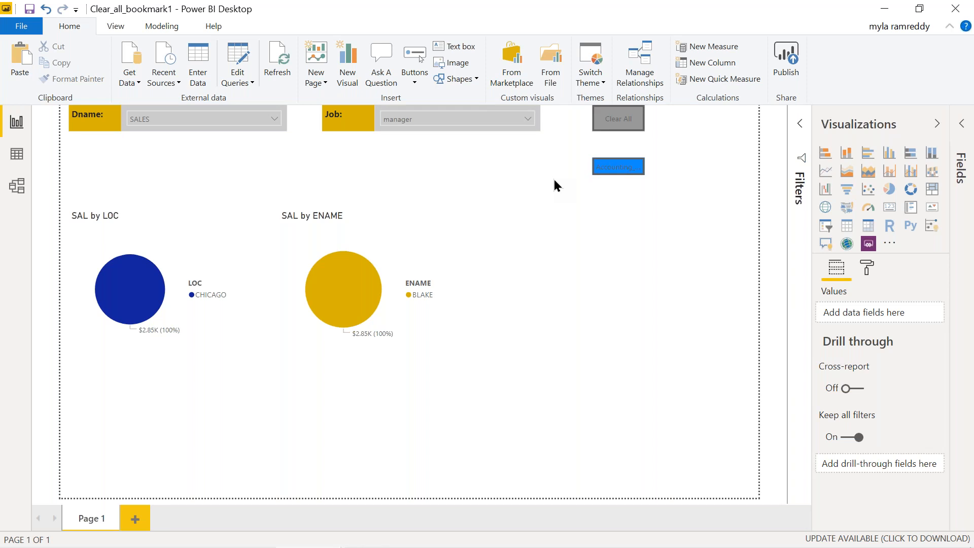
pyautogui.keyDown('ctrl'); pyautogui.click(624, 172); pyautogui.keyUp('ctrl')
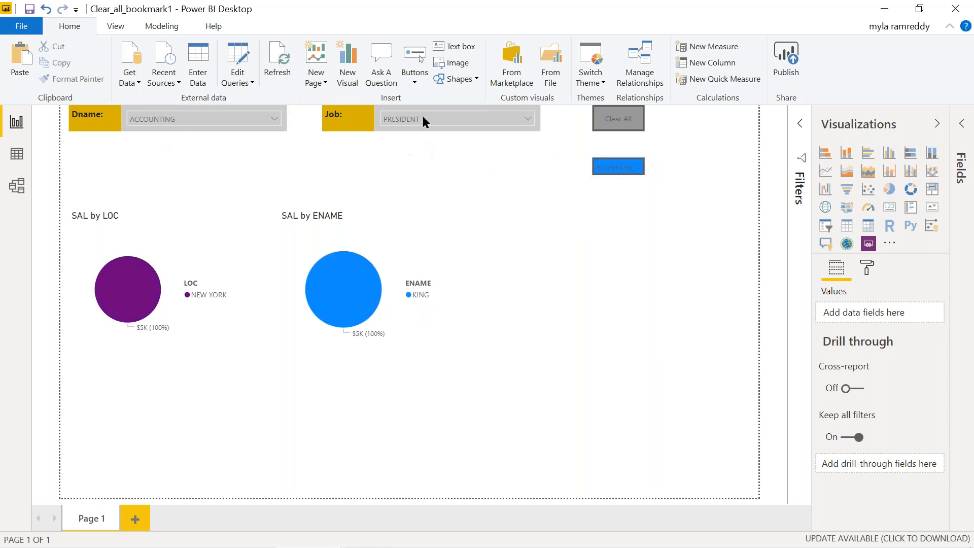
pyautogui.keyDown('ctrl'); pyautogui.click(620, 128); pyautogui.keyUp('ctrl')
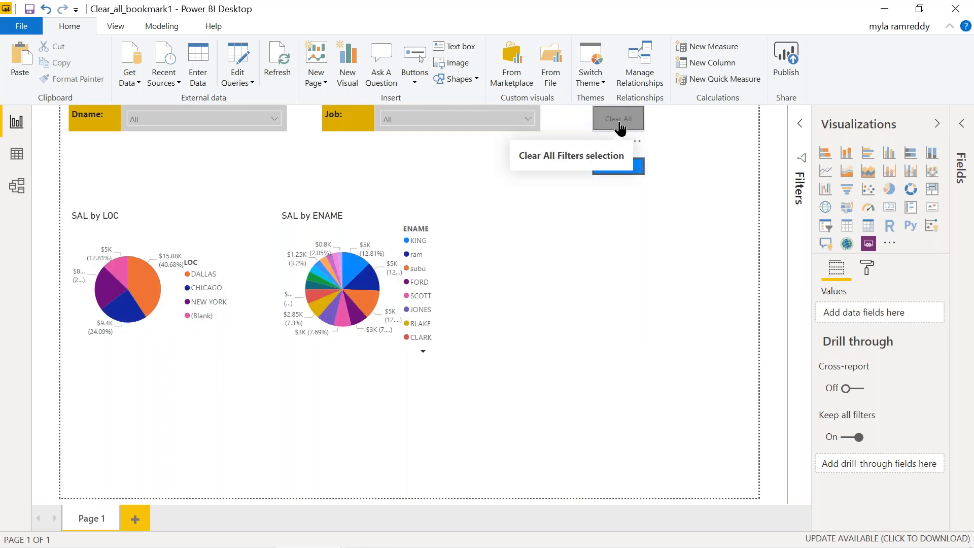
pyautogui.keyDown('ctrl'); pyautogui.click(632, 174); pyautogui.keyUp('ctrl')
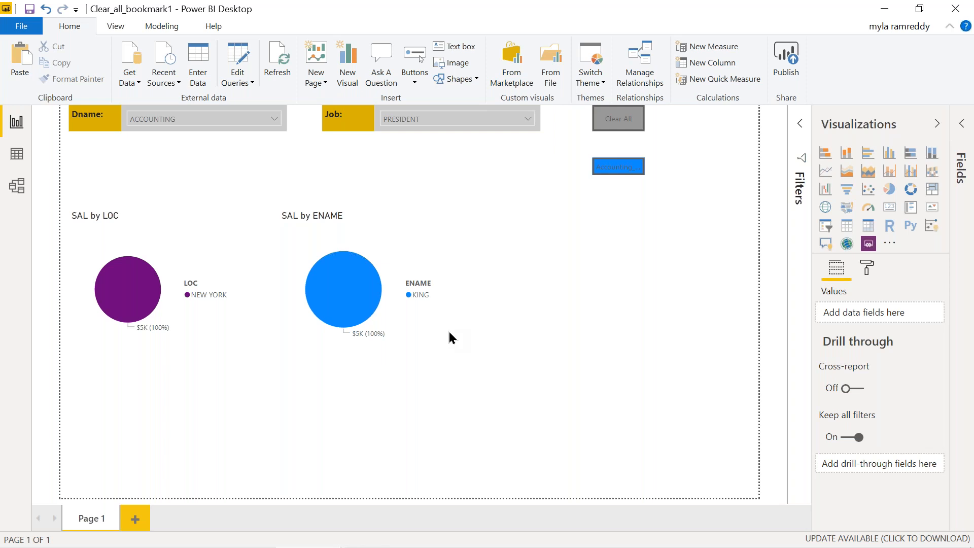
# - Add a second report page and insert a table visual showing DNAME from DEPT and SAL from EMP
pyautogui.click(136, 519)
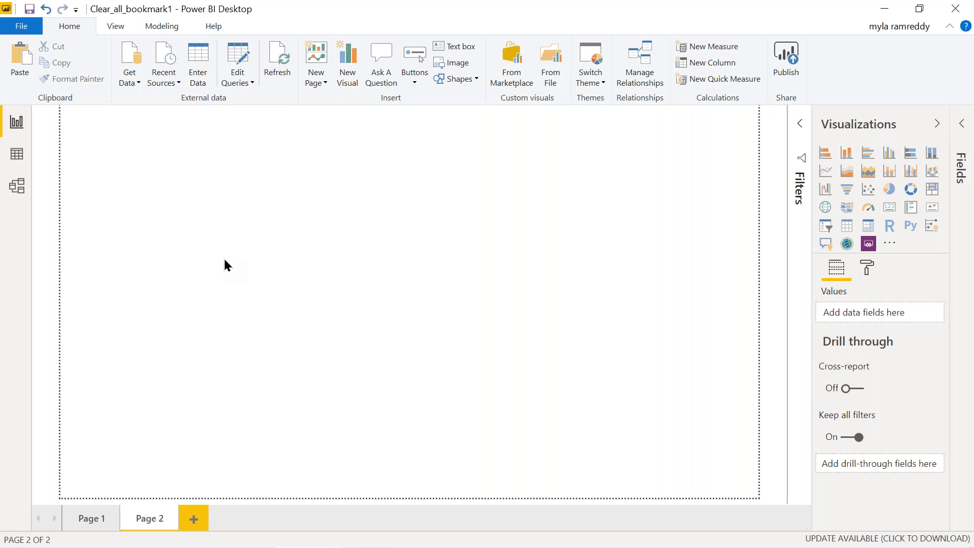
pyautogui.click(847, 234)
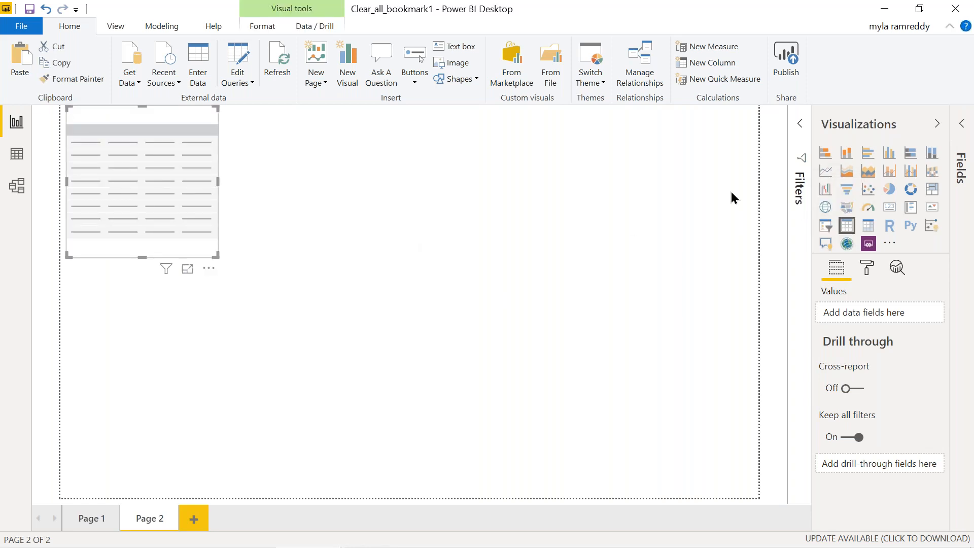
pyautogui.click(960, 164)
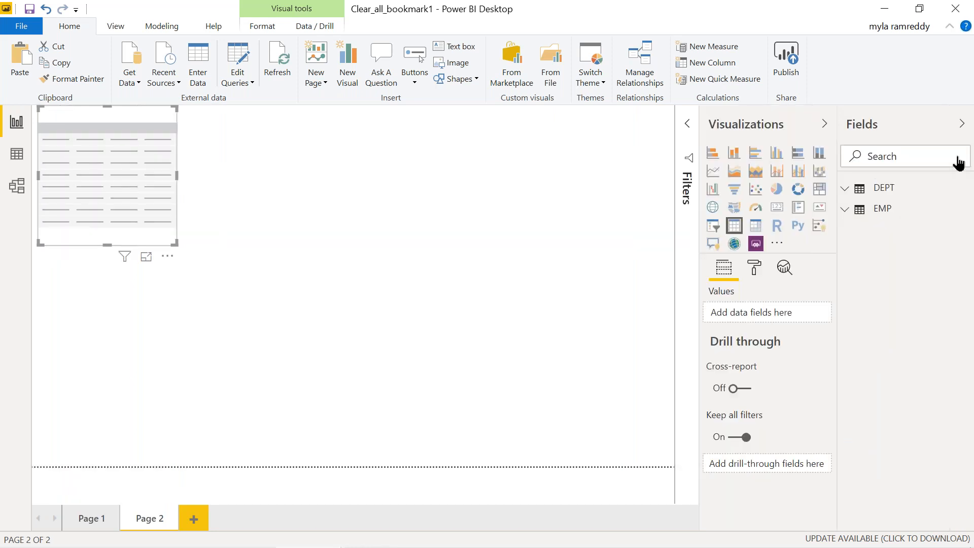
pyautogui.click(846, 212)
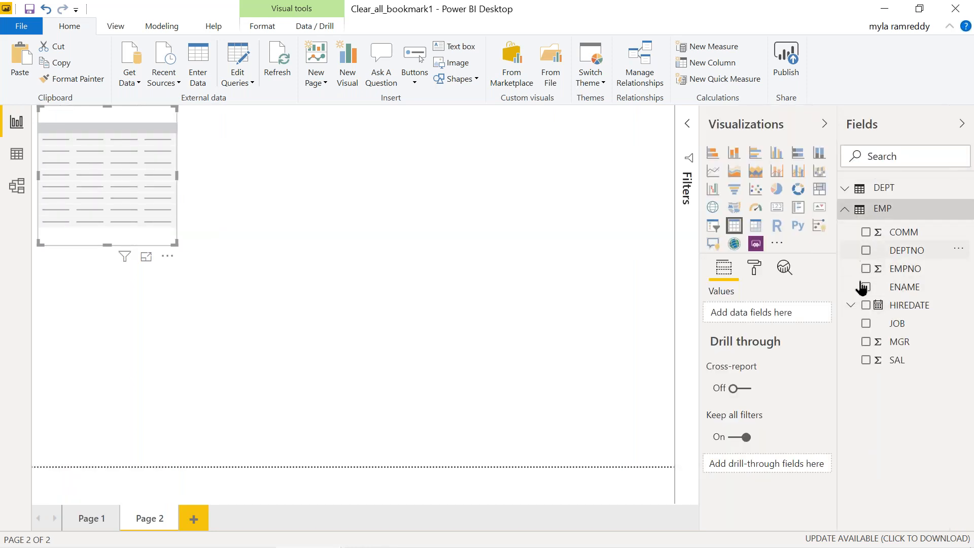
pyautogui.click(846, 189)
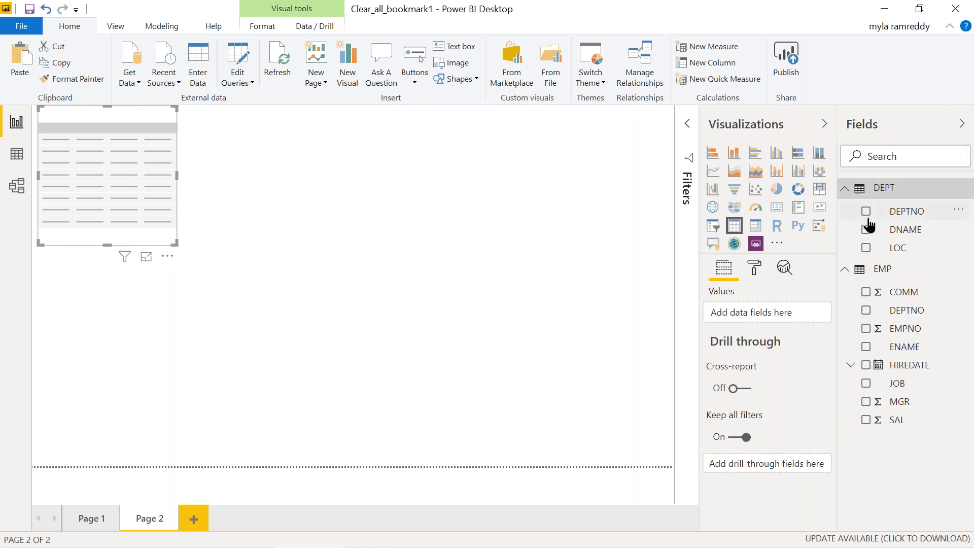
pyautogui.click(866, 232)
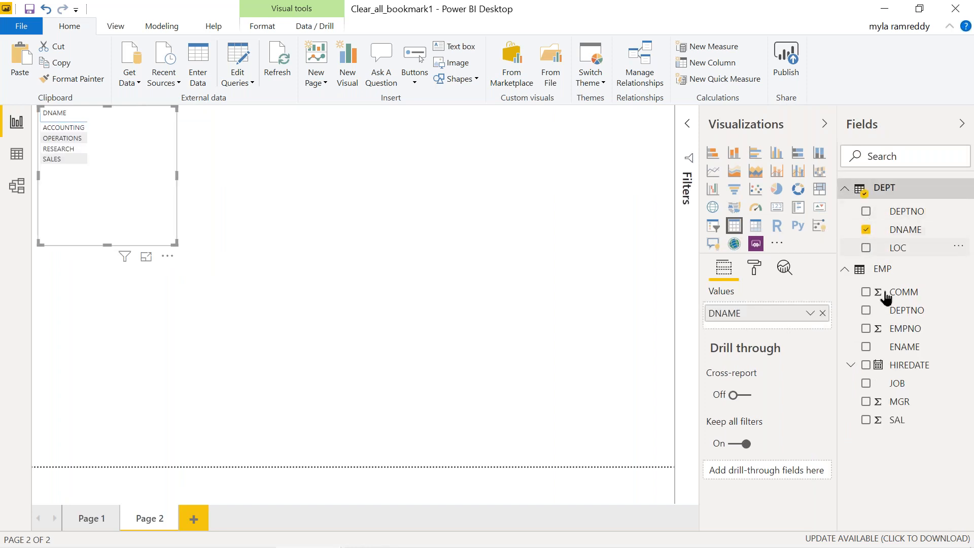
pyautogui.click(866, 421)
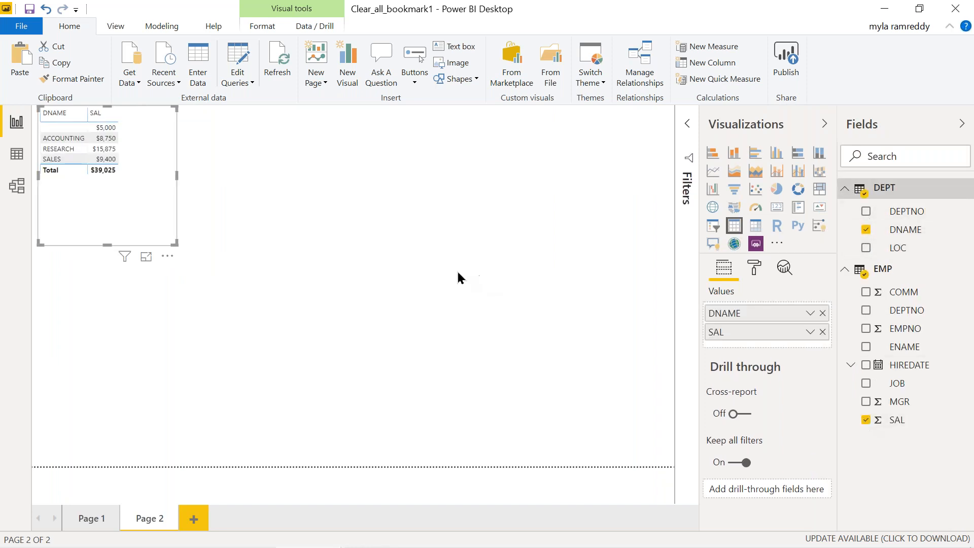
pyautogui.click(344, 266)
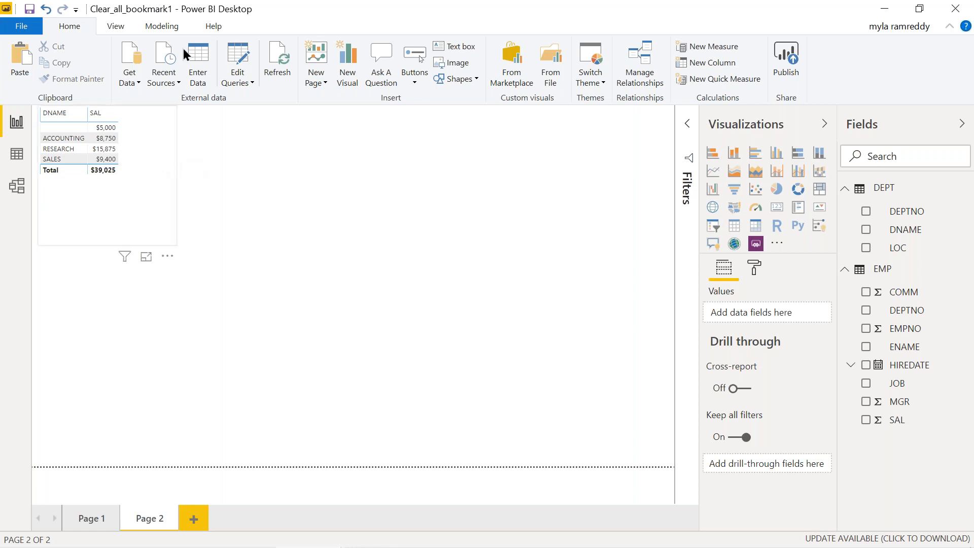
# - Show the bookmarks list, add a bookmark for the second page, and rename it Table
pyautogui.click(120, 27)
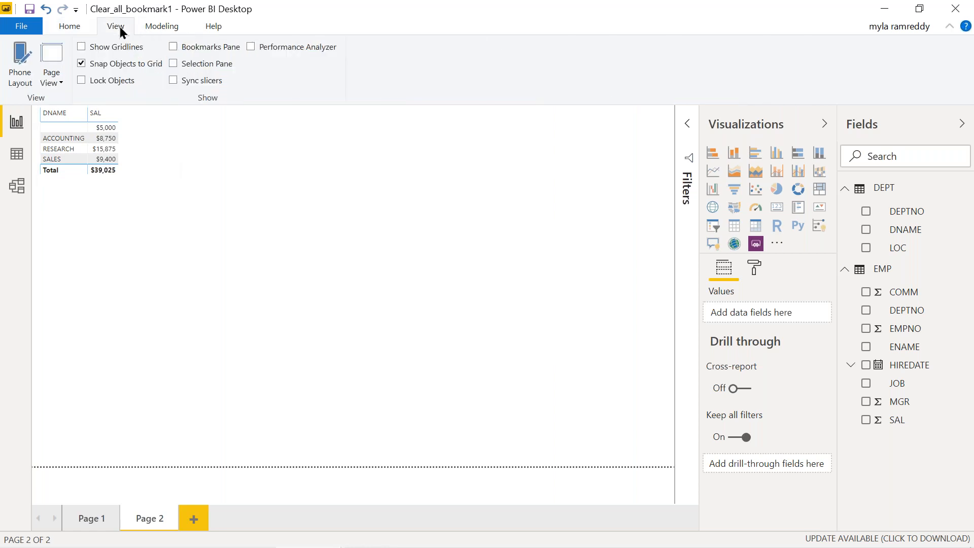
pyautogui.click(173, 47)
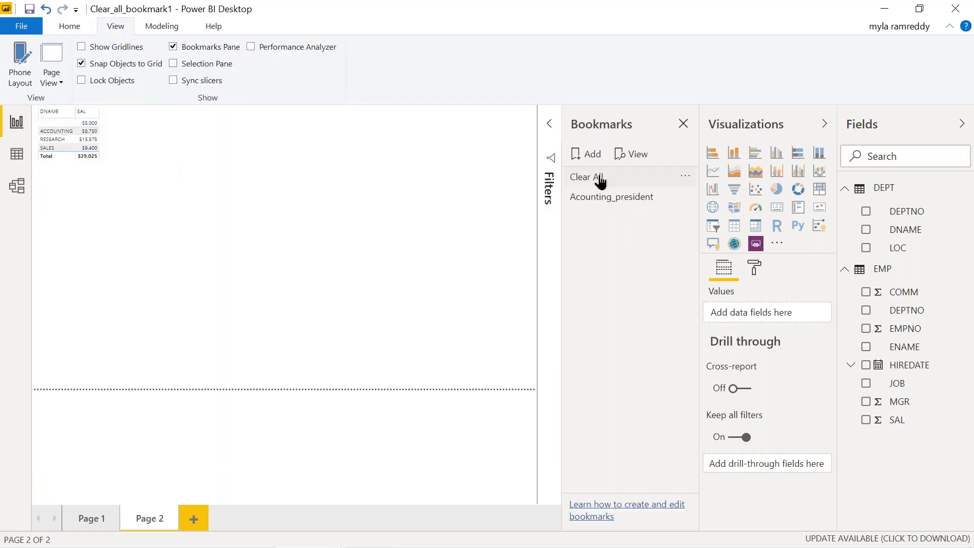
pyautogui.click(594, 158)
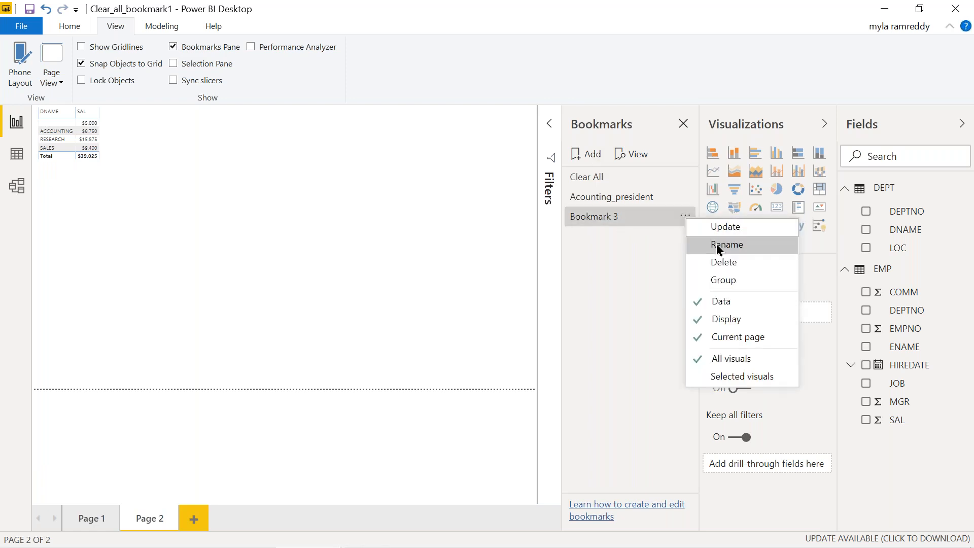
pyautogui.click(726, 245)
pyautogui.write('Table')
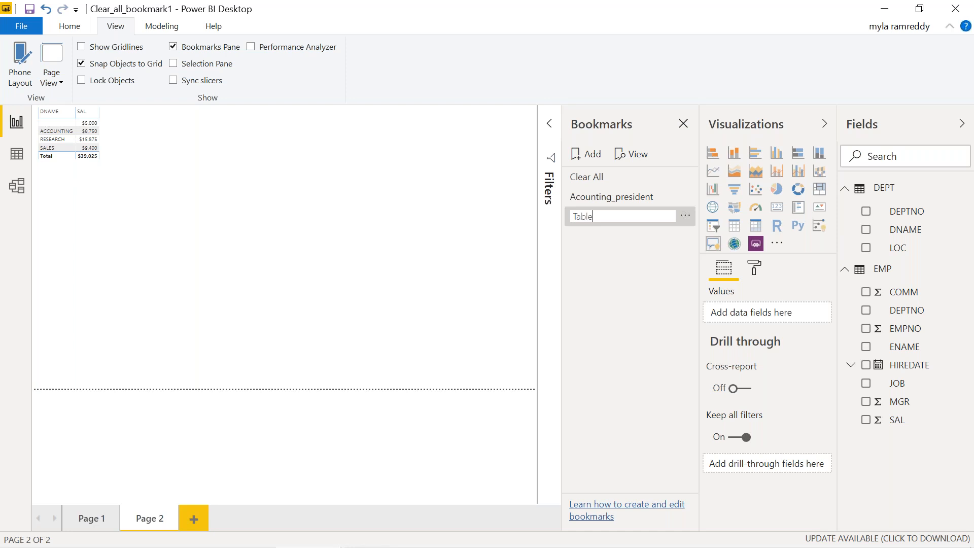
pyautogui.press('Return')
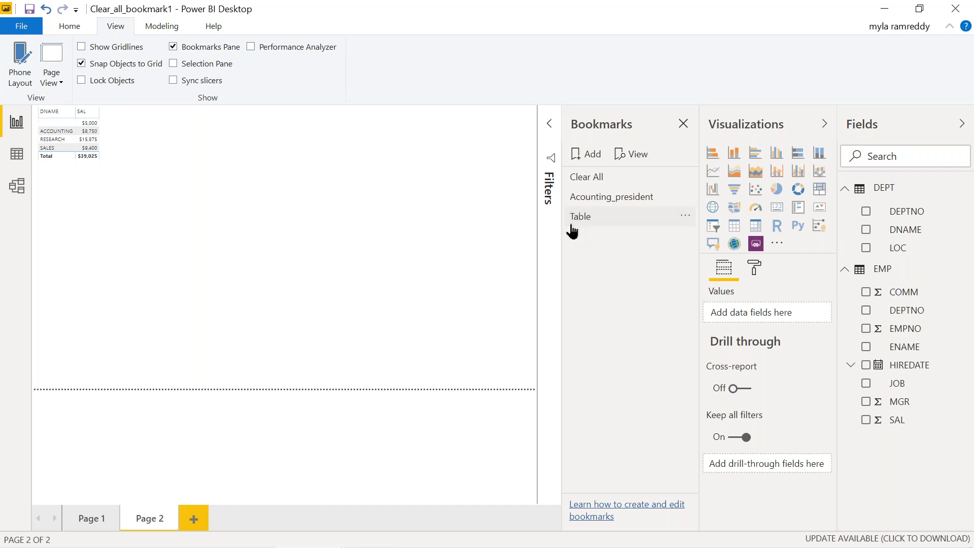
# - Insert a blank button on Page 2 and move it away from the table to the upper middle of the page
pyautogui.click(69, 27)
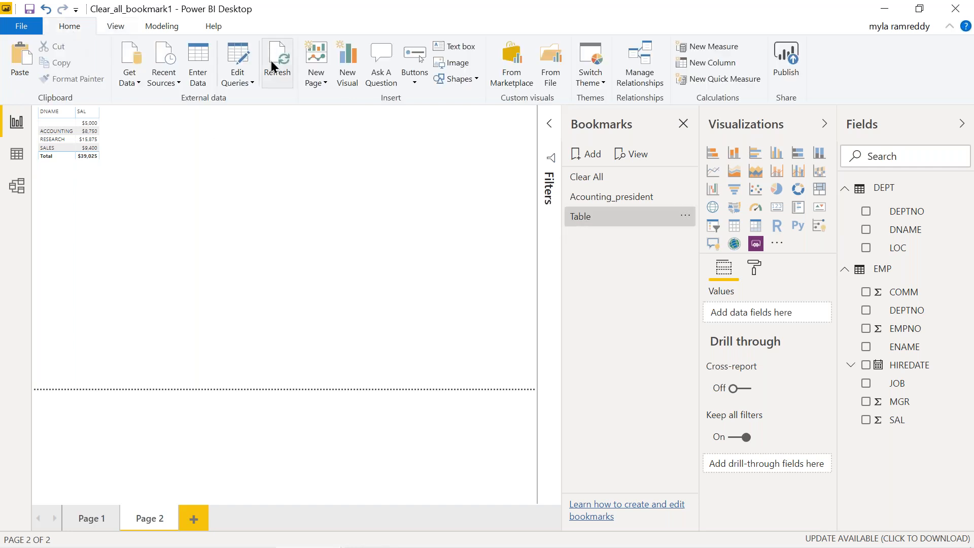
pyautogui.click(414, 83)
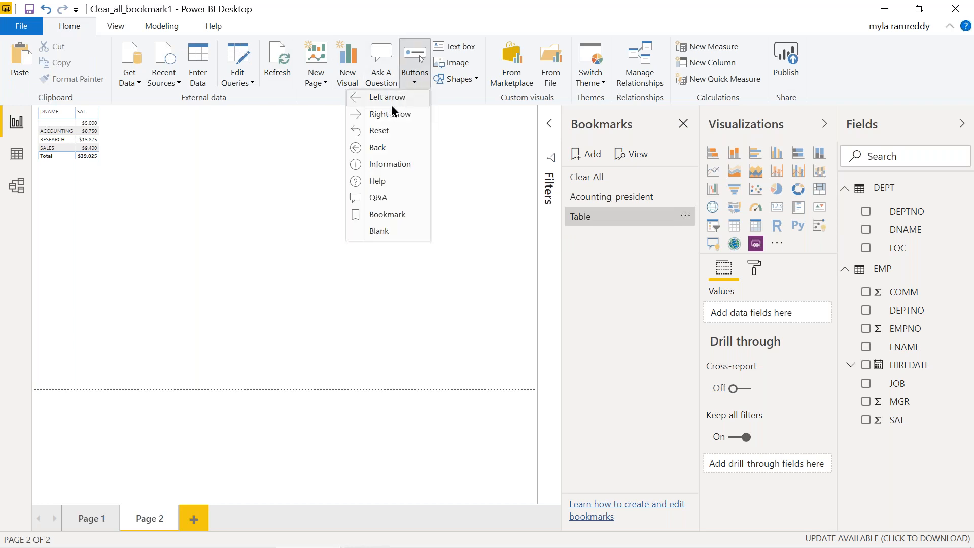
pyautogui.click(387, 233)
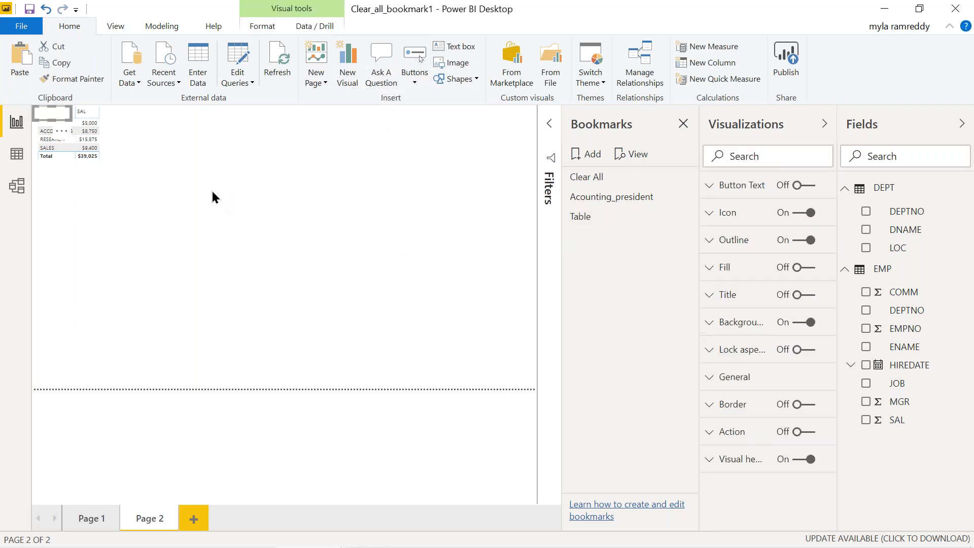
pyautogui.moveTo(50, 114); pyautogui.dragTo(275, 116)
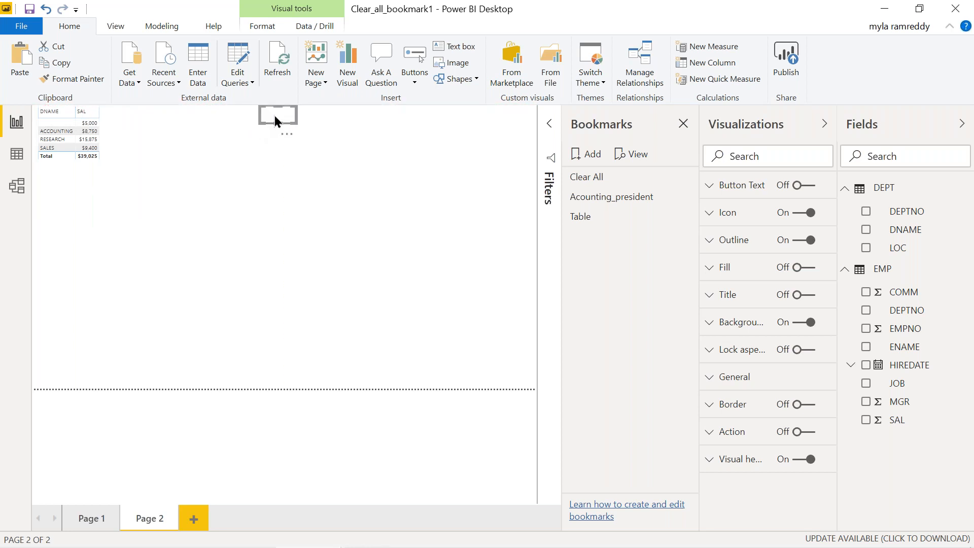
# - Enable the new button's text and set it to Table
pyautogui.click(807, 186)
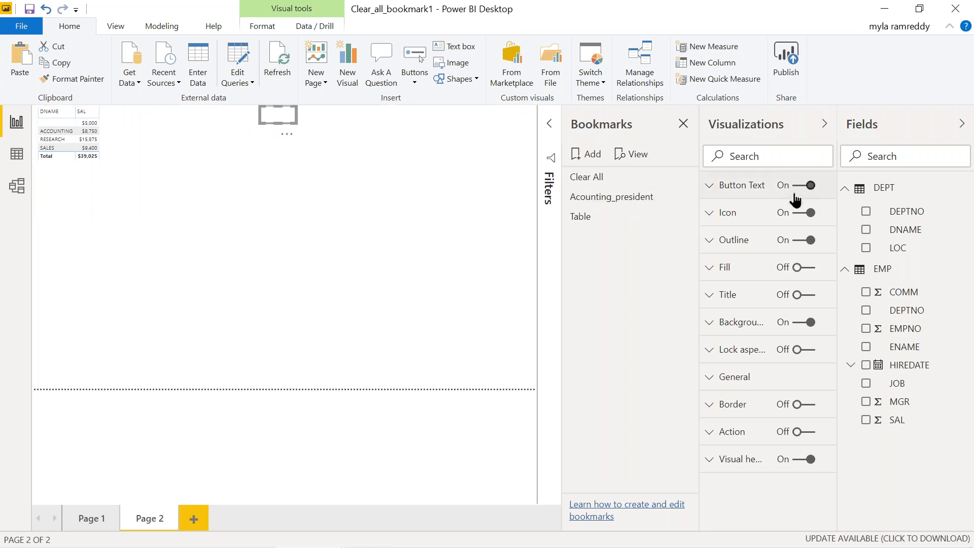
pyautogui.click(716, 193)
pyautogui.click(744, 254)
pyautogui.write('tab')
pyautogui.press('BackSpace')
pyautogui.press('BackSpace')
pyautogui.press('BackSpace')
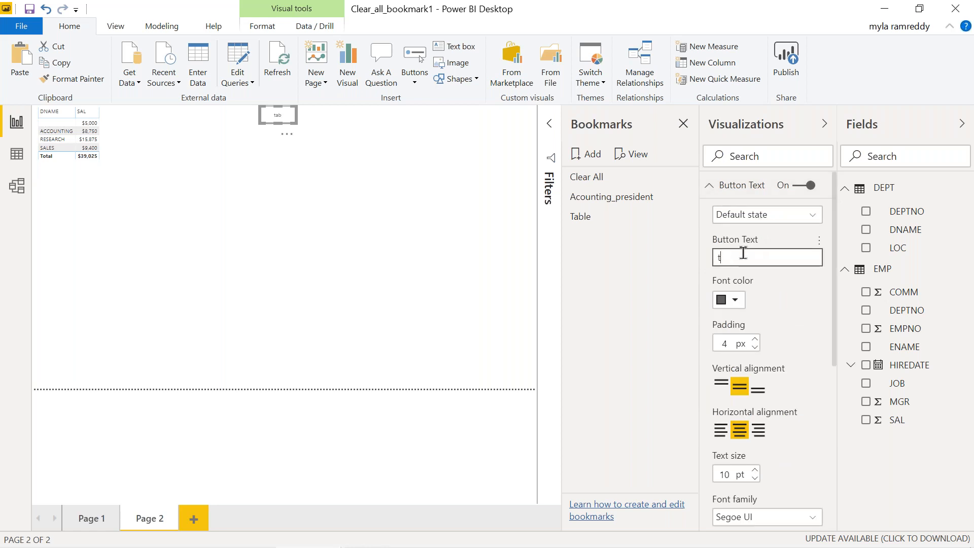
pyautogui.write('Table')
pyautogui.click(799, 305)
pyautogui.click(708, 187)
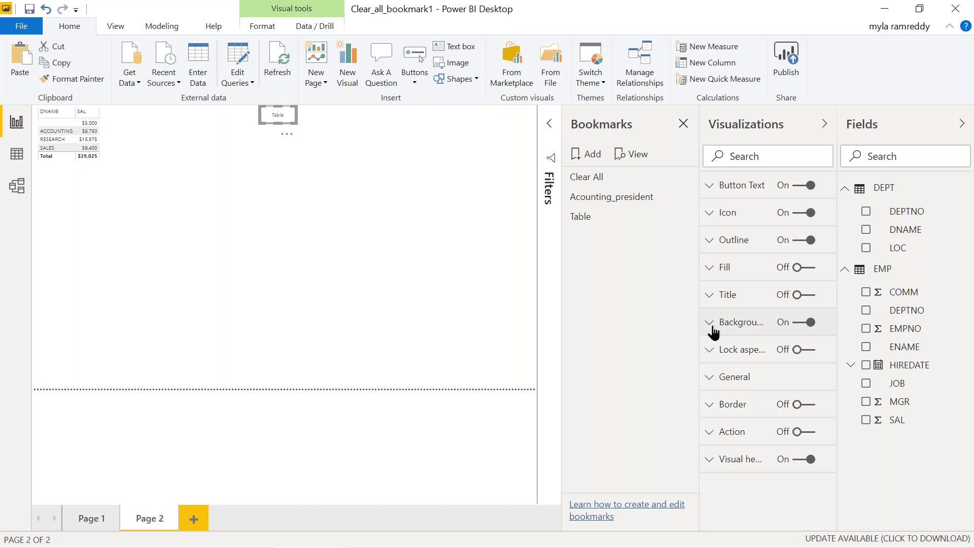
# - Set the Table button's background color to the medium gray shade in the theme colors
pyautogui.click(741, 325)
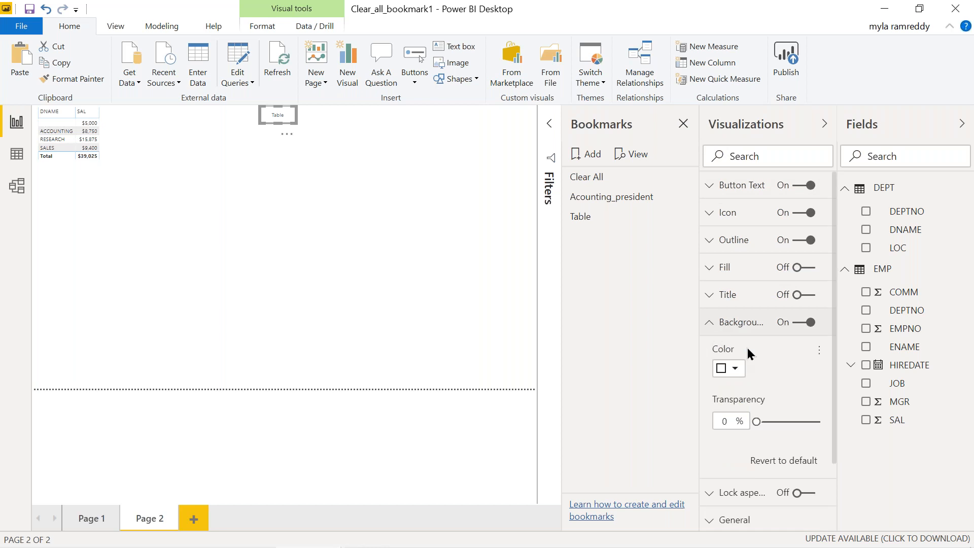
pyautogui.click(739, 377)
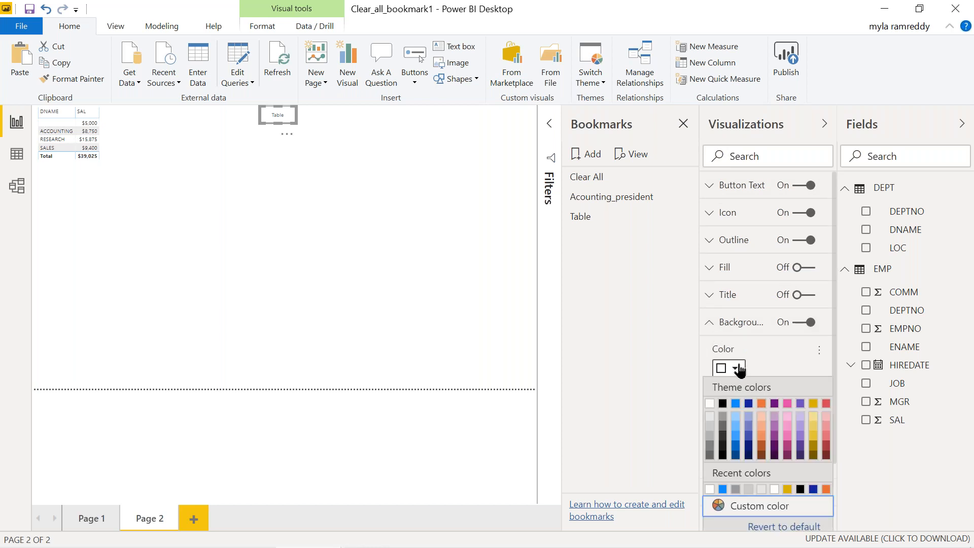
pyautogui.click(724, 417)
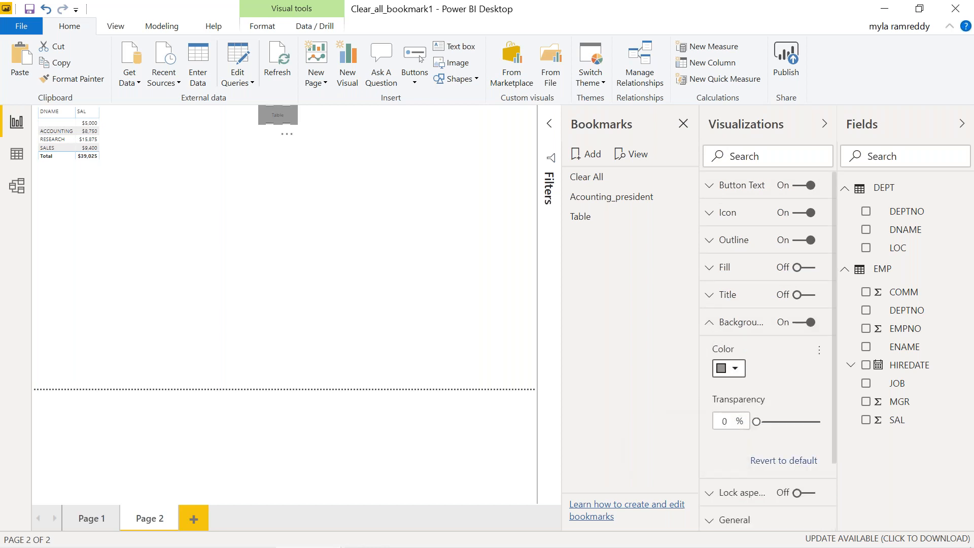
pyautogui.click(712, 330)
# - Enable the Table button's action with type Bookmark and link it to the Table bookmark
pyautogui.click(726, 437)
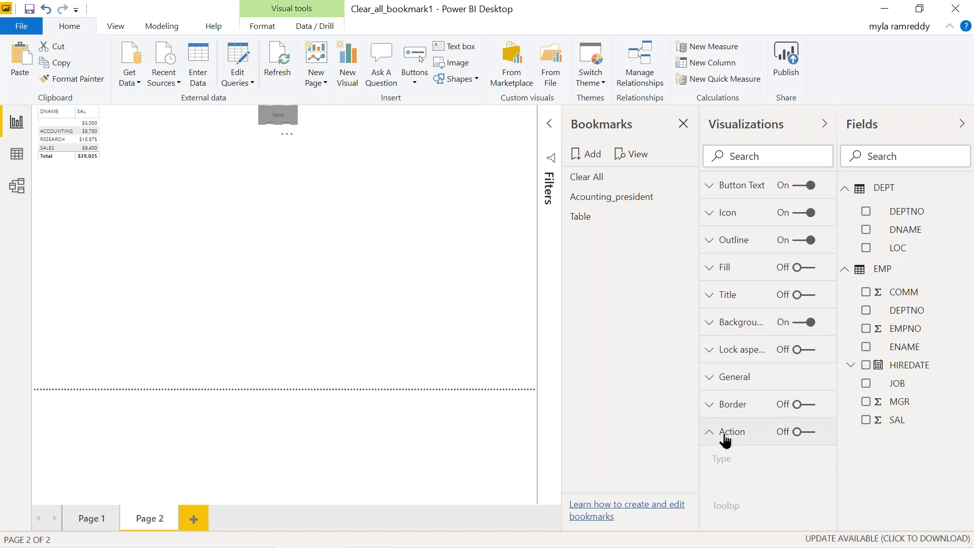
pyautogui.click(806, 432)
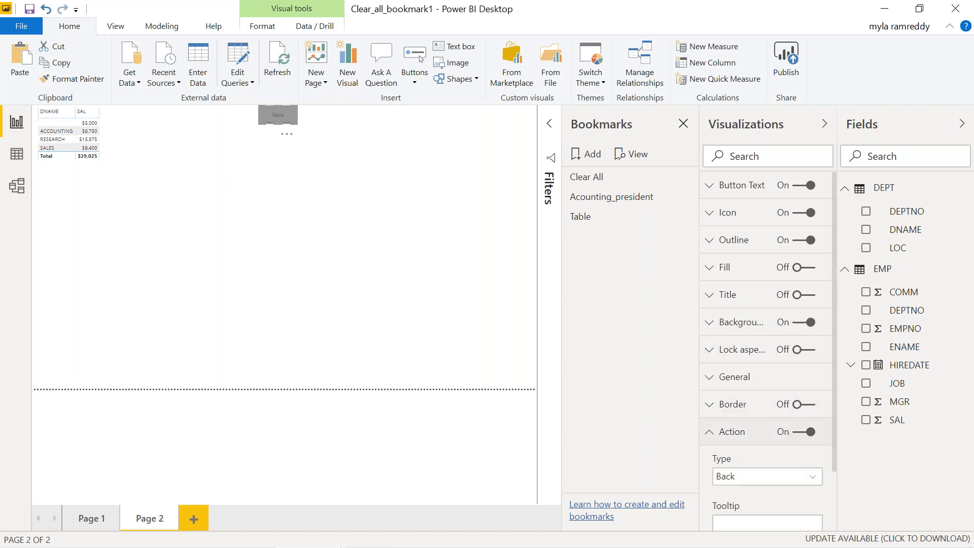
pyautogui.click(747, 478)
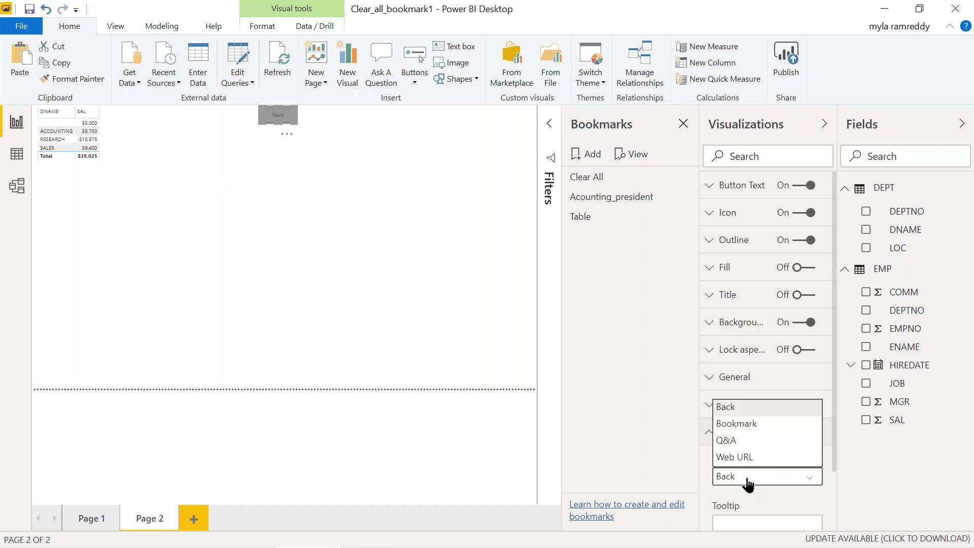
pyautogui.click(739, 424)
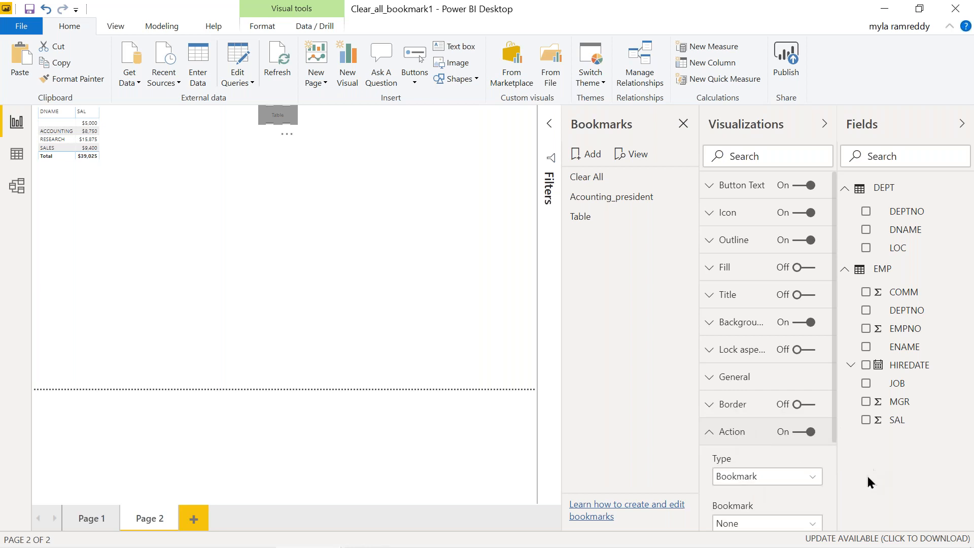
pyautogui.scroll(-3, 738, 477)
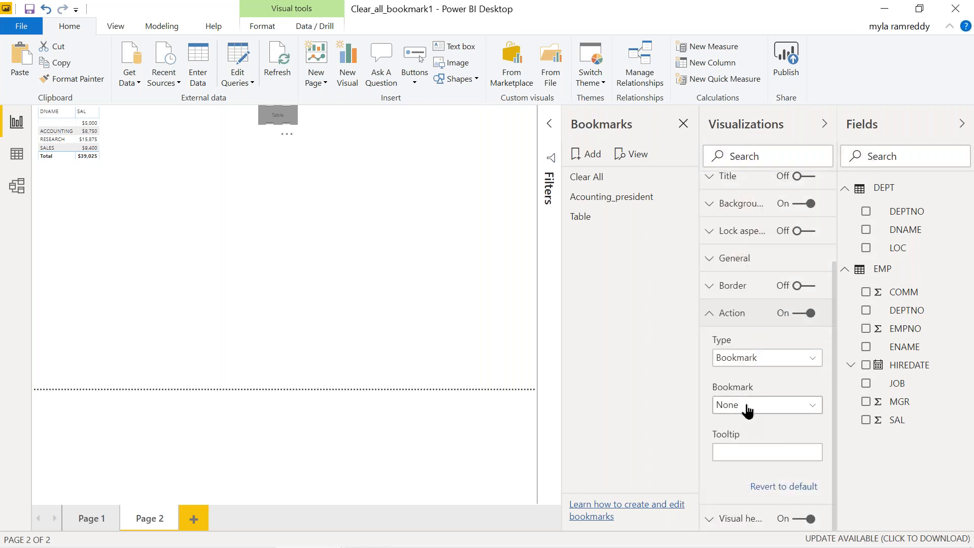
pyautogui.click(748, 409)
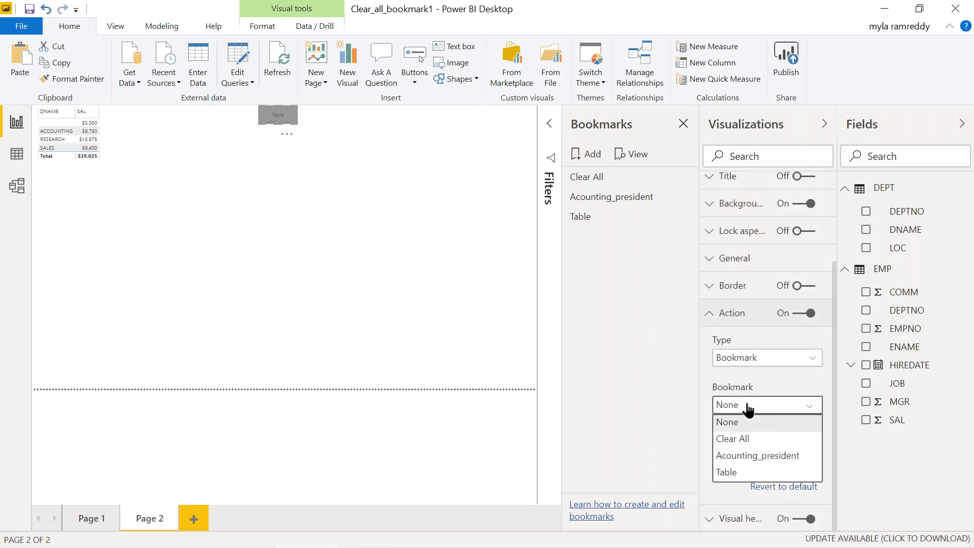
pyautogui.click(726, 471)
# - Set the Table button's action tooltip to "Swtich To table data" and save the report
pyautogui.click(735, 452)
pyautogui.write('Switch ')
pyautogui.write('To ta')
pyautogui.write('ble da')
pyautogui.write('ta')
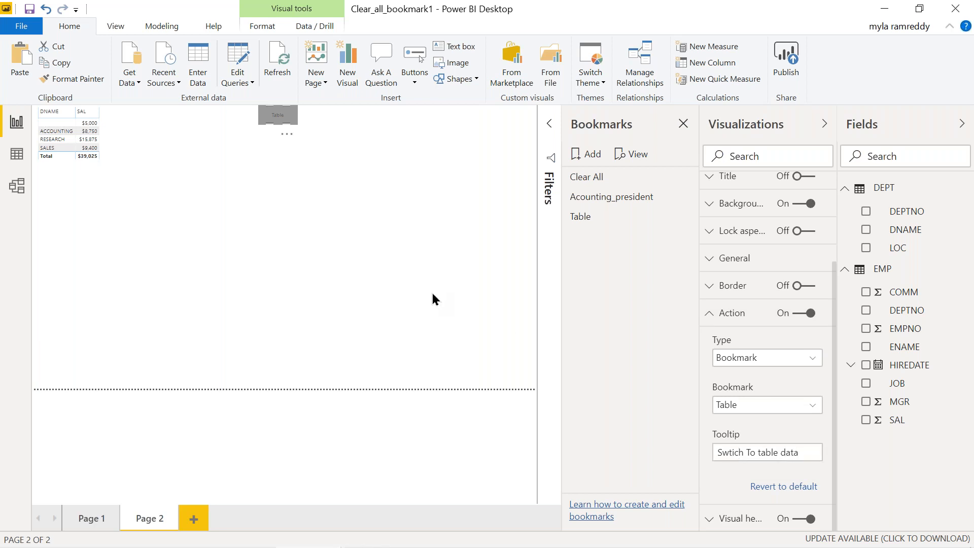
pyautogui.click(432, 296)
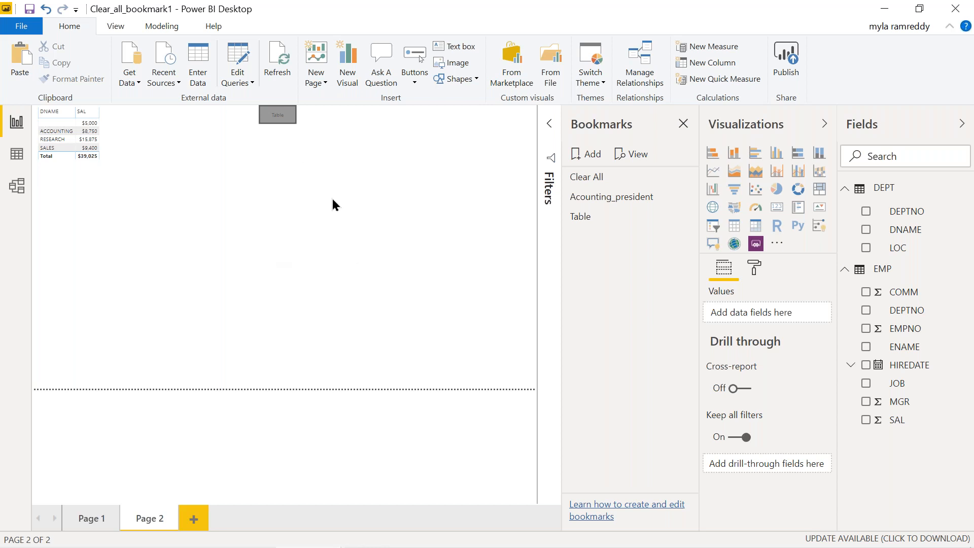
pyautogui.click(29, 8)
# - Delete the DNAME and SAL table and the gray Table button from Page 2
pyautogui.click(118, 129)
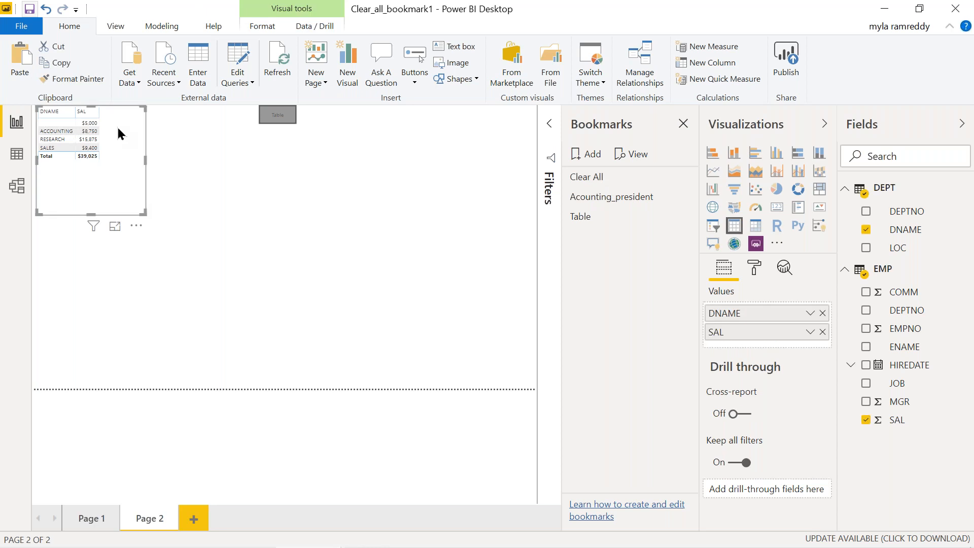
pyautogui.press('Delete')
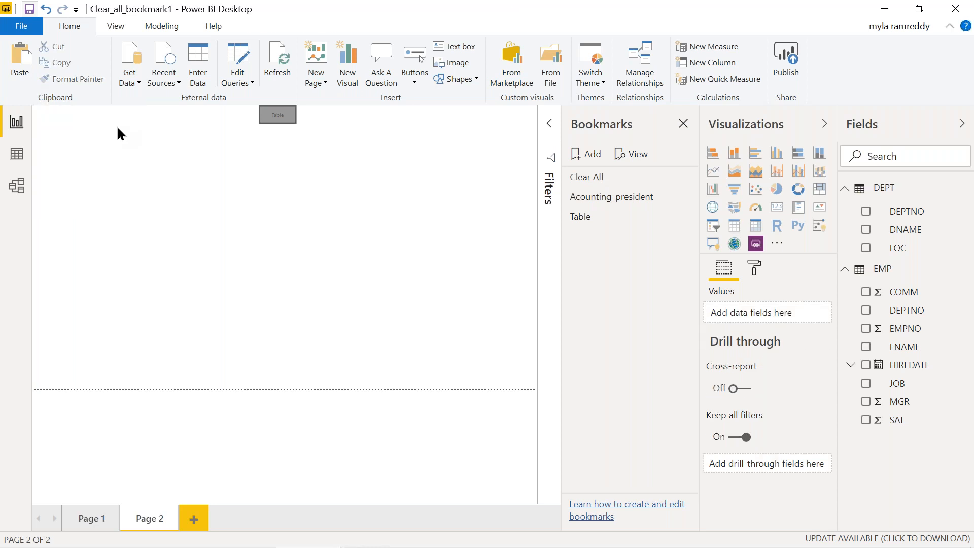
pyautogui.click(291, 121)
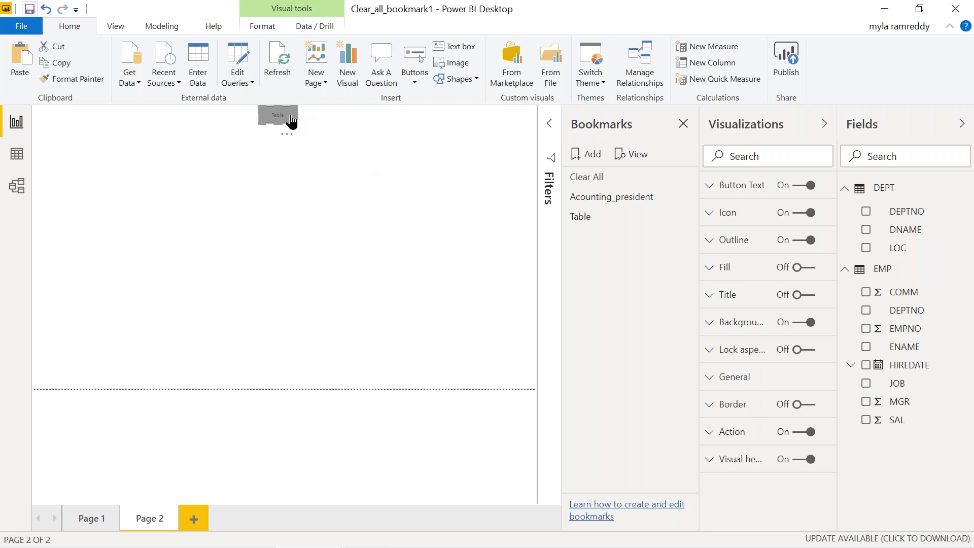
pyautogui.press('Delete')
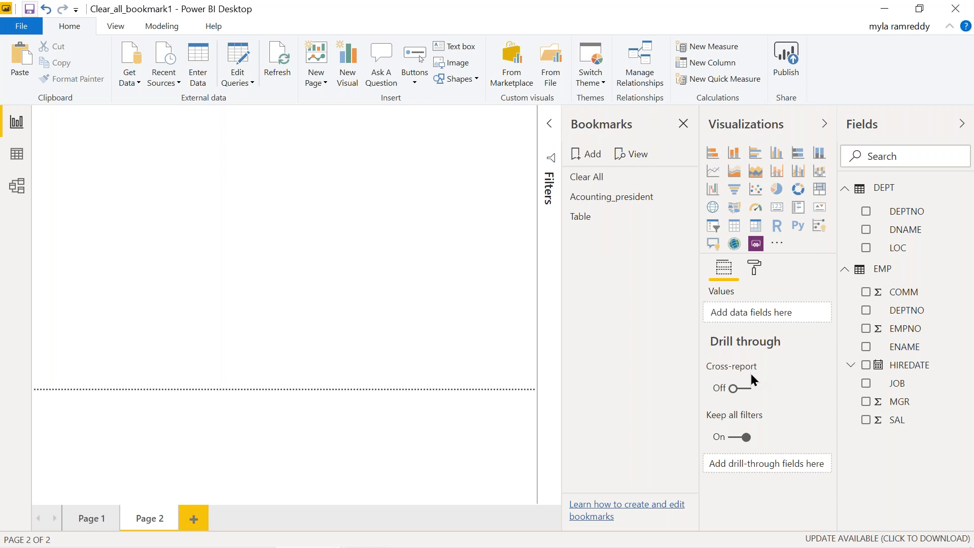
# - Undo the deletion of the DNAME and SAL table and the Table button, and place a copy of the button directly below the original
pyautogui.click(46, 9)
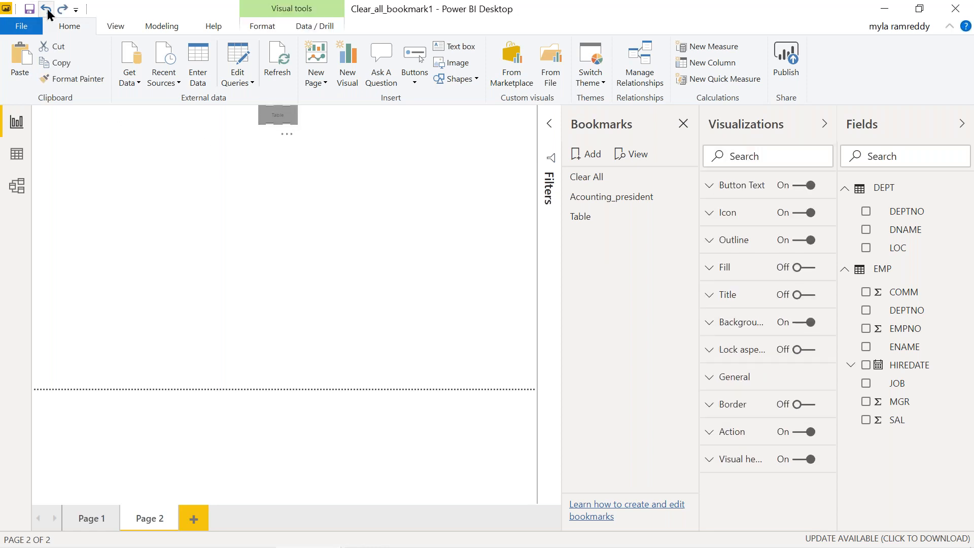
pyautogui.click(47, 10)
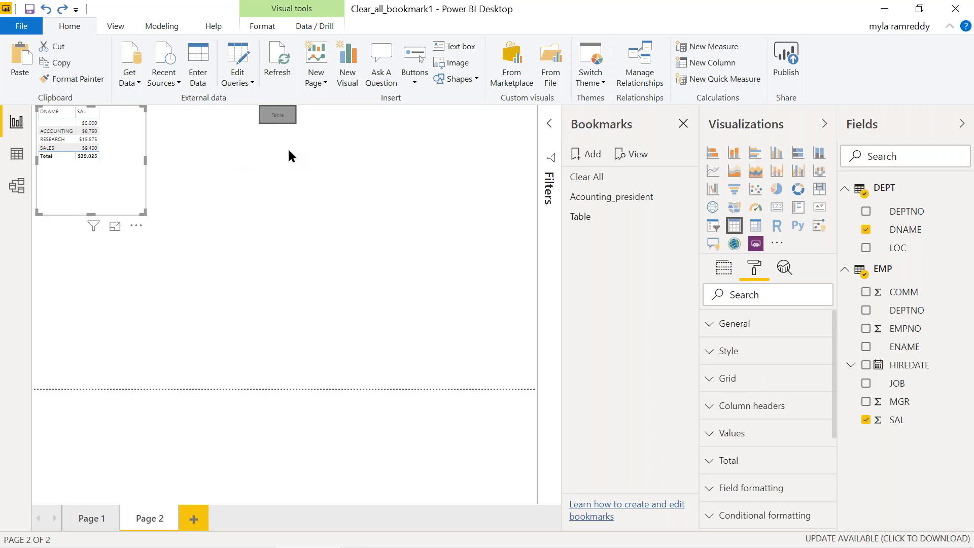
pyautogui.click(285, 120)
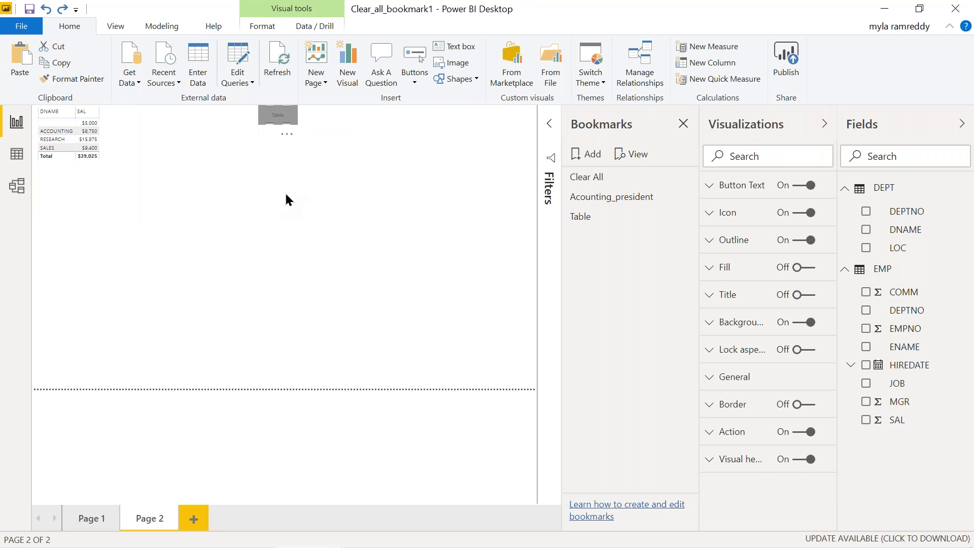
pyautogui.hotkey('ctrl', 'c')
pyautogui.hotkey('ctrl', 'v')
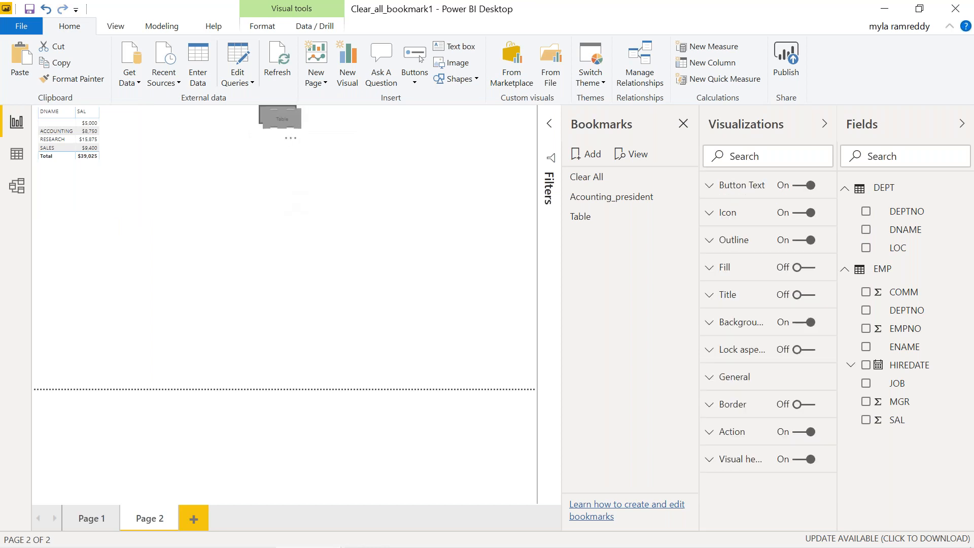
pyautogui.moveTo(279, 127); pyautogui.dragTo(282, 147)
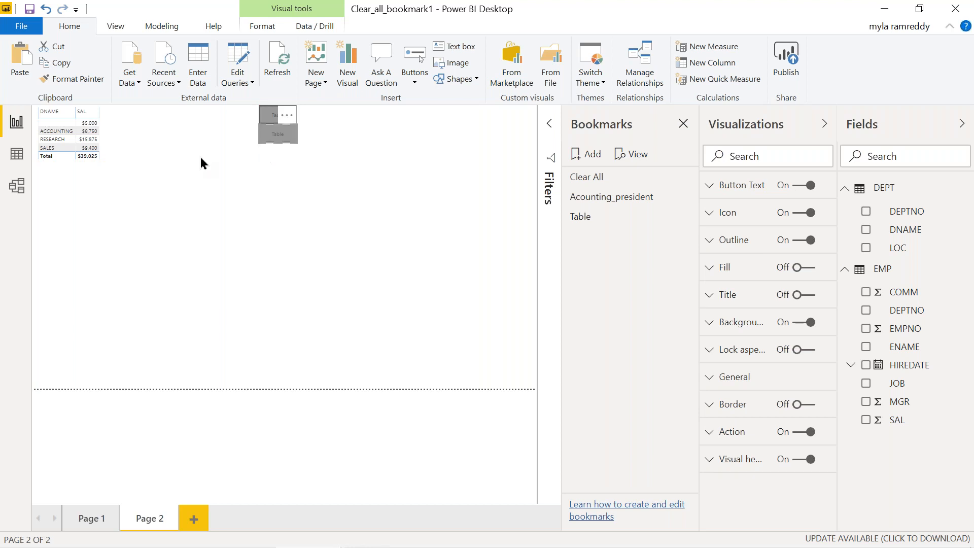
# - Convert the DNAME and SAL table on Page 2 to a pie chart and add a bookmark named pie for this view
pyautogui.click(126, 152)
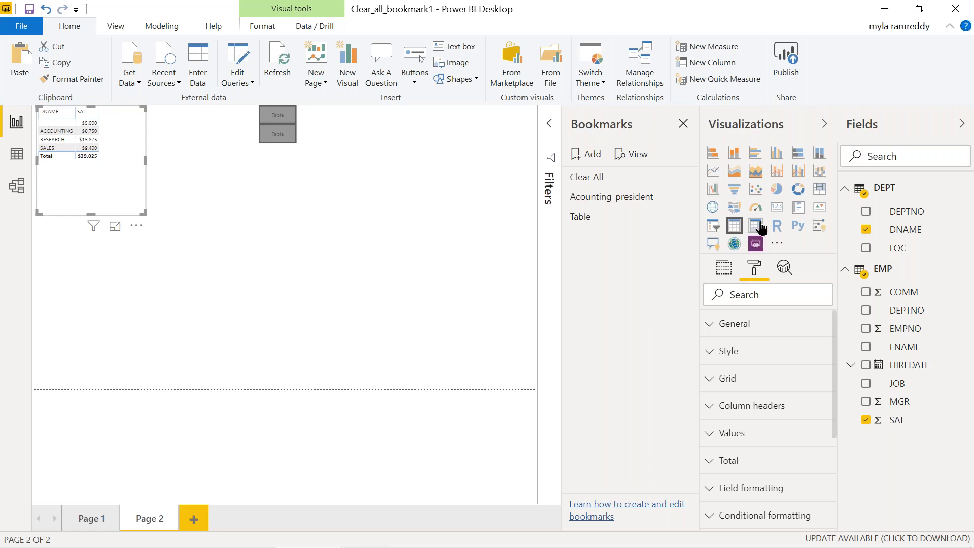
pyautogui.click(776, 190)
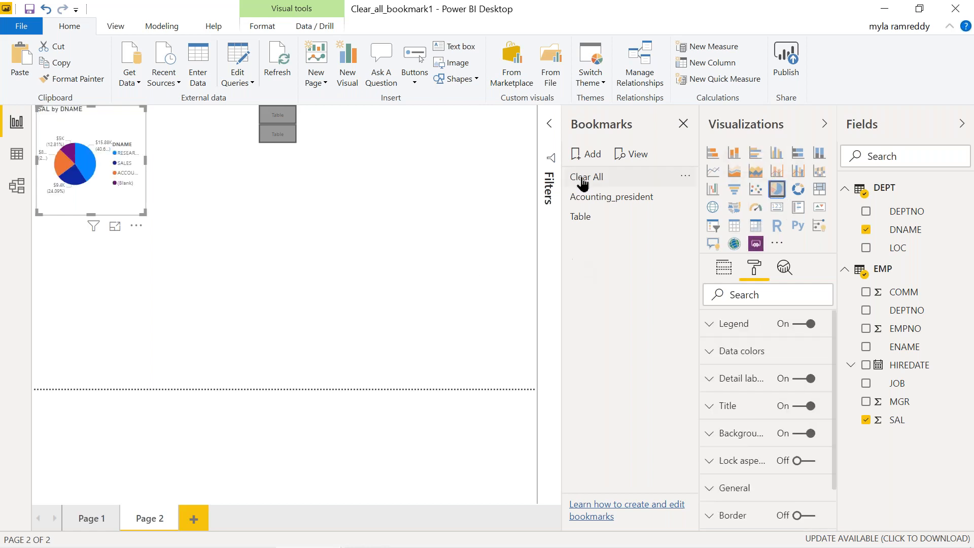
pyautogui.click(595, 157)
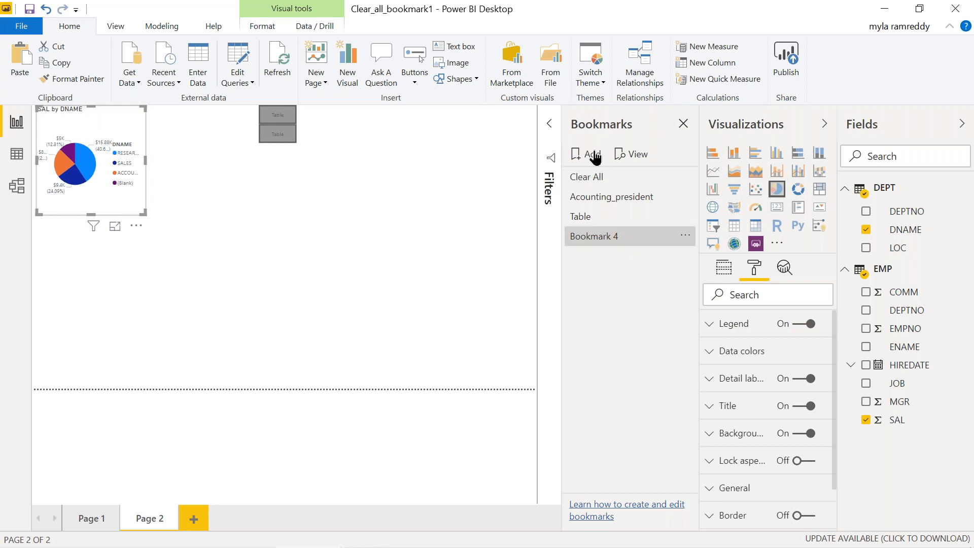
pyautogui.click(685, 236)
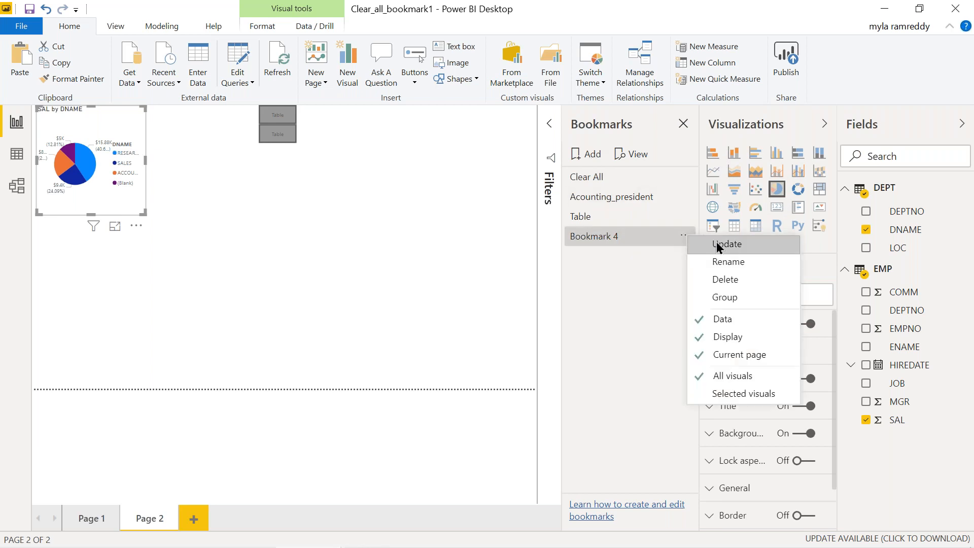
pyautogui.click(725, 262)
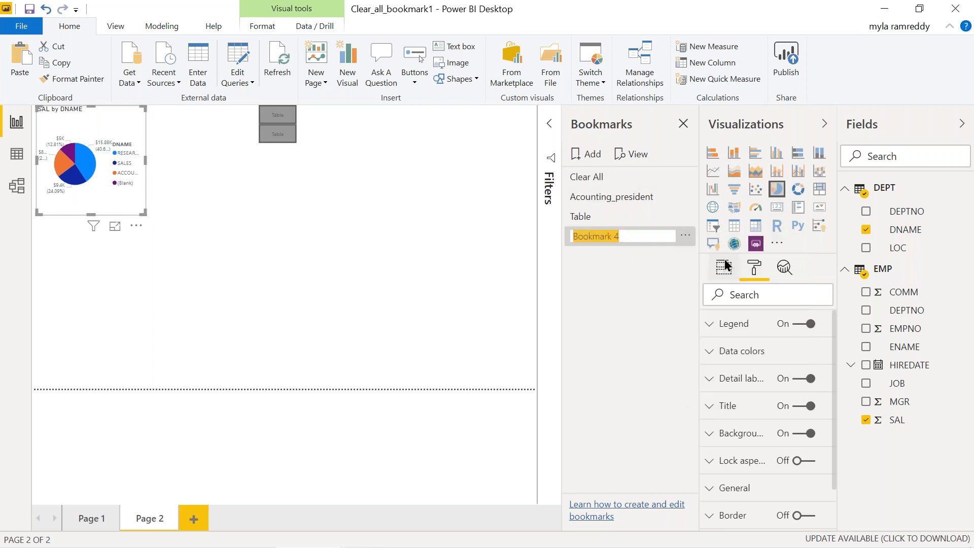
pyautogui.write('pie')
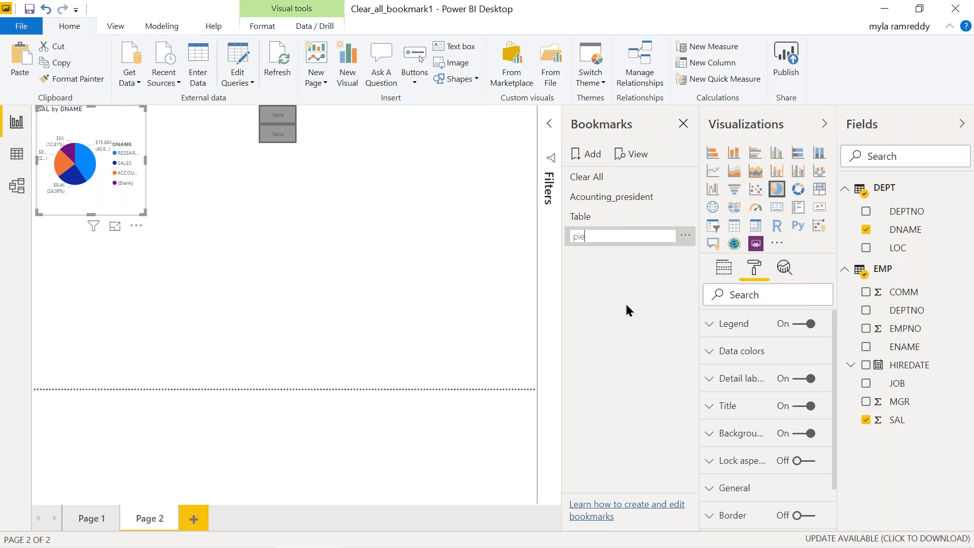
pyautogui.click(628, 310)
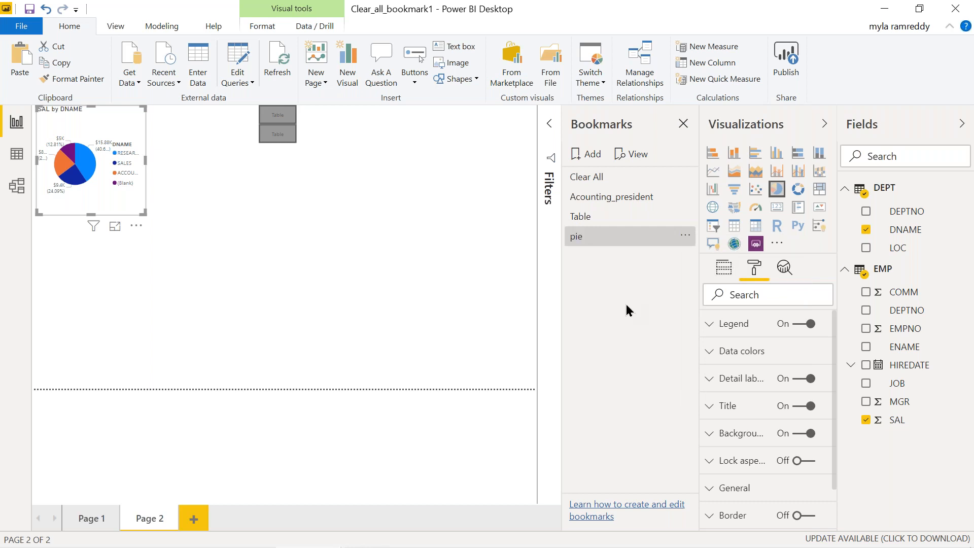
# - Link the copied lower button's bookmark action to the pie bookmark
pyautogui.click(283, 141)
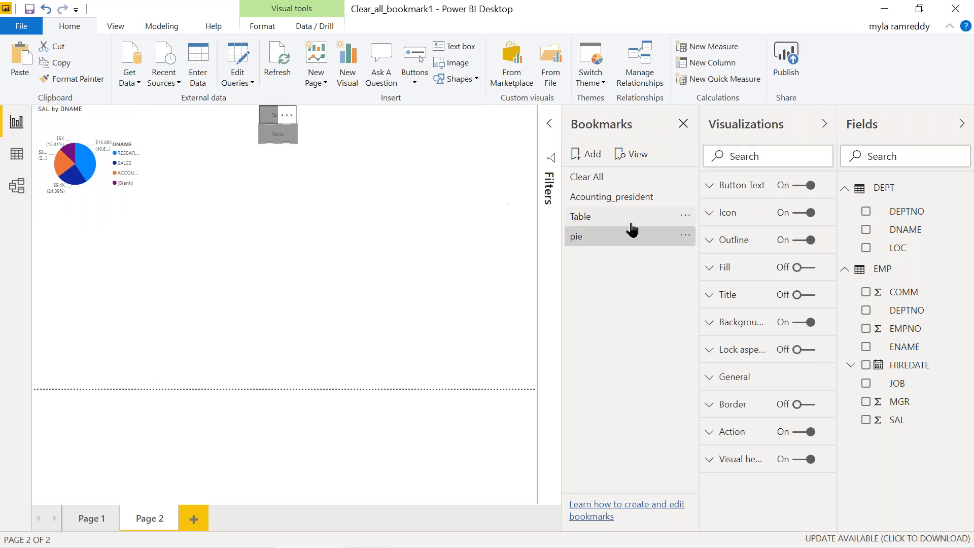
pyautogui.click(750, 436)
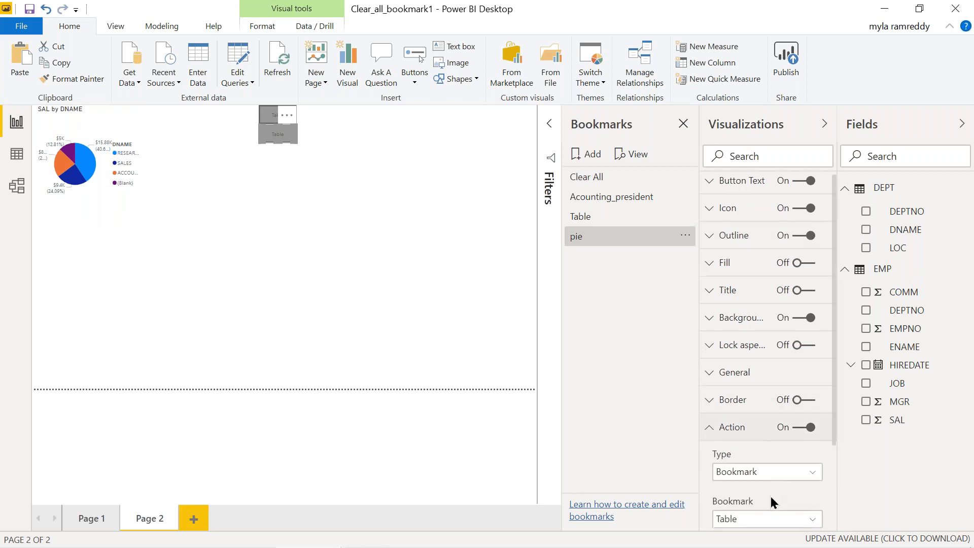
pyautogui.scroll(-2, 772, 501)
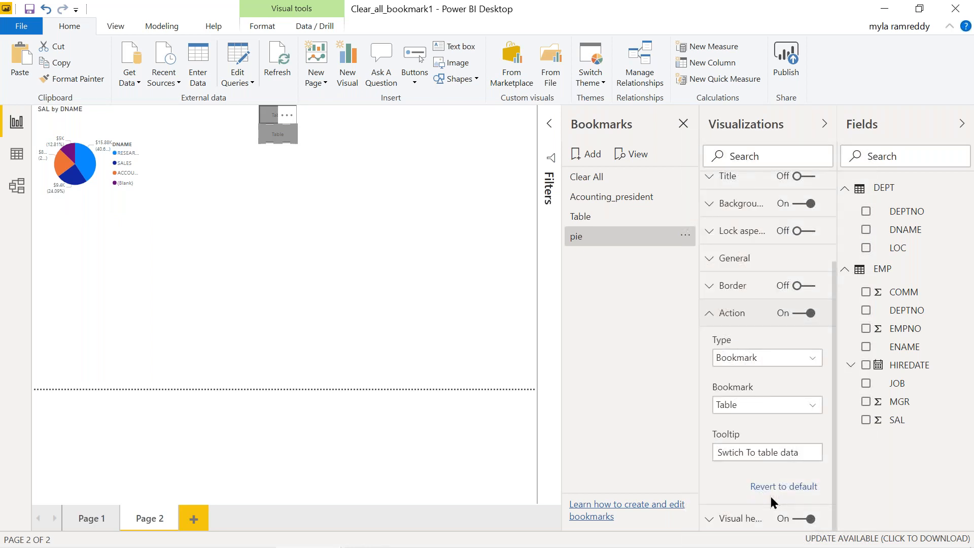
pyautogui.click(761, 404)
pyautogui.click(735, 490)
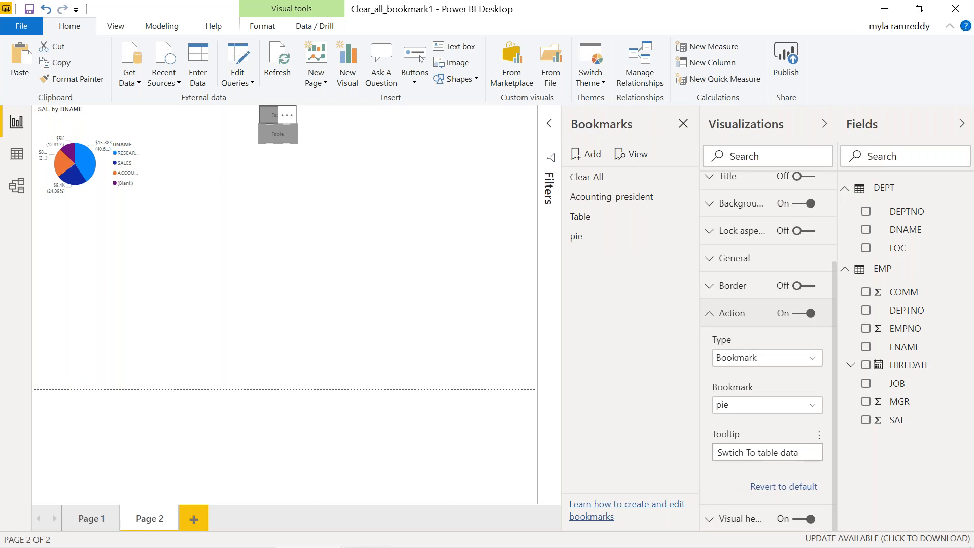
# - Change the lower button's action tooltip to "Swtich To pie data"
pyautogui.click(801, 451)
pyautogui.doubleClick(767, 451)
pyautogui.write('pie')
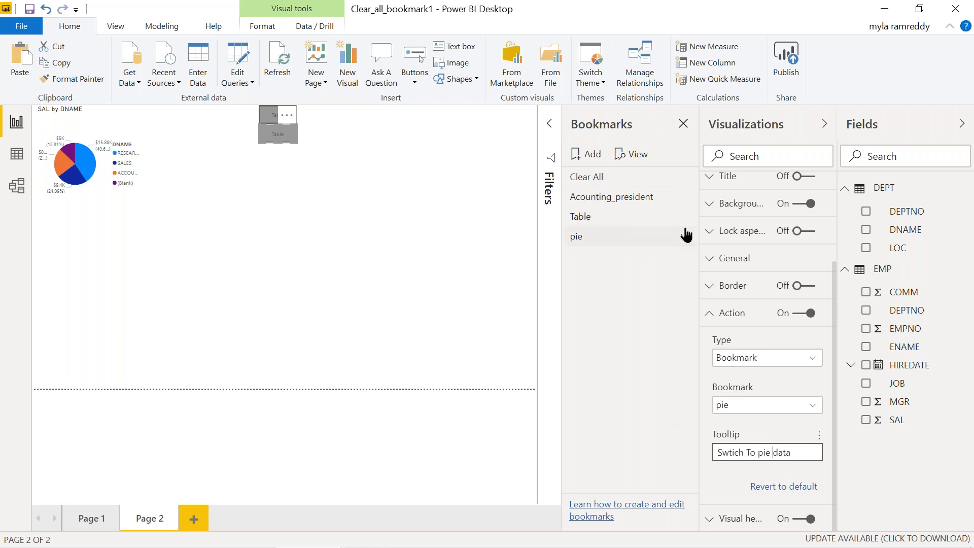
# - Set the lower button's text to "pie" in its default state and deselect the button
pyautogui.scroll(3, 782, 275)
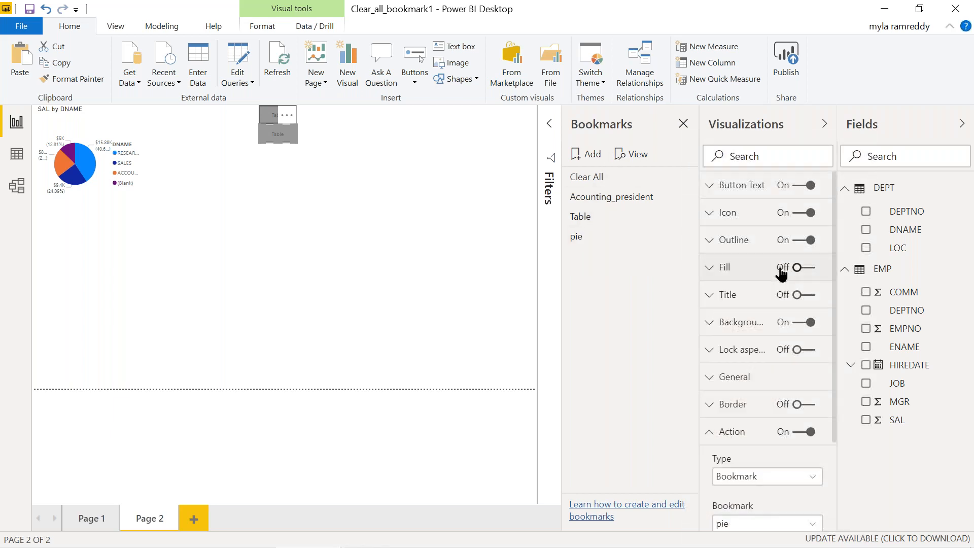
pyautogui.click(736, 185)
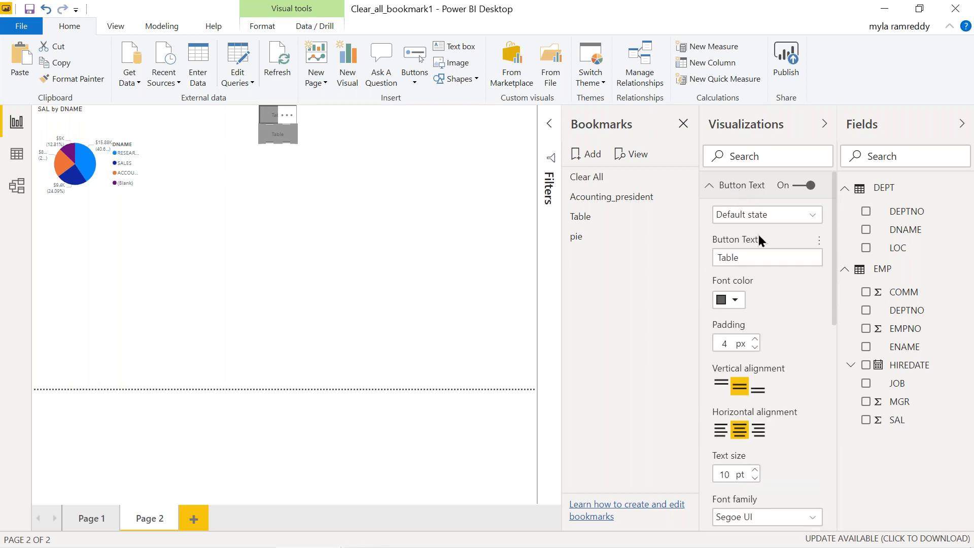
pyautogui.click(746, 256)
pyautogui.write('pie')
pyautogui.click(412, 270)
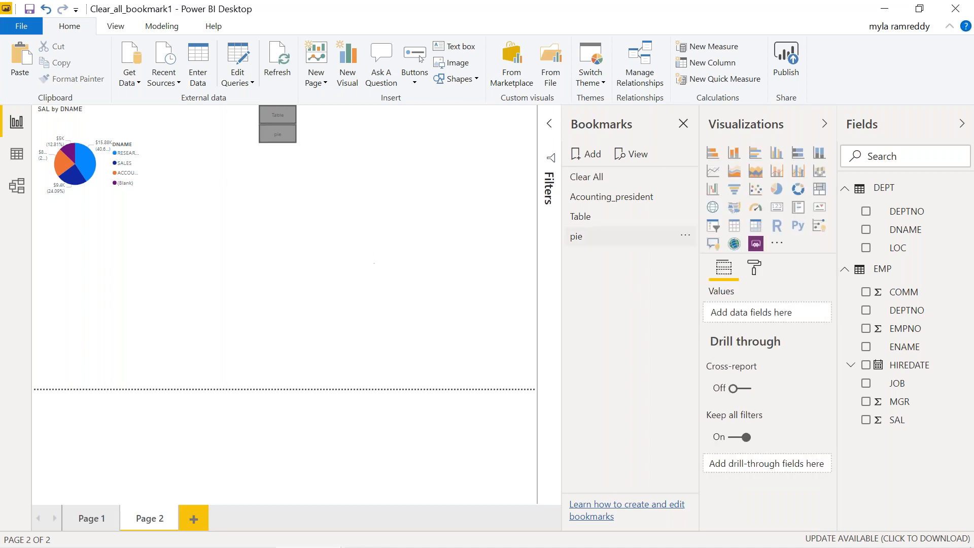
# - Hide the bookmarks list and test the Table and pie button links on Page 2, moving the pie chart away and back in between
pyautogui.click(683, 125)
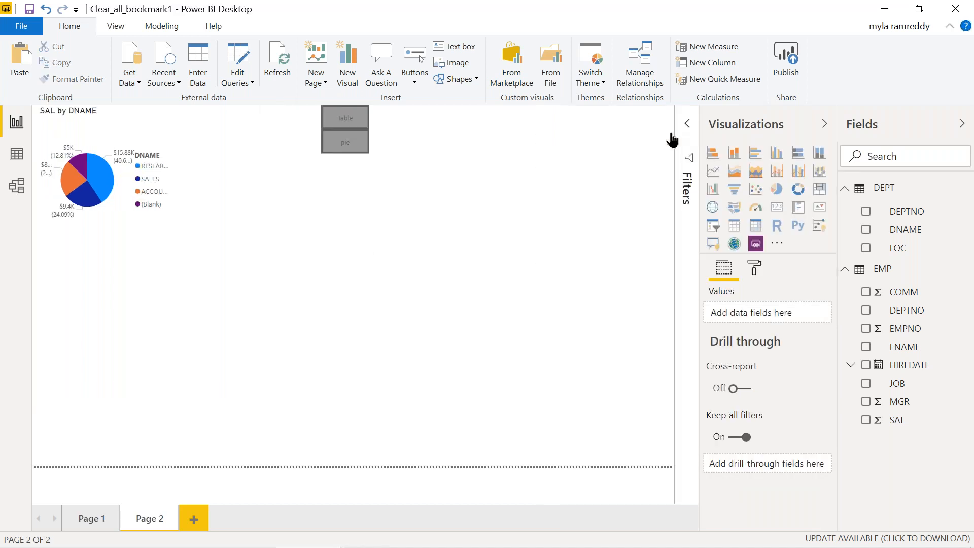
pyautogui.keyDown('ctrl'); pyautogui.click(350, 121); pyautogui.keyUp('ctrl')
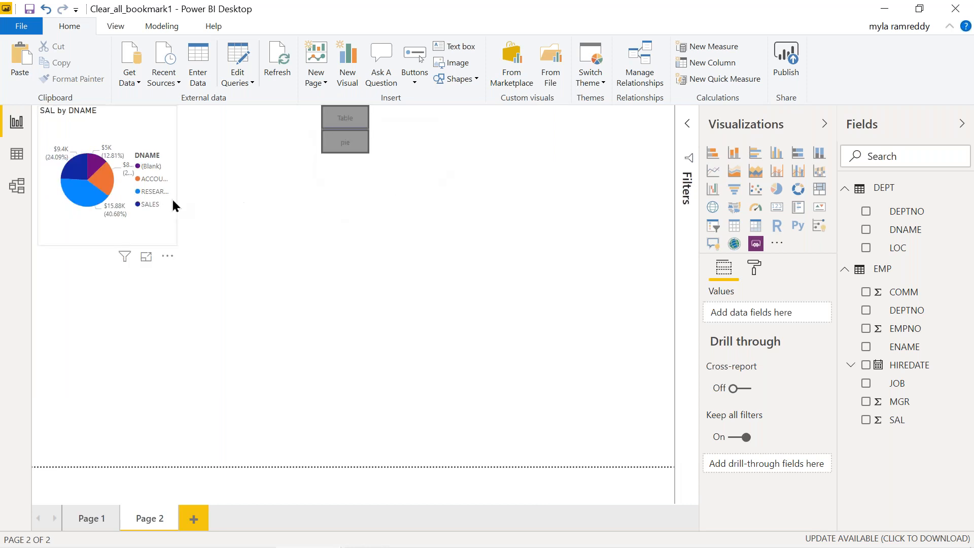
pyautogui.moveTo(93, 192); pyautogui.dragTo(193, 232)
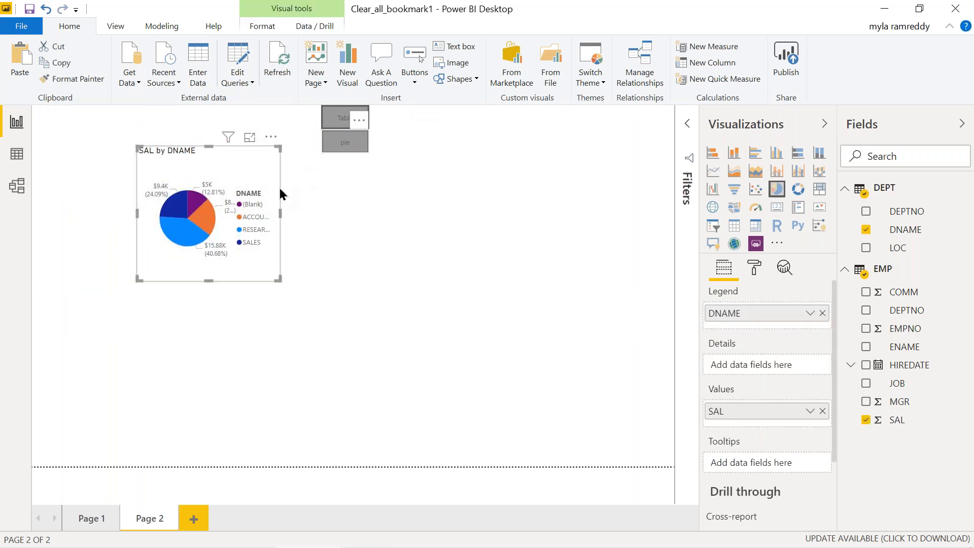
pyautogui.moveTo(237, 194); pyautogui.dragTo(140, 157)
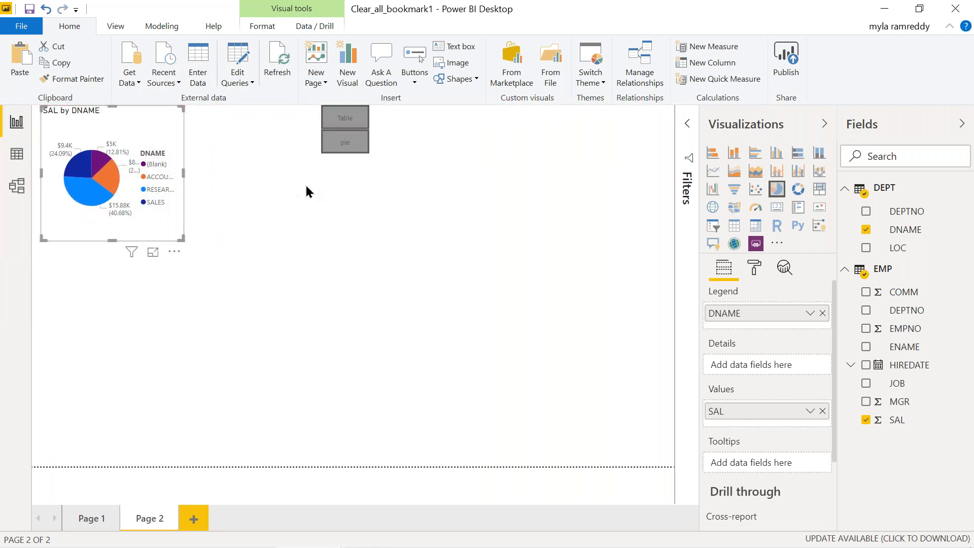
pyautogui.keyDown('ctrl'); pyautogui.click(351, 144); pyautogui.keyUp('ctrl')
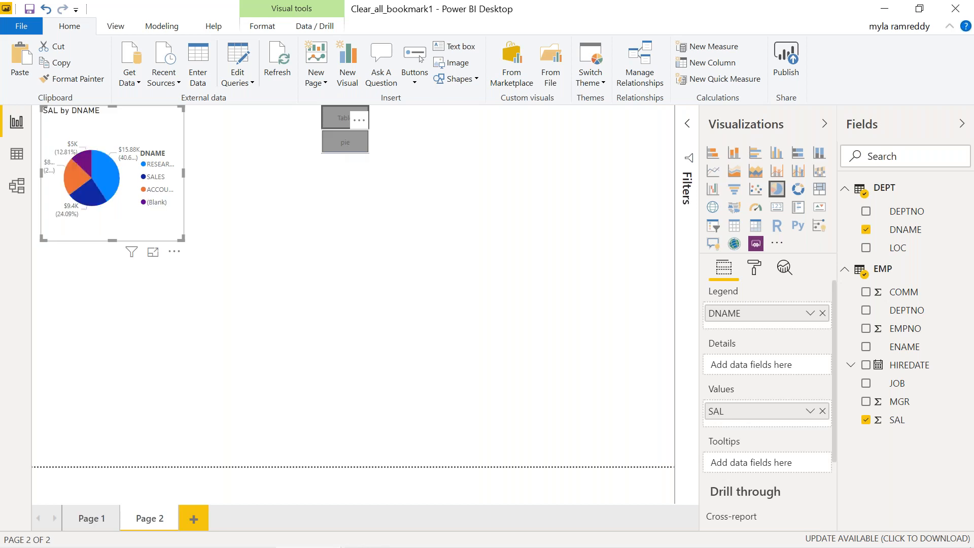
# - Check the Table and pie buttons and their tooltips on Page 2, and open Page 1
pyautogui.click(338, 125)
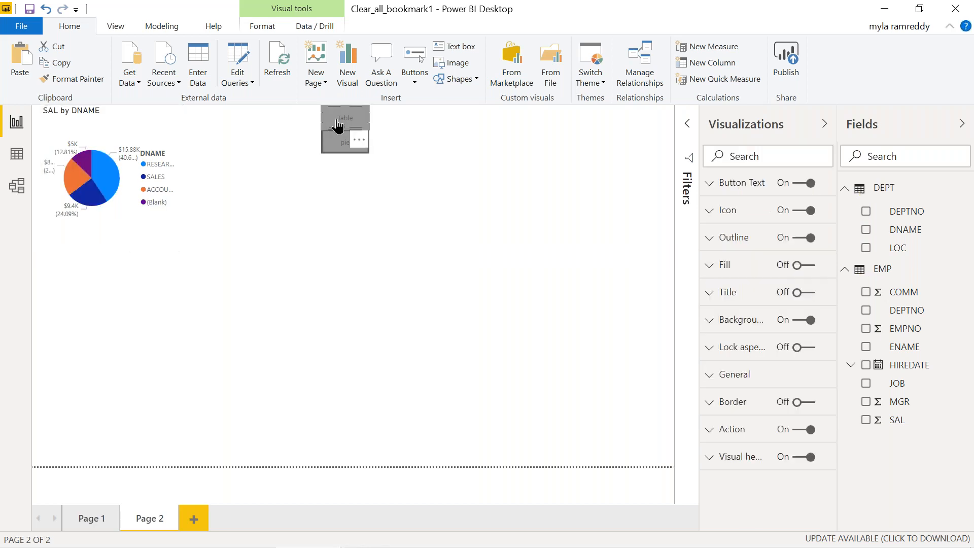
pyautogui.click(150, 135)
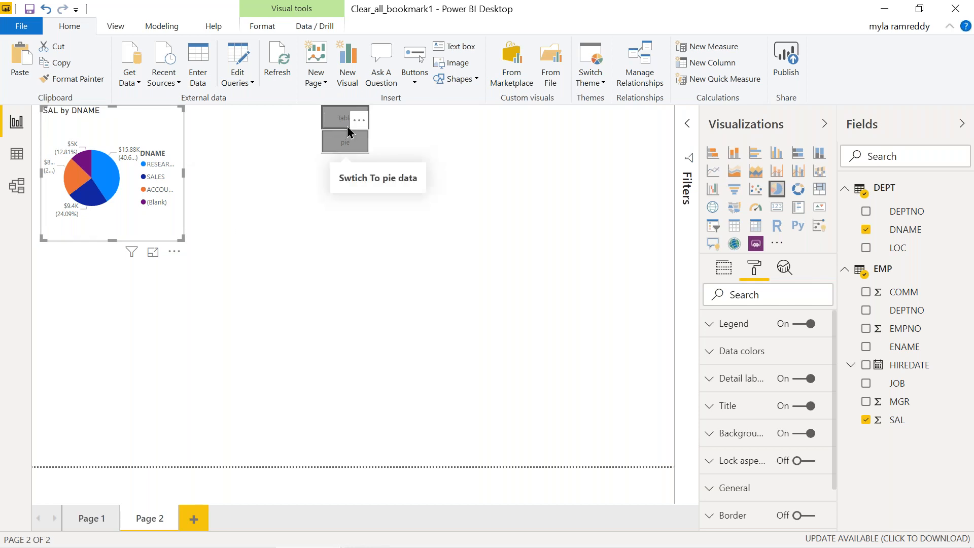
pyautogui.click(90, 522)
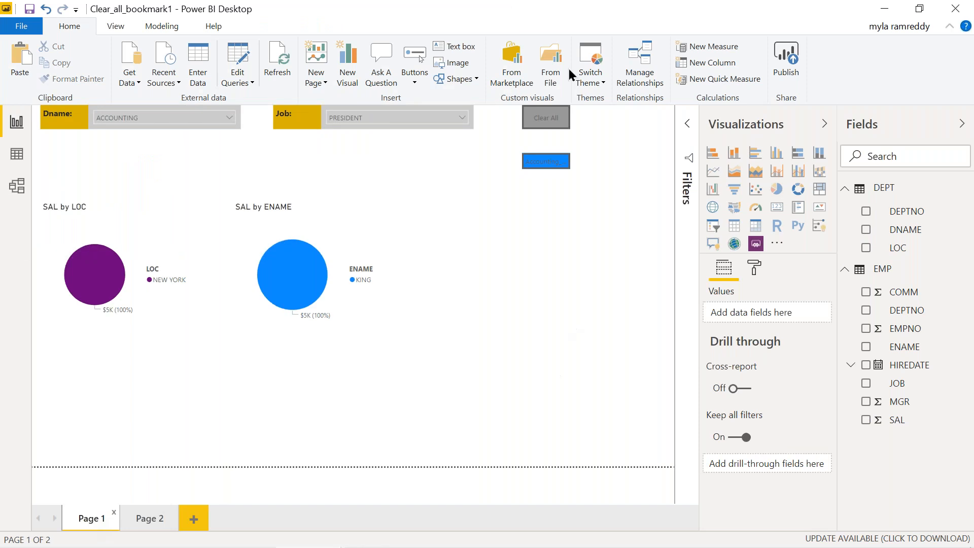